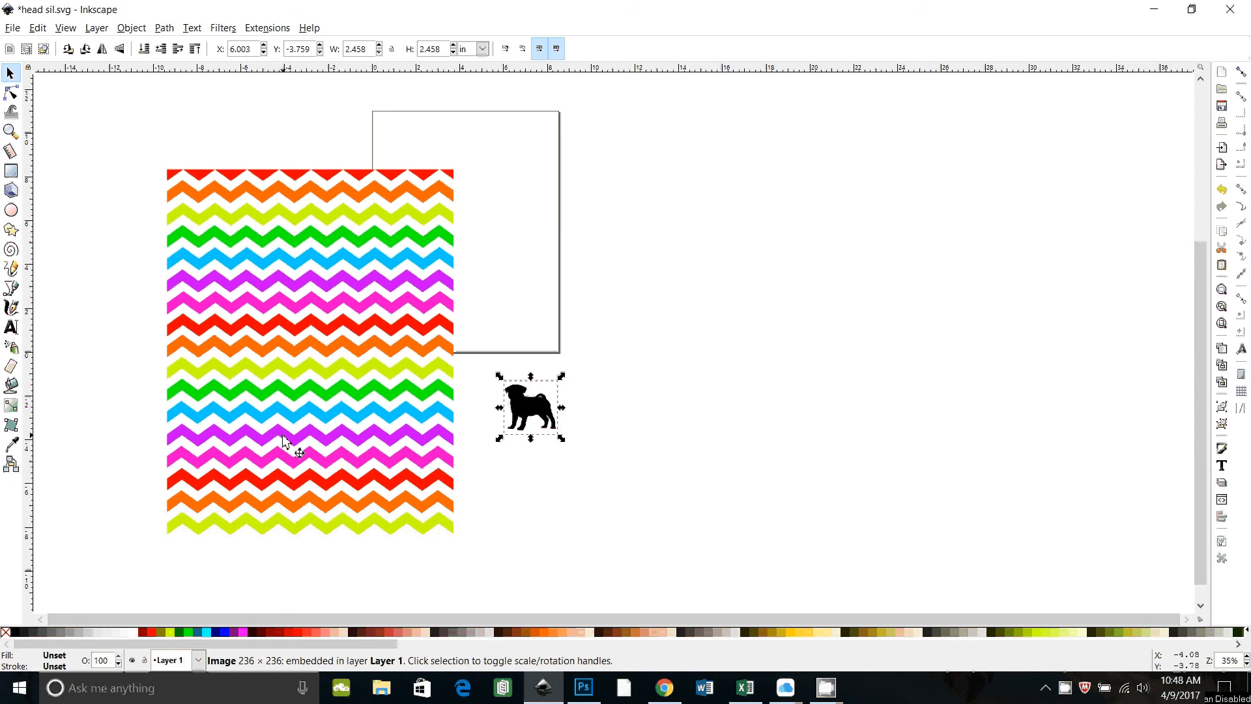
# - Enlarge the pug silhouette image to about 10.5 in wide and high and place it beside the chevron pattern
pyautogui.click(451, 509)
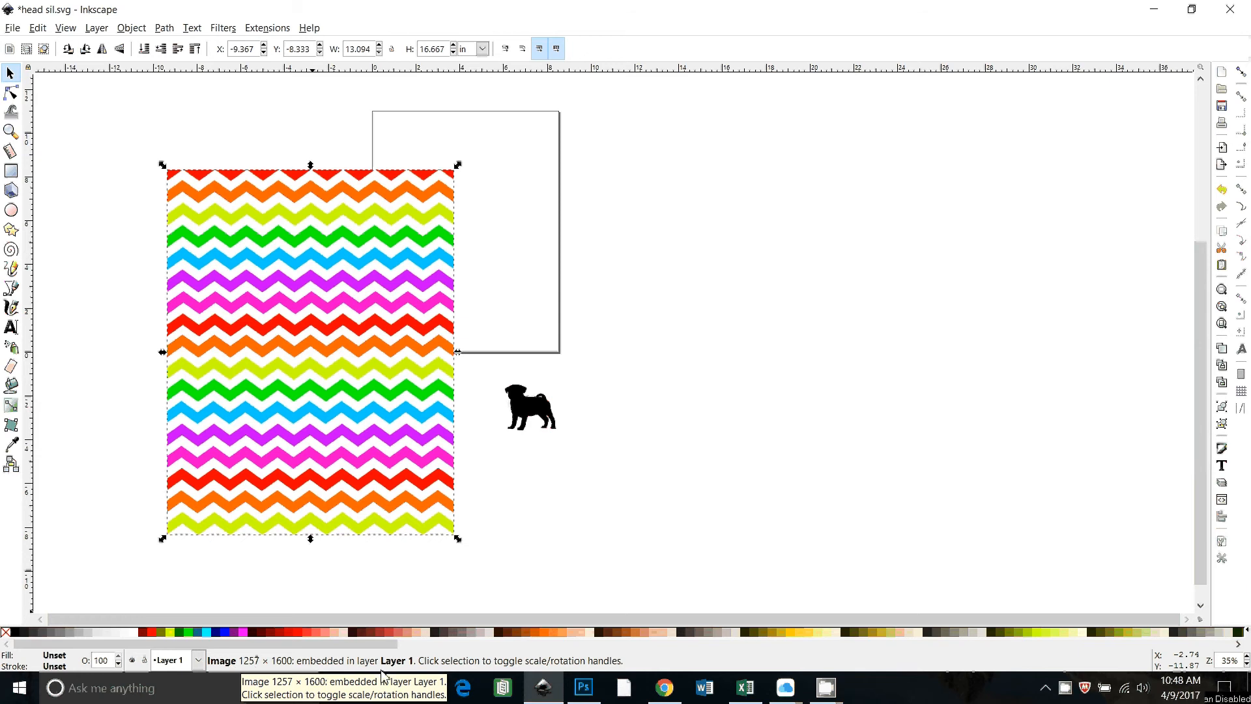
pyautogui.click(536, 420)
pyautogui.moveTo(536, 420); pyautogui.dragTo(549, 363)
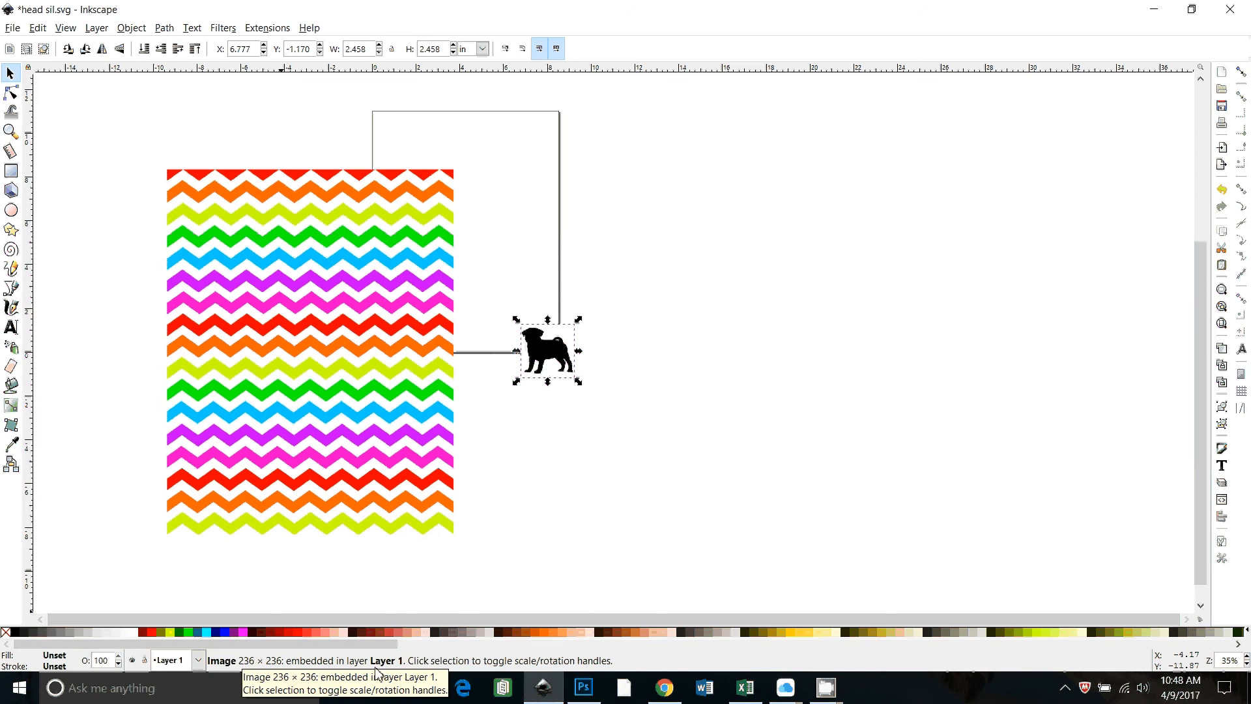
pyautogui.click(572, 363)
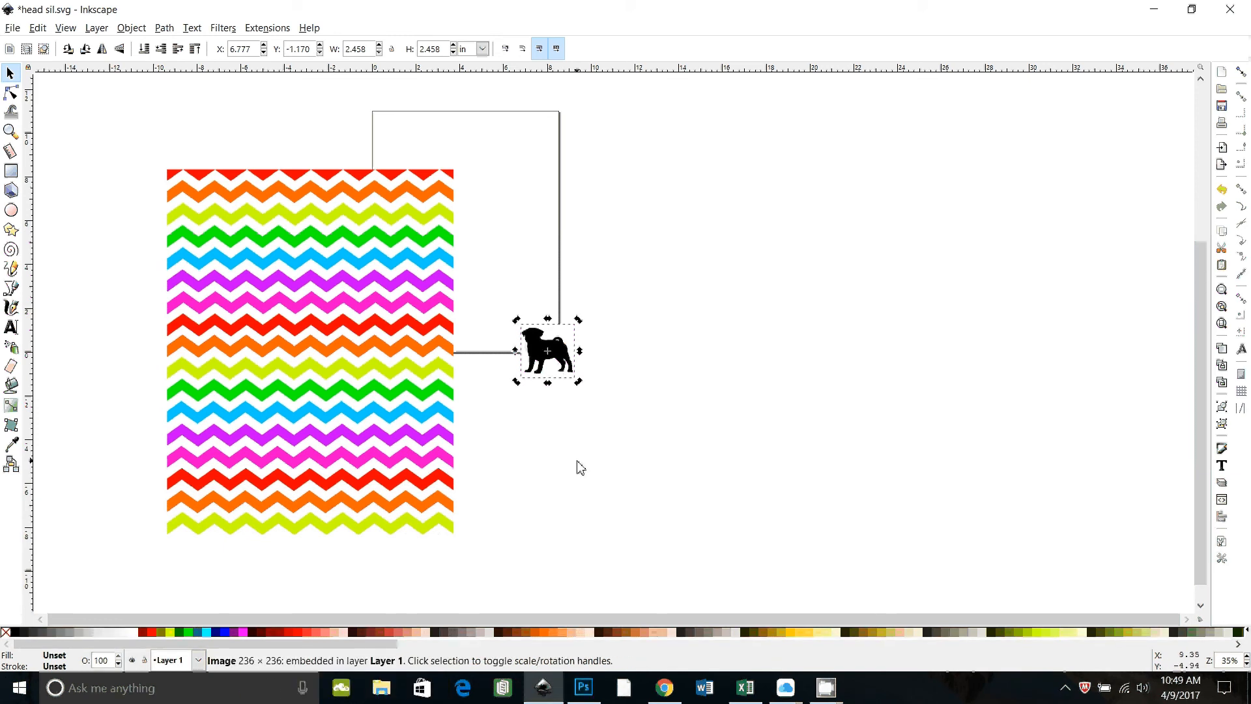
pyautogui.click(562, 358)
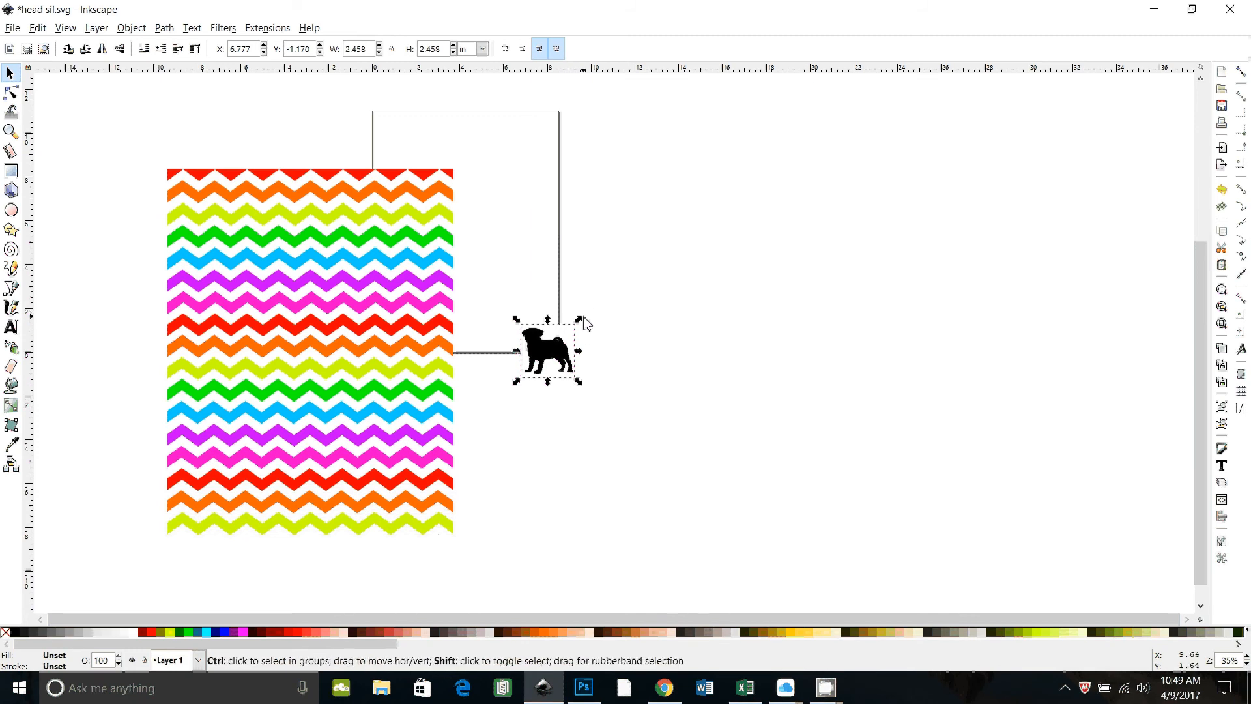
pyautogui.moveTo(579, 319); pyautogui.dragTo(710, 237)
pyautogui.moveTo(532, 357); pyautogui.dragTo(666, 279)
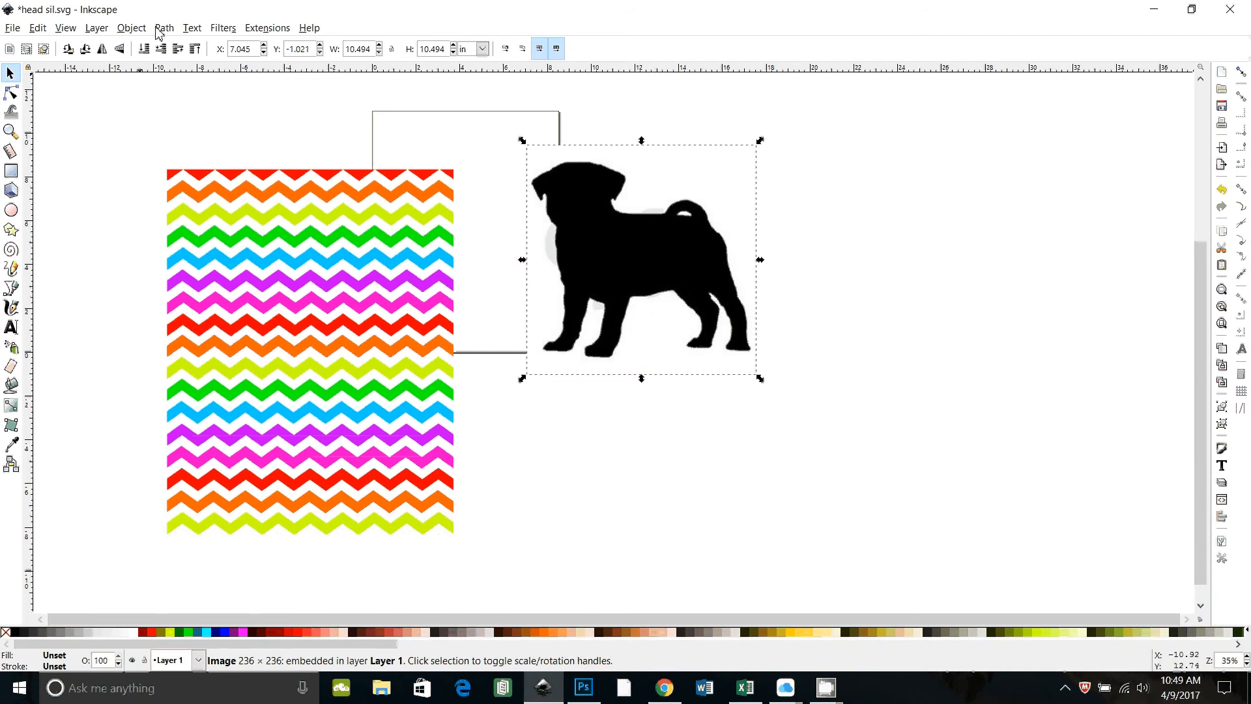
# - Trace the pug image into a path using a single brightness cutoff scan with threshold 0.450
pyautogui.click(191, 28)
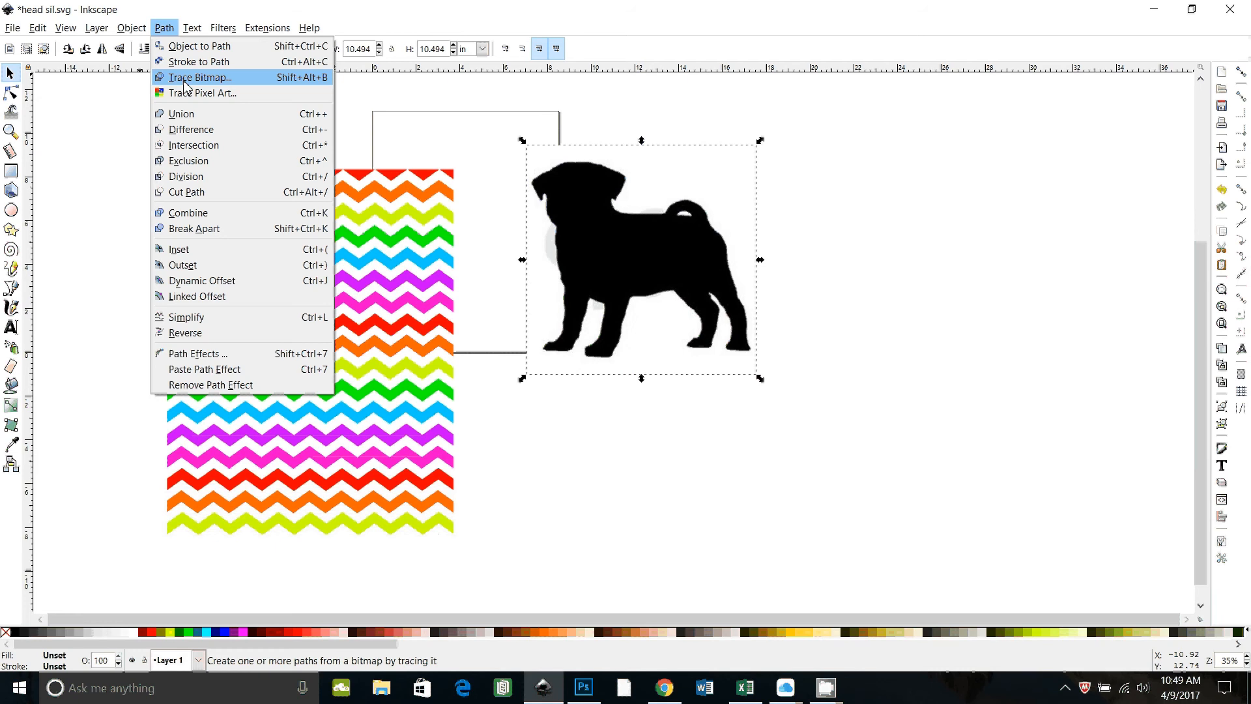
pyautogui.click(189, 78)
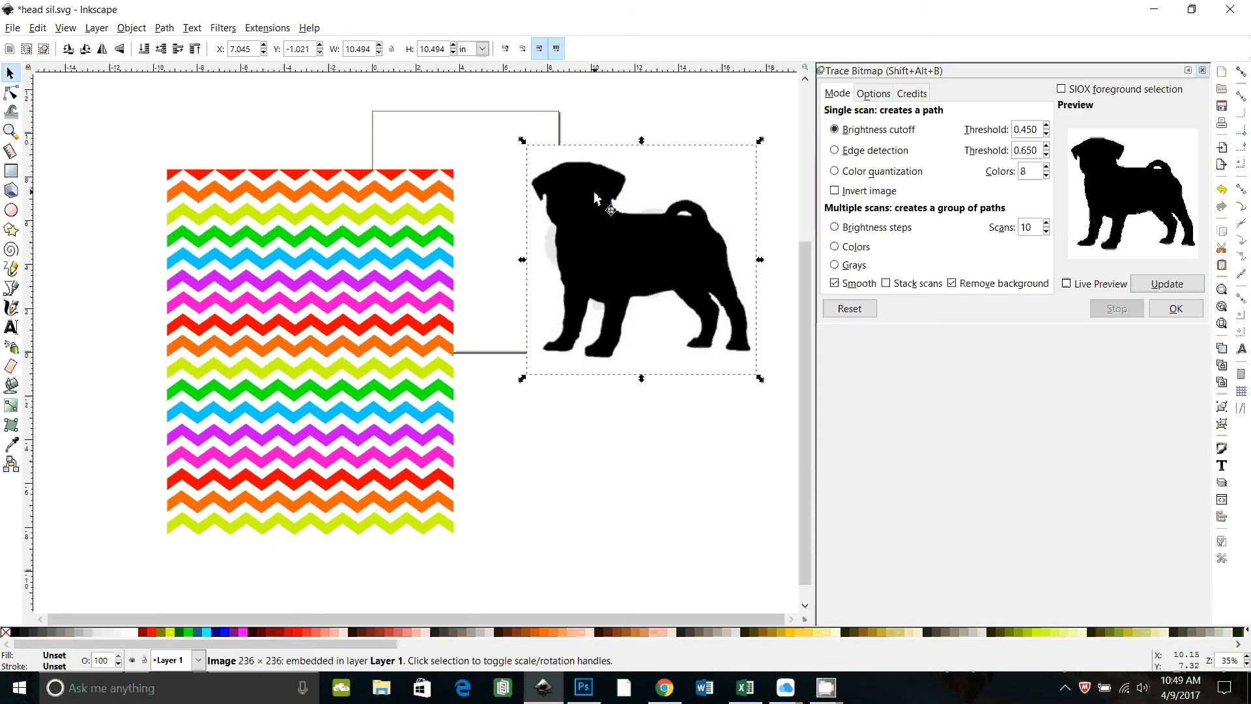
pyautogui.click(836, 133)
pyautogui.click(1167, 285)
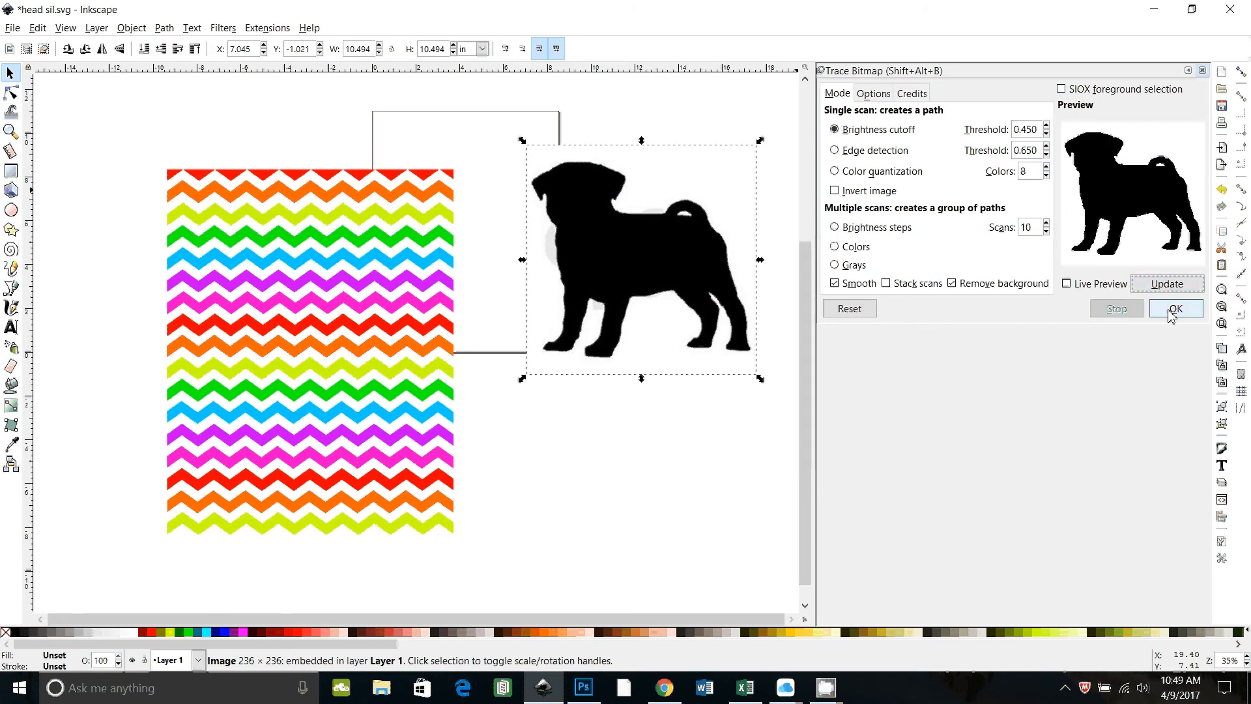
pyautogui.click(1172, 313)
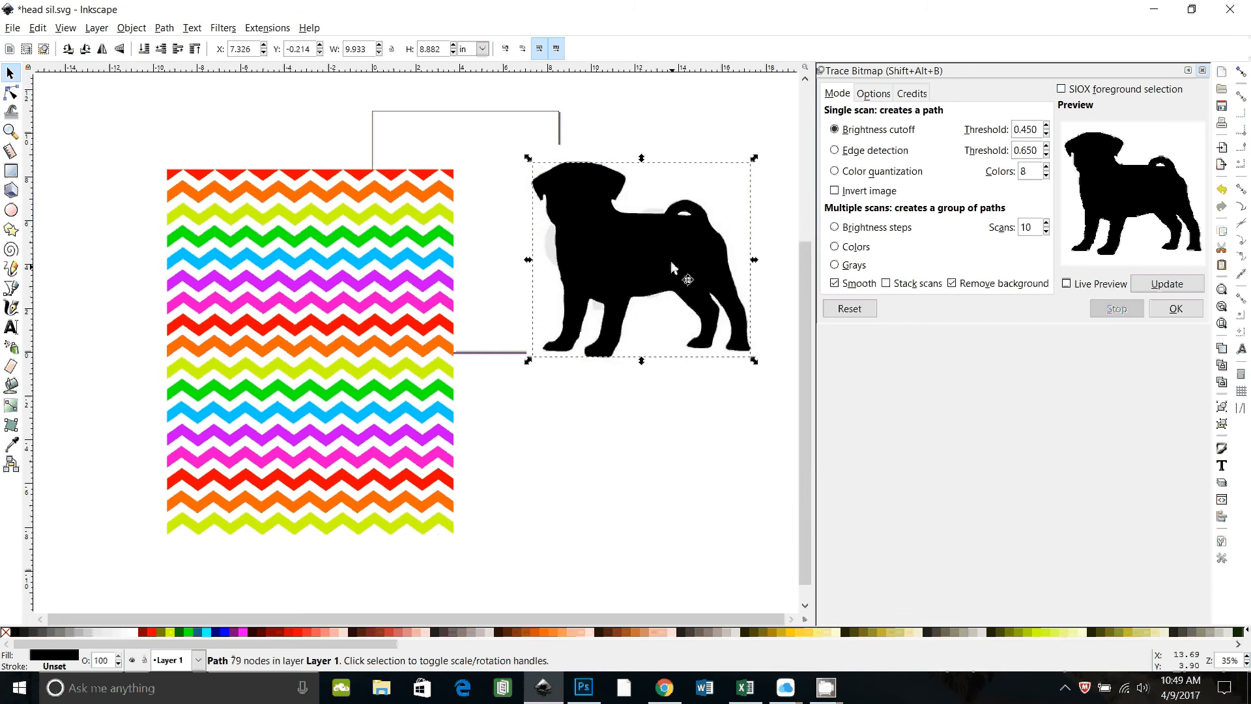
# - Move the traced pug path below its source image and delete the original pug bitmap
pyautogui.moveTo(671, 260); pyautogui.dragTo(649, 466)
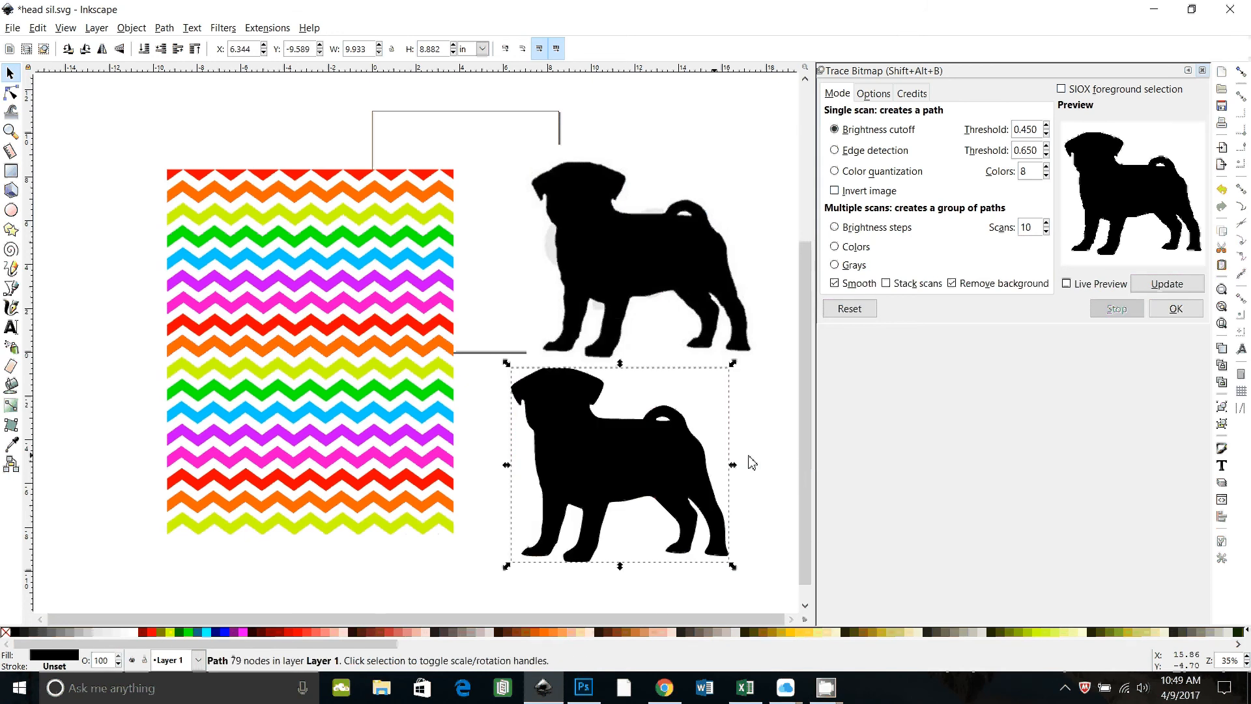
pyautogui.doubleClick(679, 467)
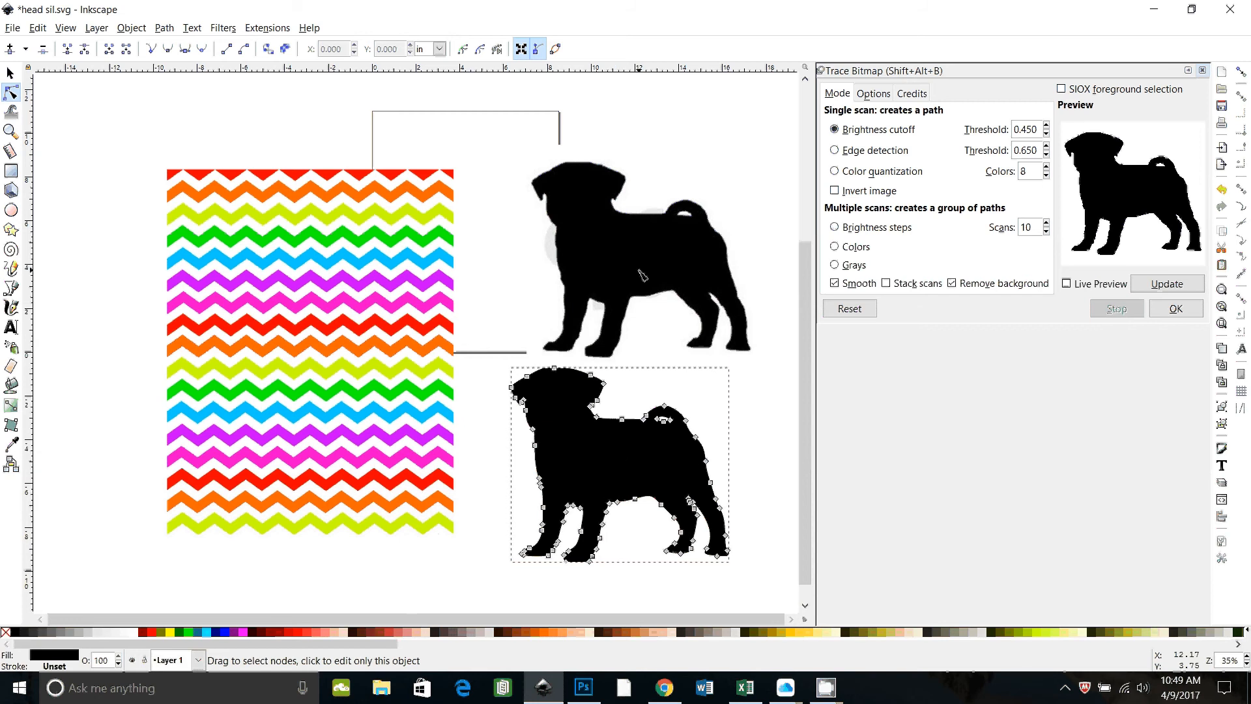
pyautogui.click(593, 311)
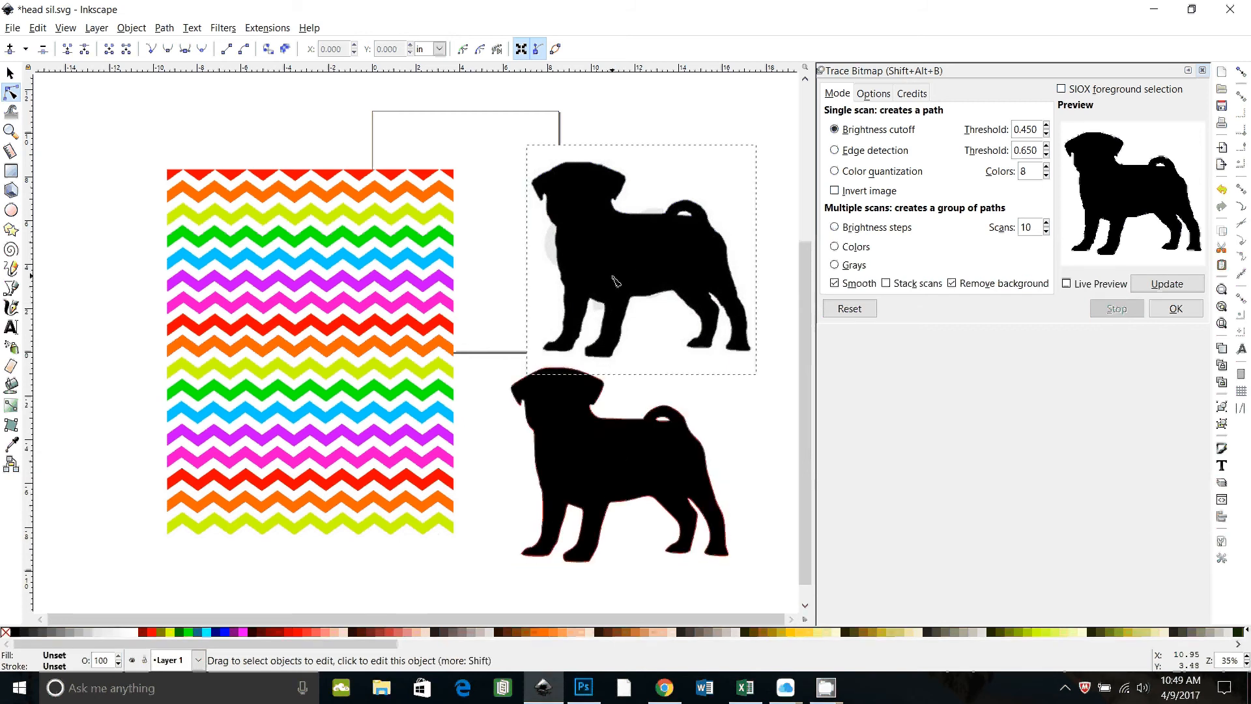
pyautogui.press('s')
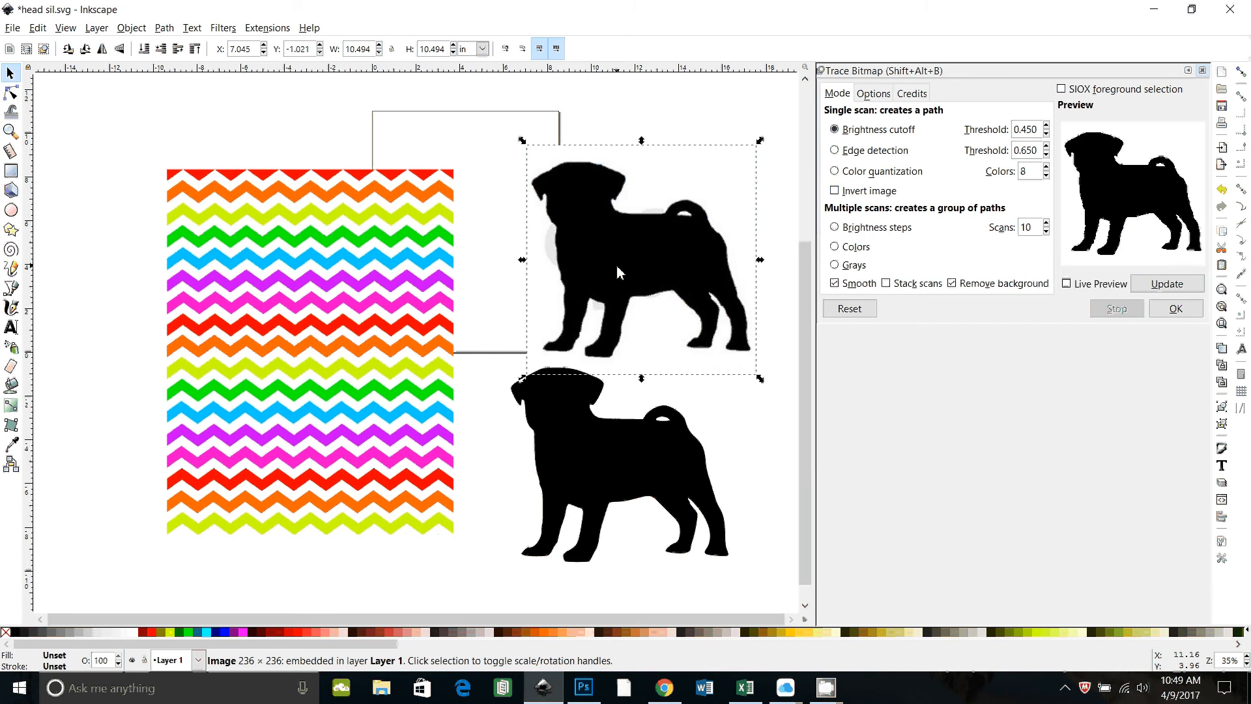
pyautogui.press('Delete')
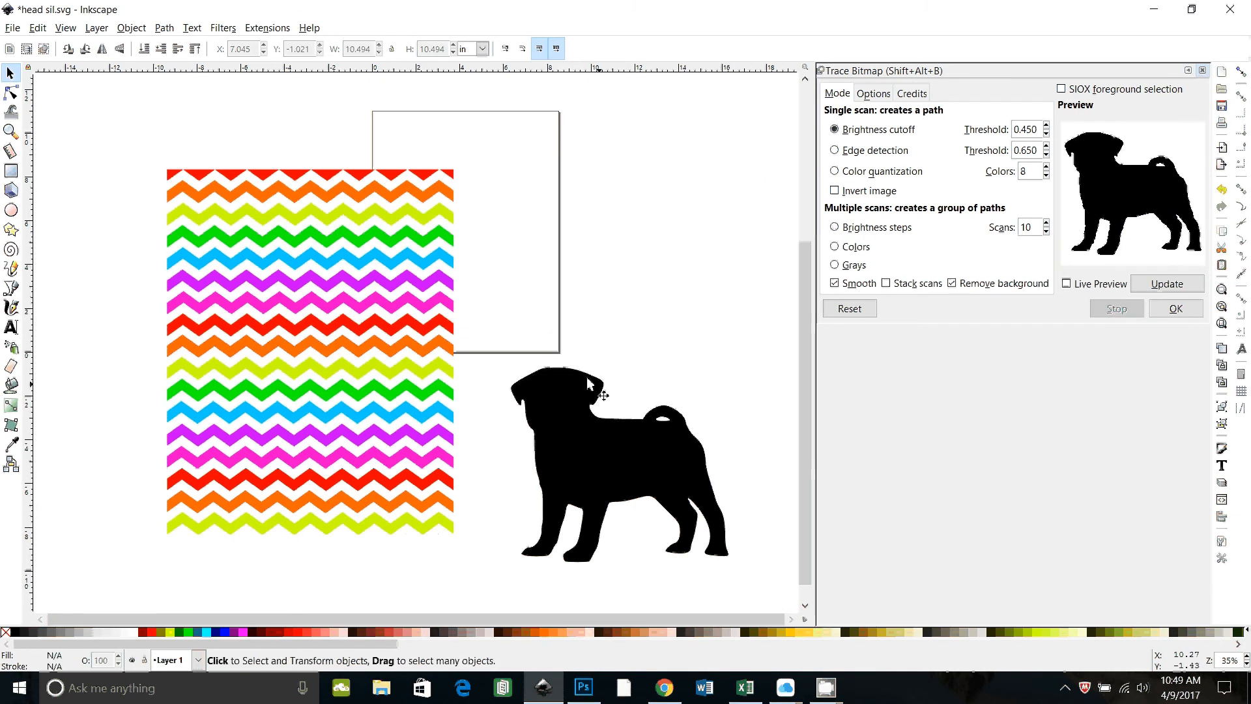
# - Trace the chevron image with a multiple Colors scan of 10 scans, smoothed, unstacked and with the background removed
pyautogui.click(311, 366)
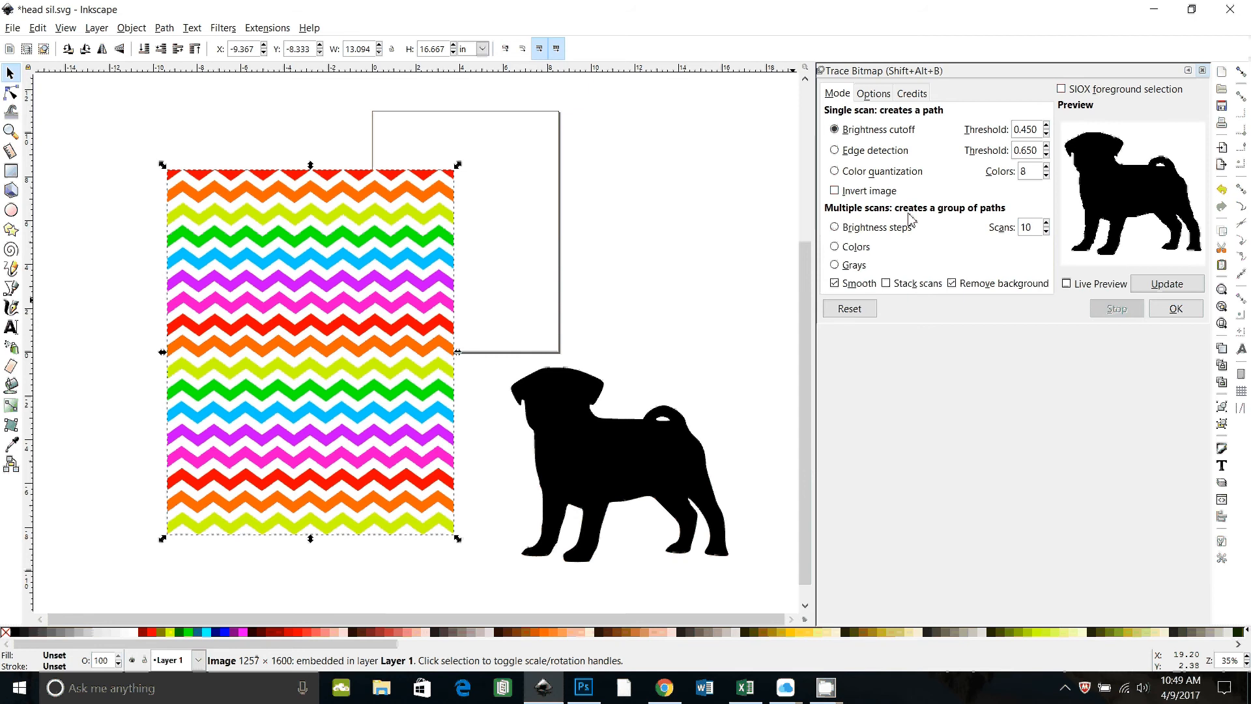
pyautogui.click(836, 246)
pyautogui.click(1168, 287)
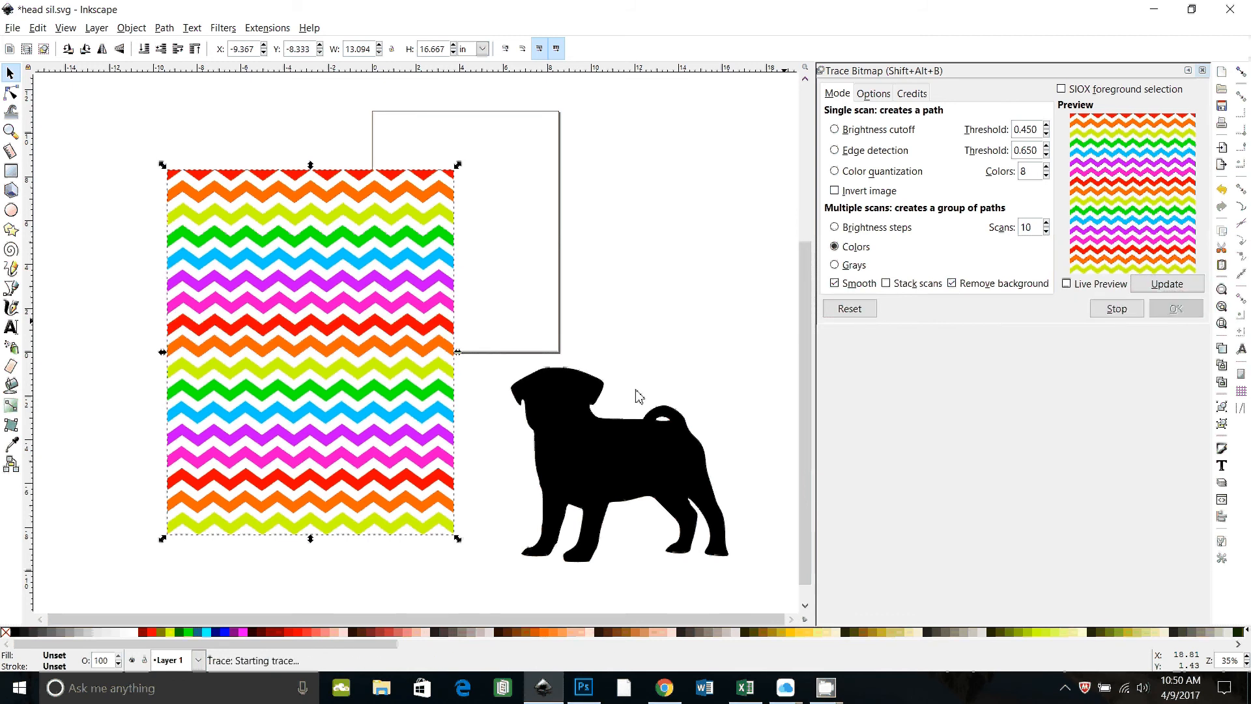
# - Move the traced chevron group aside, delete the original chevron bitmap, and move the traced group into its place
pyautogui.moveTo(321, 333)
pyautogui.mouseDown()
pyautogui.moveTo(392, 340)
pyautogui.moveTo(521, 311)
pyautogui.mouseUp()
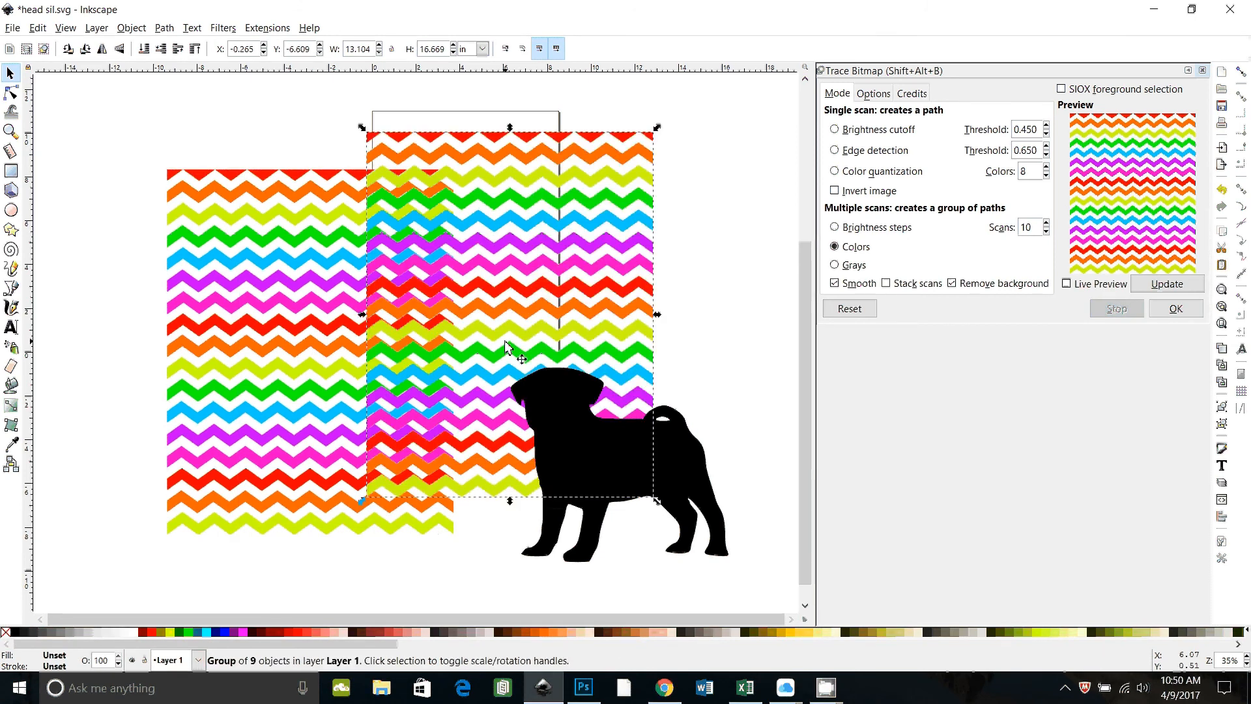
pyautogui.moveTo(539, 261); pyautogui.dragTo(661, 316)
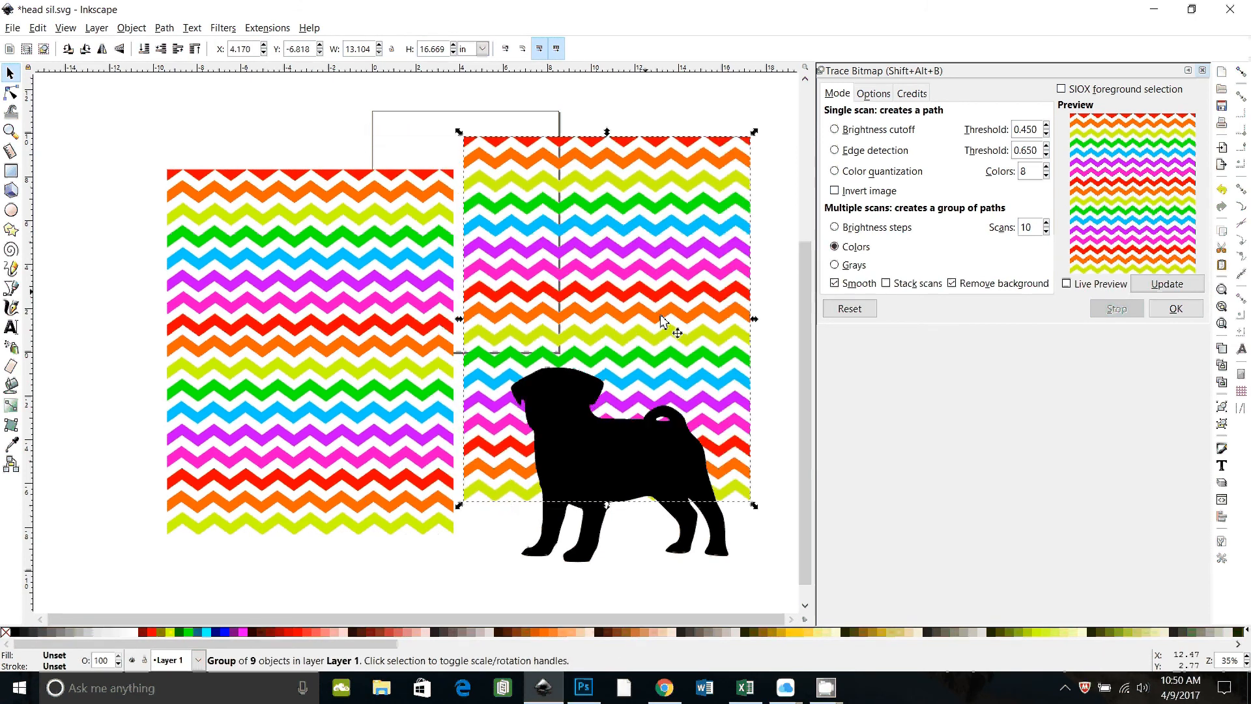
pyautogui.press('Tab')
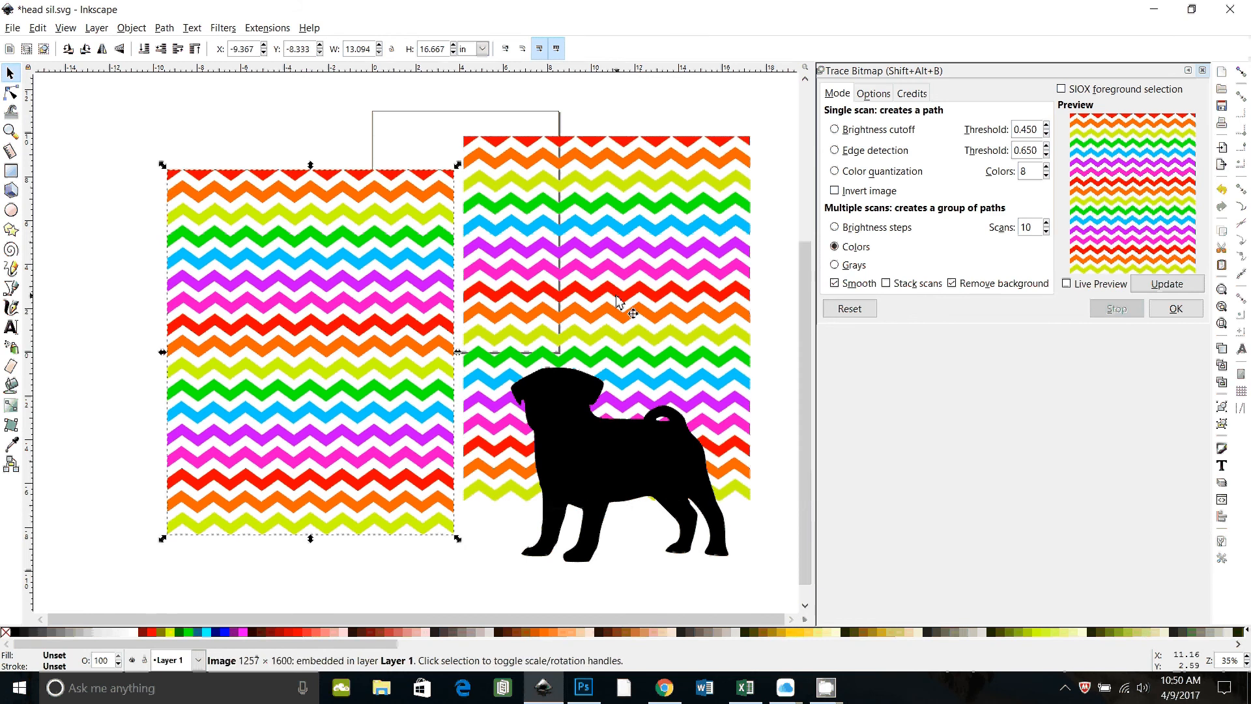
pyautogui.click(618, 300)
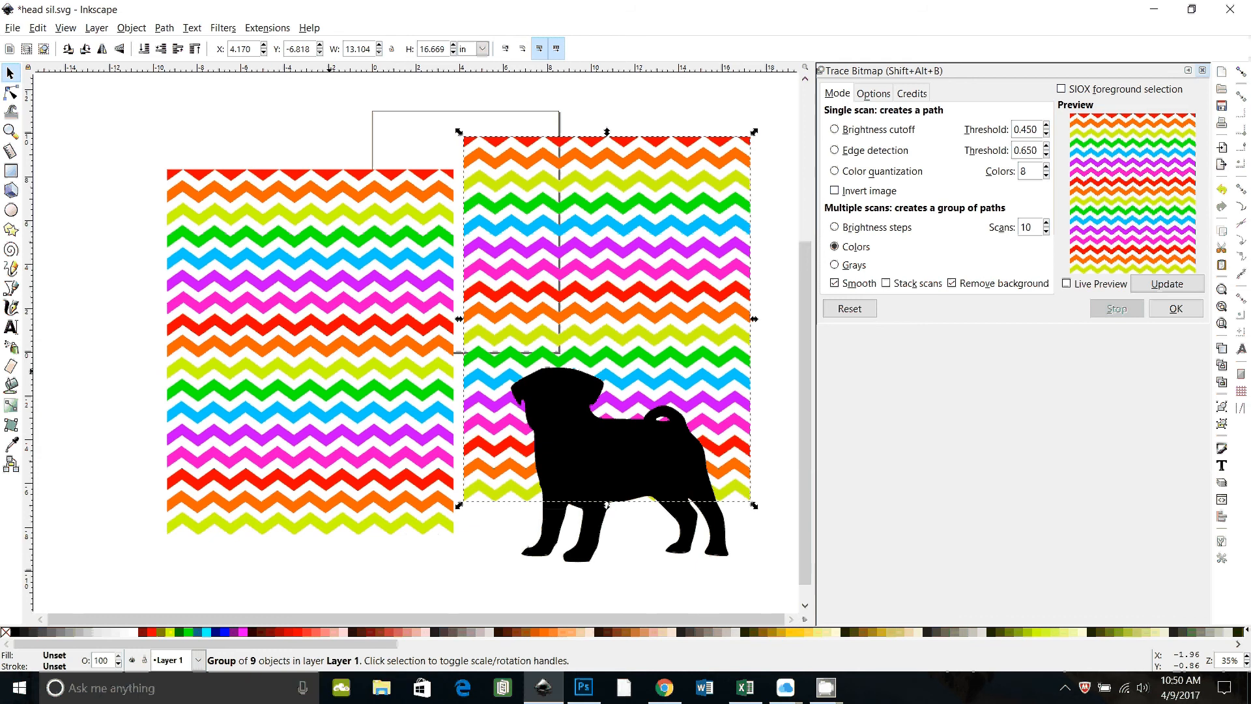
pyautogui.click(274, 415)
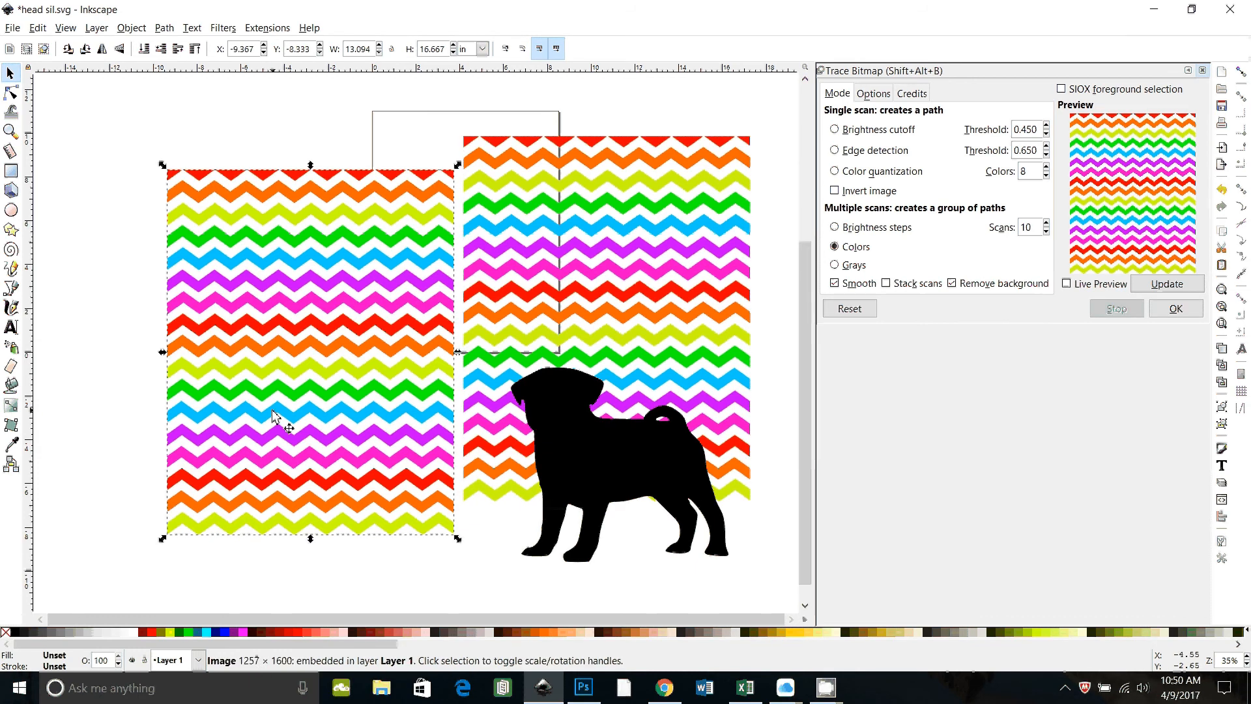
pyautogui.press('Delete')
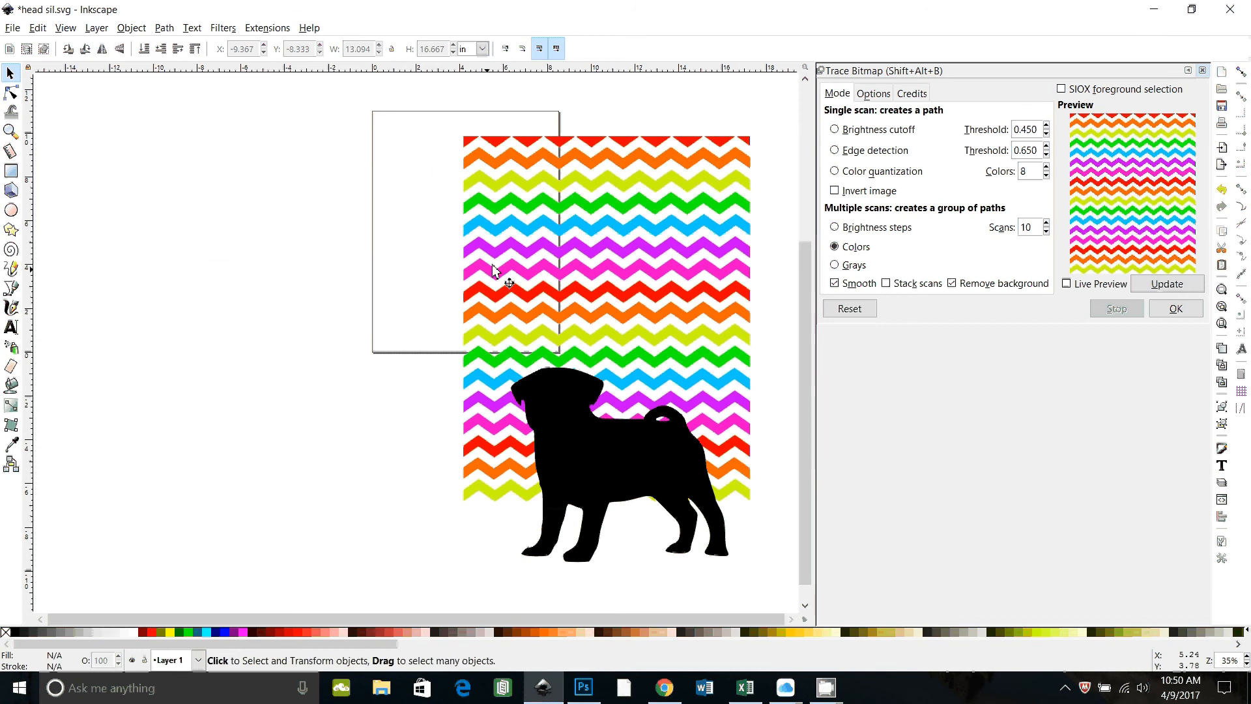
pyautogui.click(587, 264)
pyautogui.moveTo(580, 264); pyautogui.dragTo(294, 259)
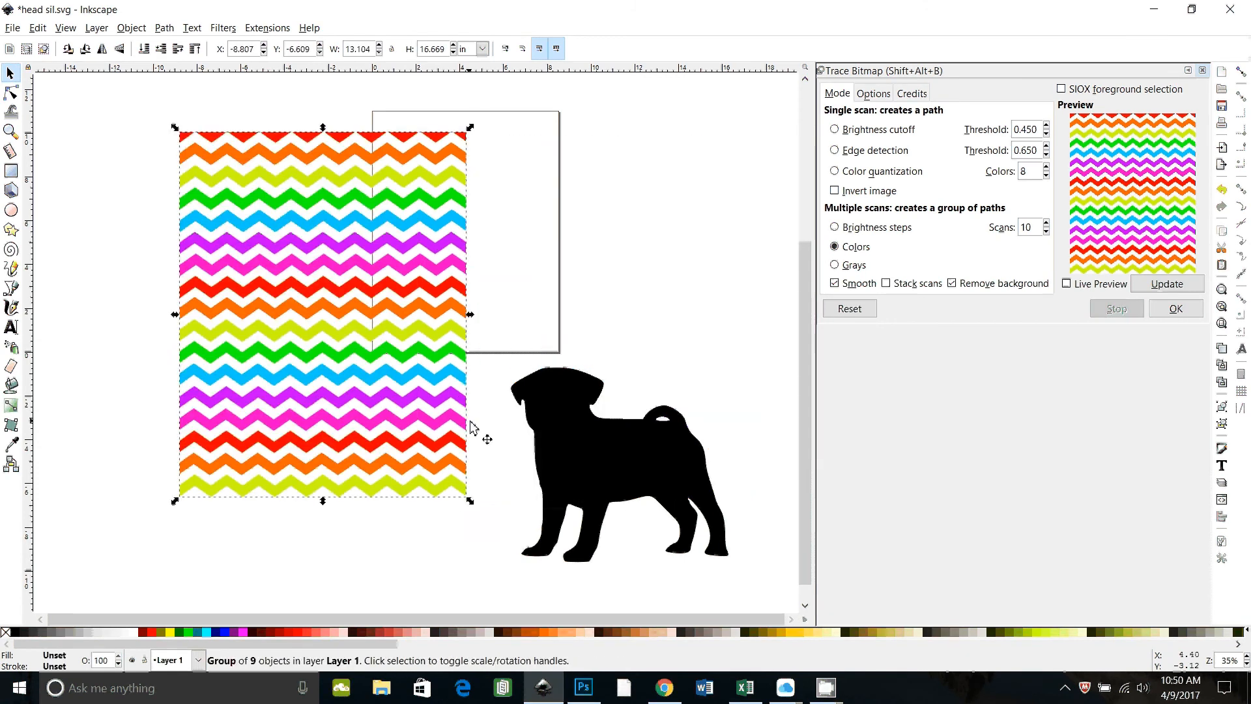
# - Place the pug path over the traced chevron group and try to intersect the two objects
pyautogui.click(620, 476)
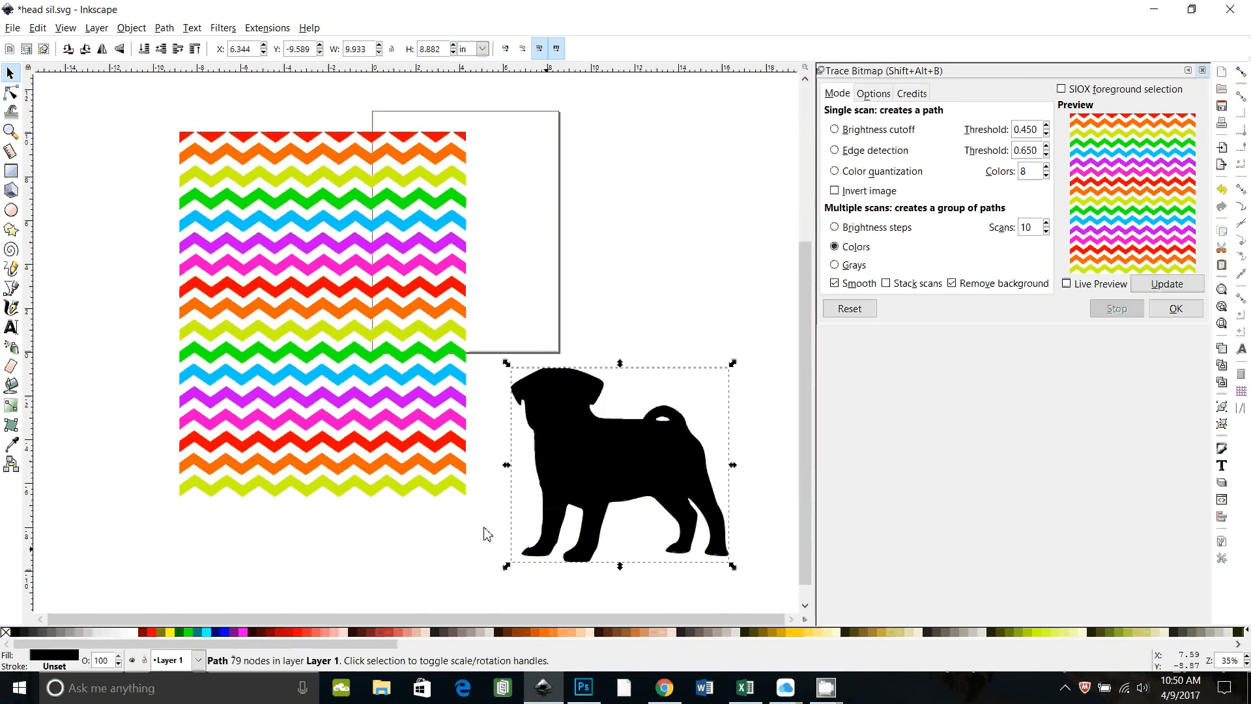
pyautogui.moveTo(612, 463); pyautogui.dragTo(323, 290)
pyautogui.keyDown('shift'); pyautogui.click(308, 420); pyautogui.keyUp('shift')
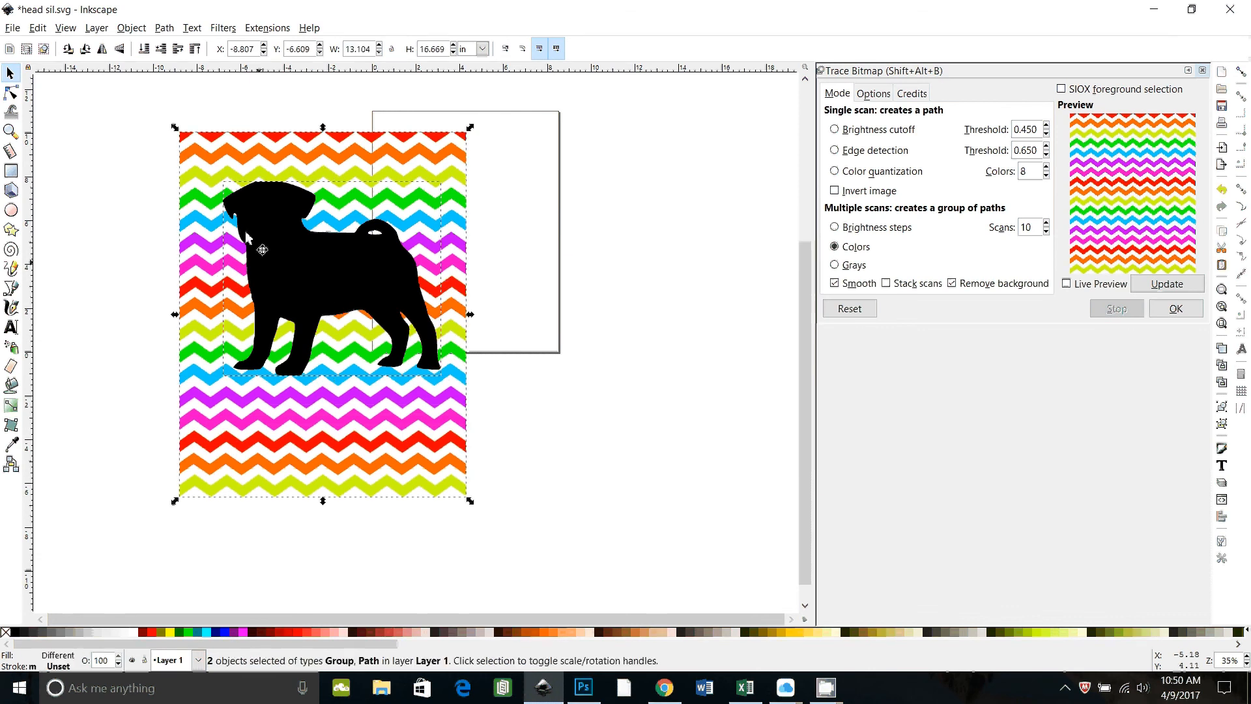
pyautogui.click(164, 28)
pyautogui.click(184, 149)
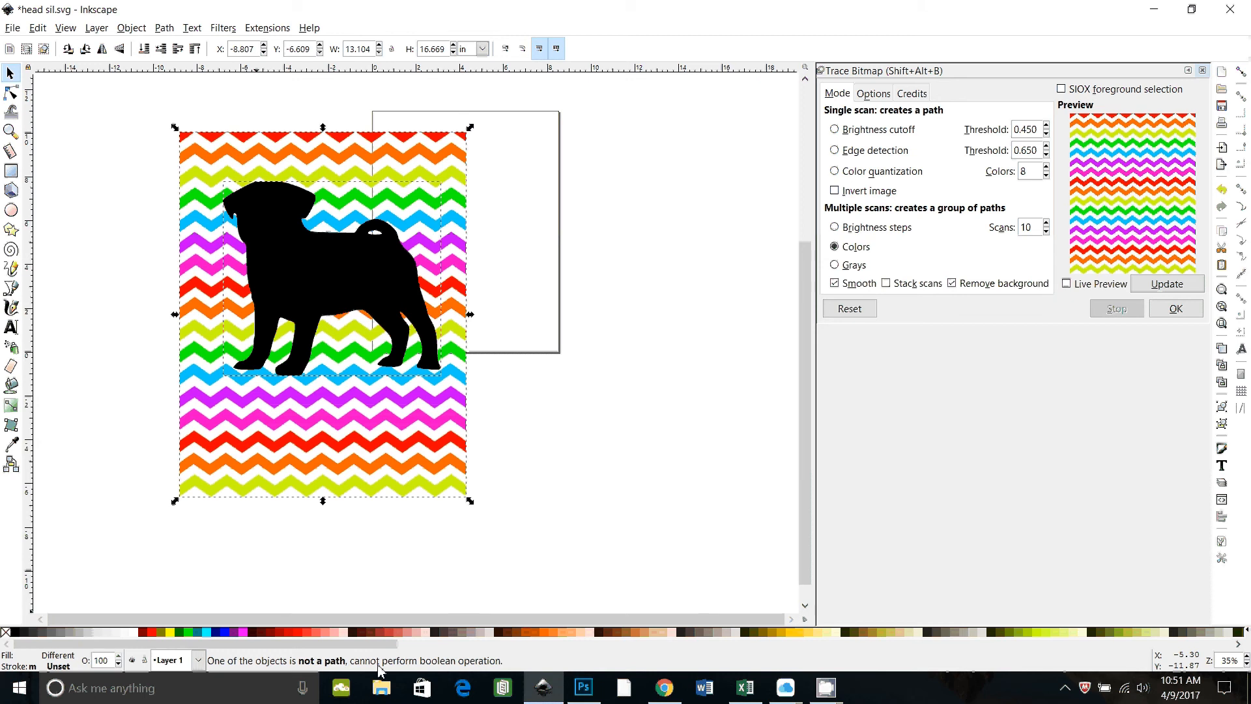
# - Move the pug silhouette off the chevron pattern to the empty area on its right
pyautogui.click(558, 520)
pyautogui.click(380, 417)
pyautogui.moveTo(358, 291); pyautogui.dragTo(646, 253)
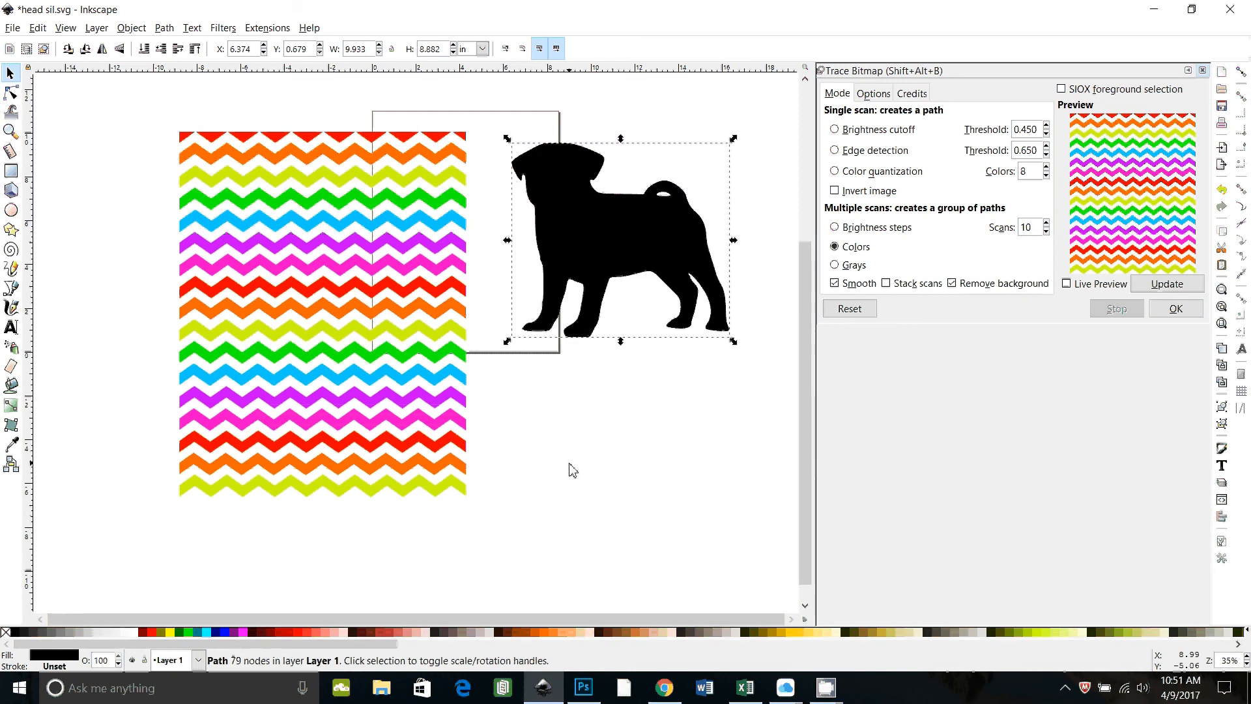
# - Ungroup the traced chevron pattern into separate colour paths and clear the selection
pyautogui.click(377, 313)
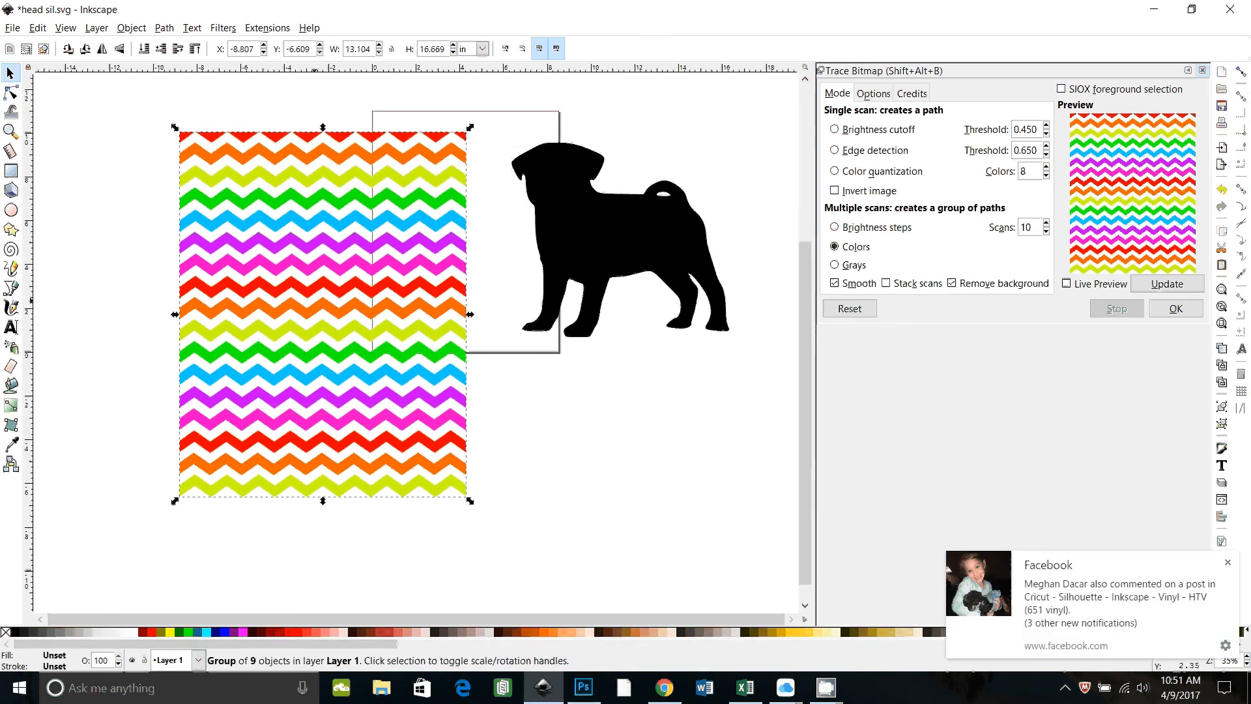
pyautogui.click(1228, 562)
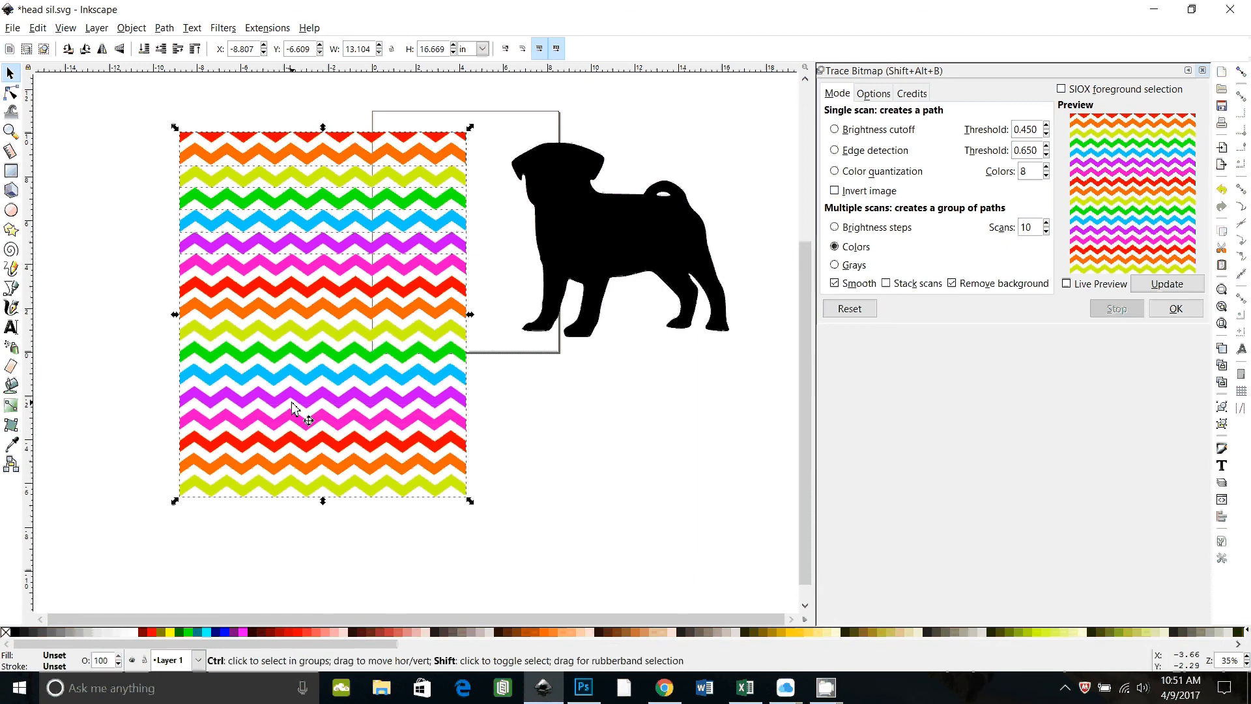
pyautogui.click(367, 547)
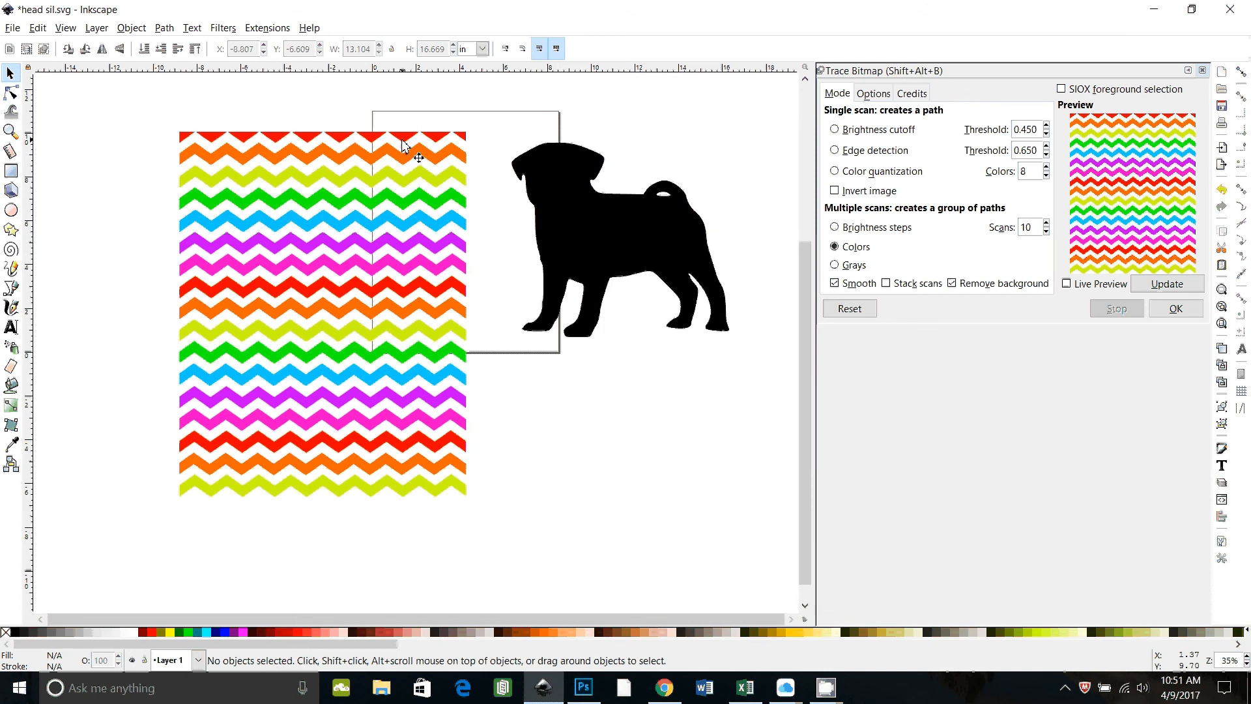
# - Move the red, orange and yellow-green stripe paths off the pattern to check their separation, and undo the moves
pyautogui.moveTo(400, 141); pyautogui.dragTo(724, 150)
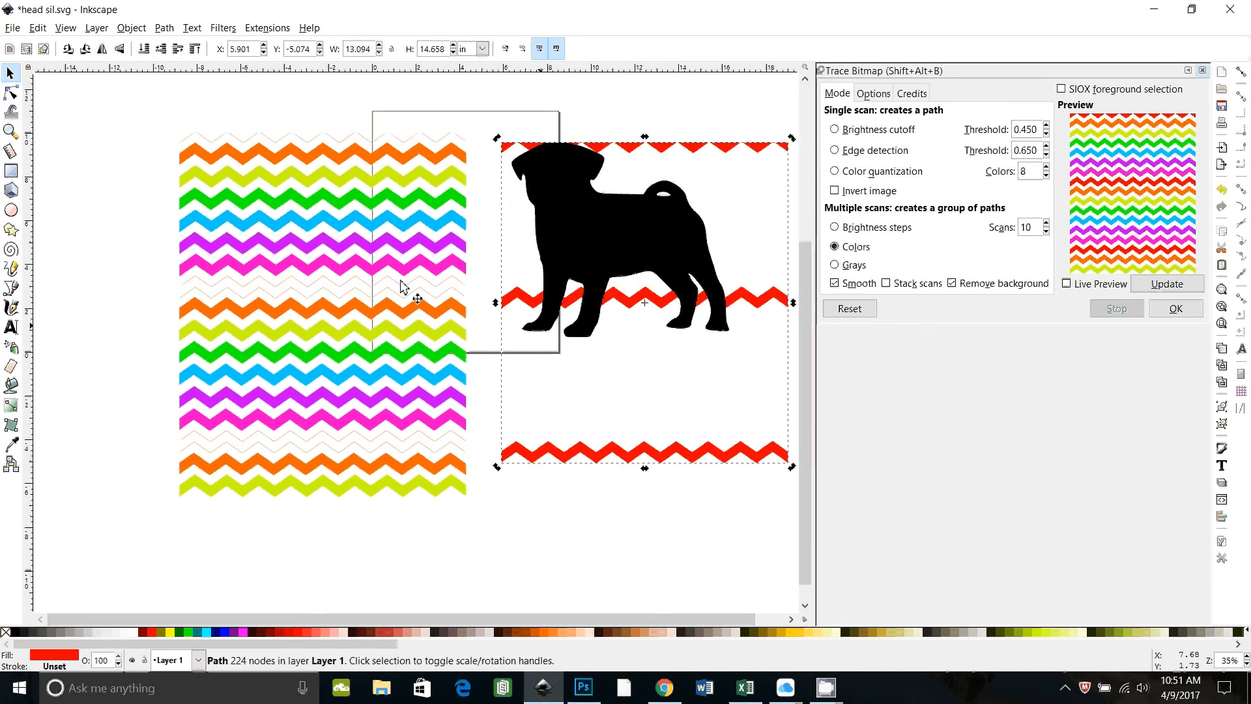
pyautogui.click(353, 156)
pyautogui.moveTo(354, 156); pyautogui.dragTo(545, 198)
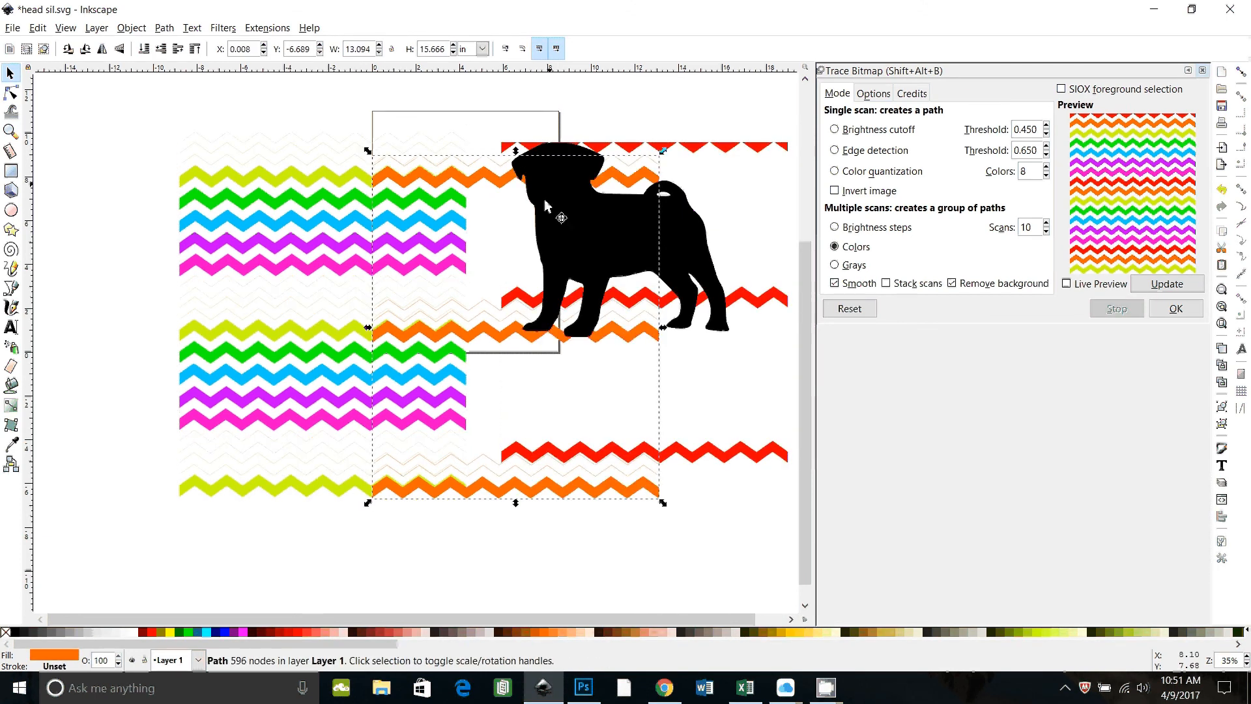
pyautogui.moveTo(294, 173); pyautogui.dragTo(528, 197)
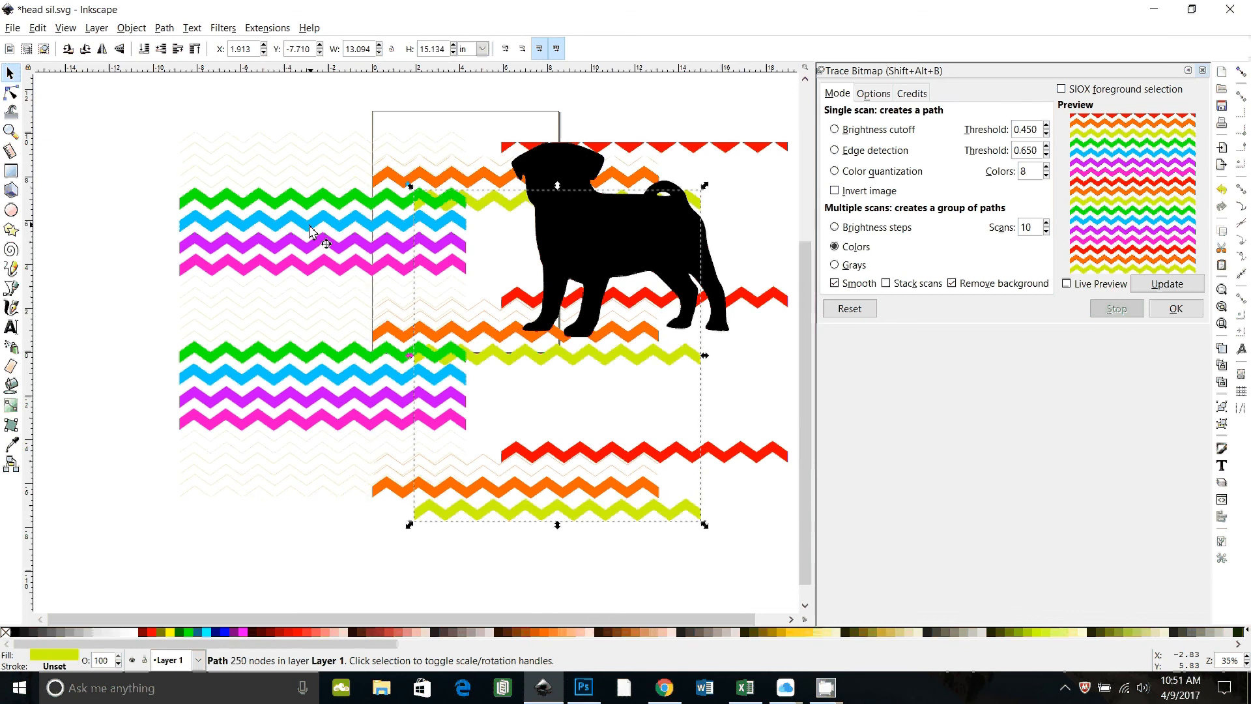
pyautogui.press('ctrl')
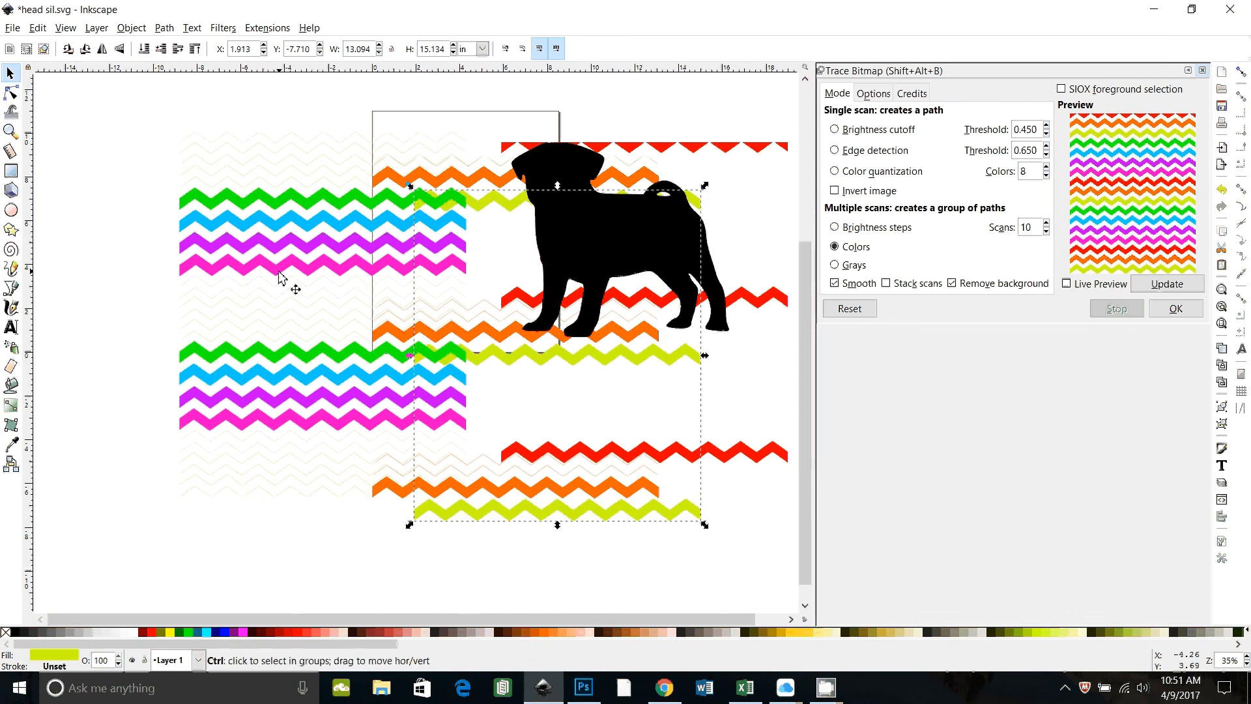
pyautogui.hotkey('ctrl', 'z')
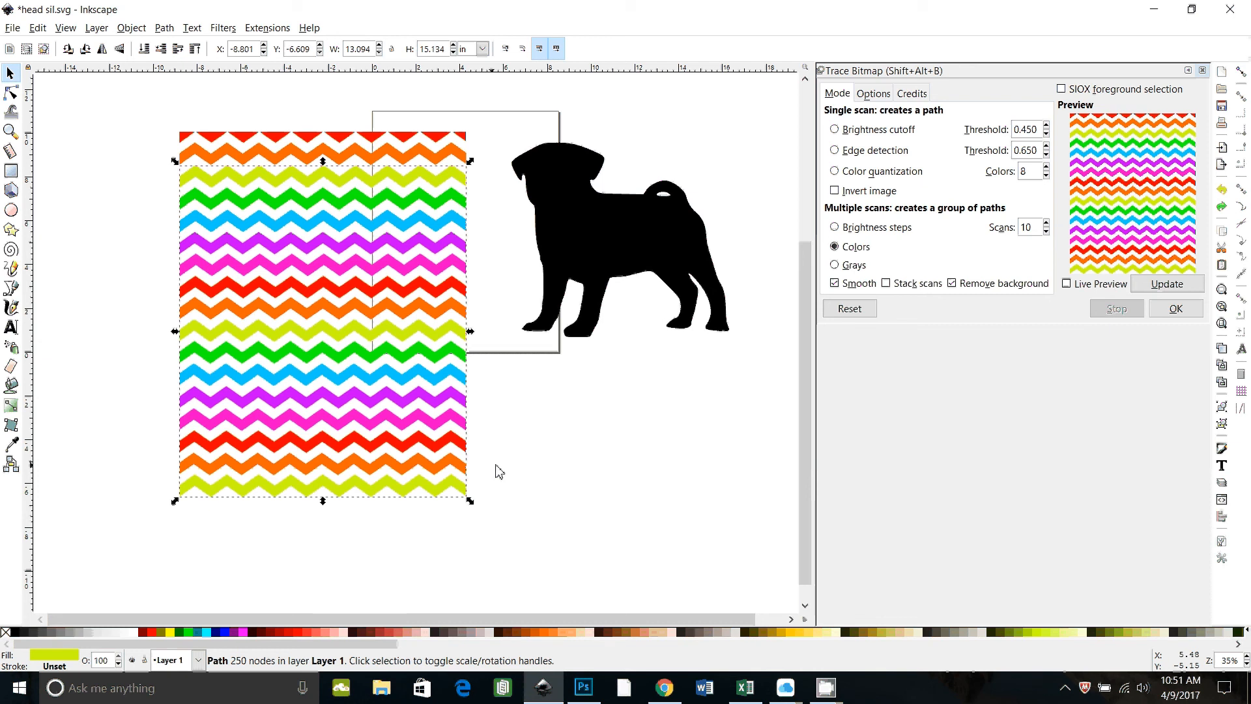
# - Move the red and orange stripe paths away from the chevron pattern, and undo both moves
pyautogui.click(498, 471)
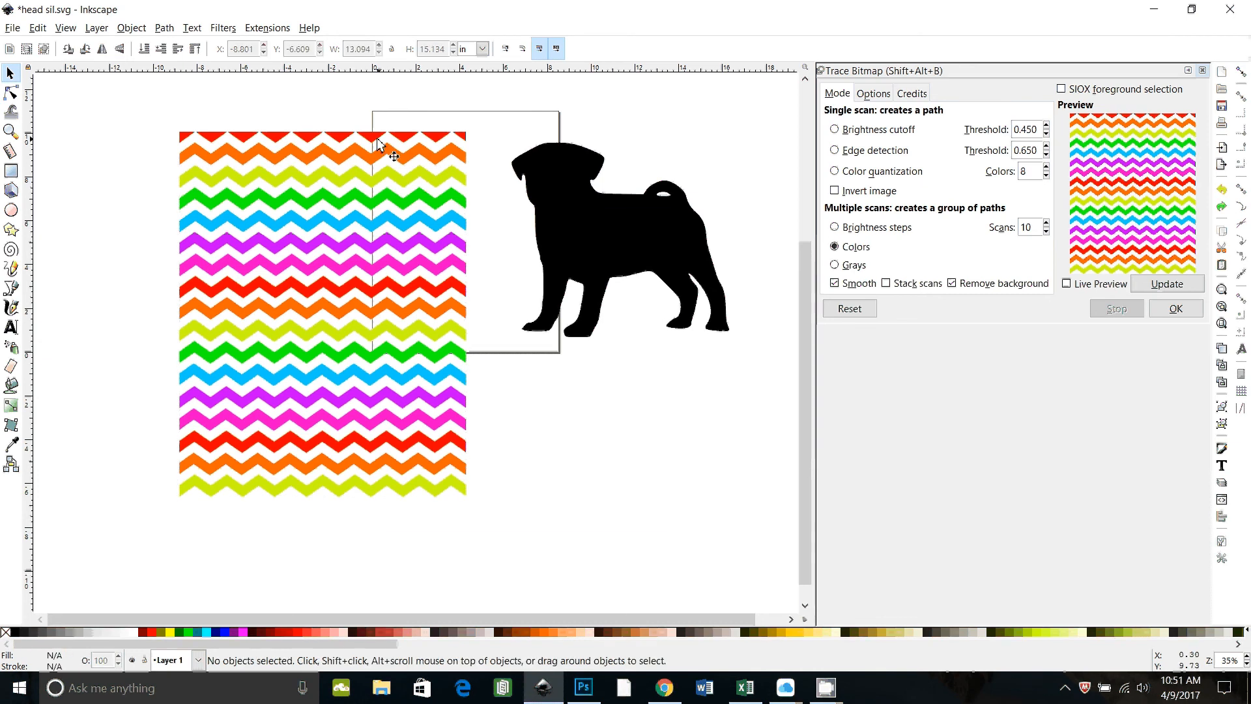
pyautogui.moveTo(380, 144); pyautogui.dragTo(583, 222)
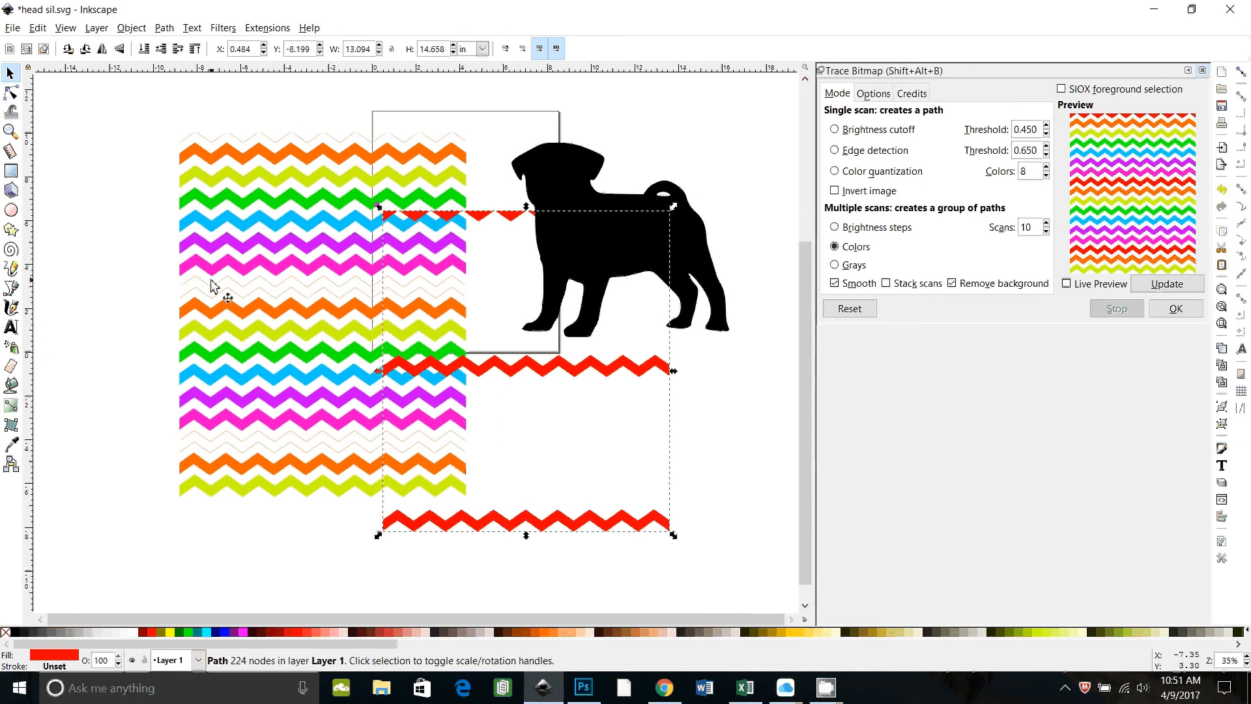
pyautogui.moveTo(210, 285); pyautogui.dragTo(118, 329)
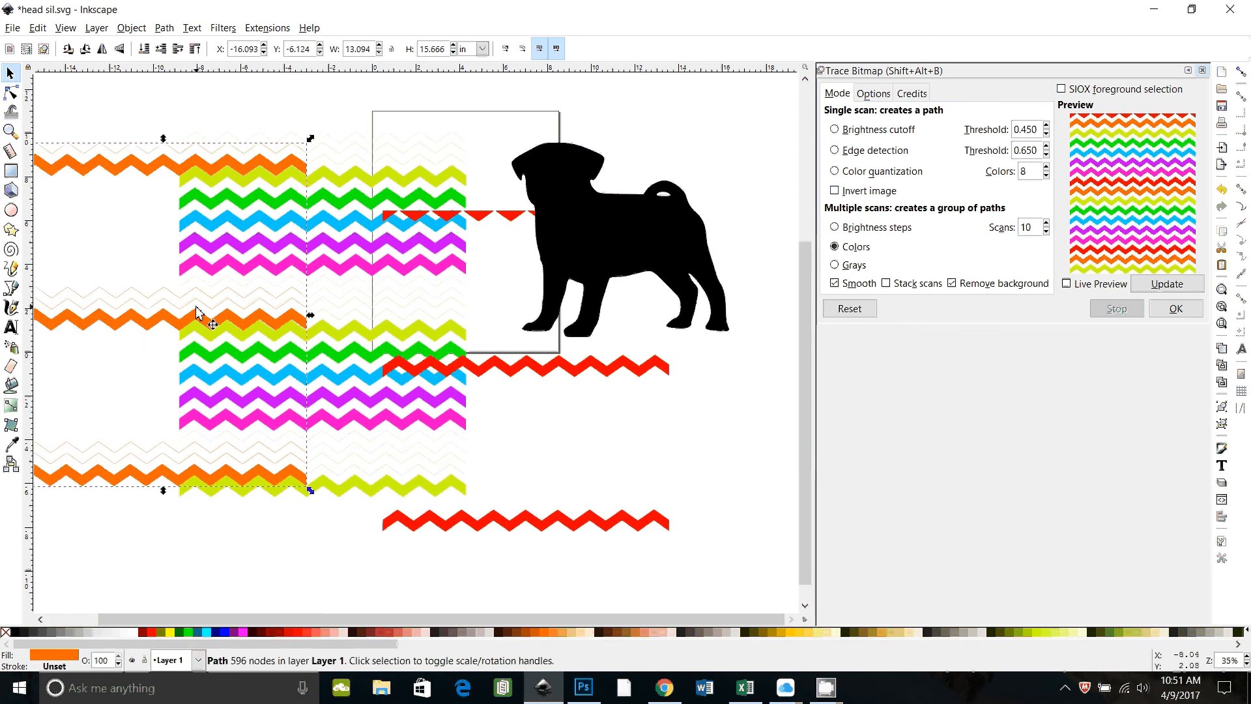
pyautogui.press('ctrl')
pyautogui.hotkey('ctrl', 'z')
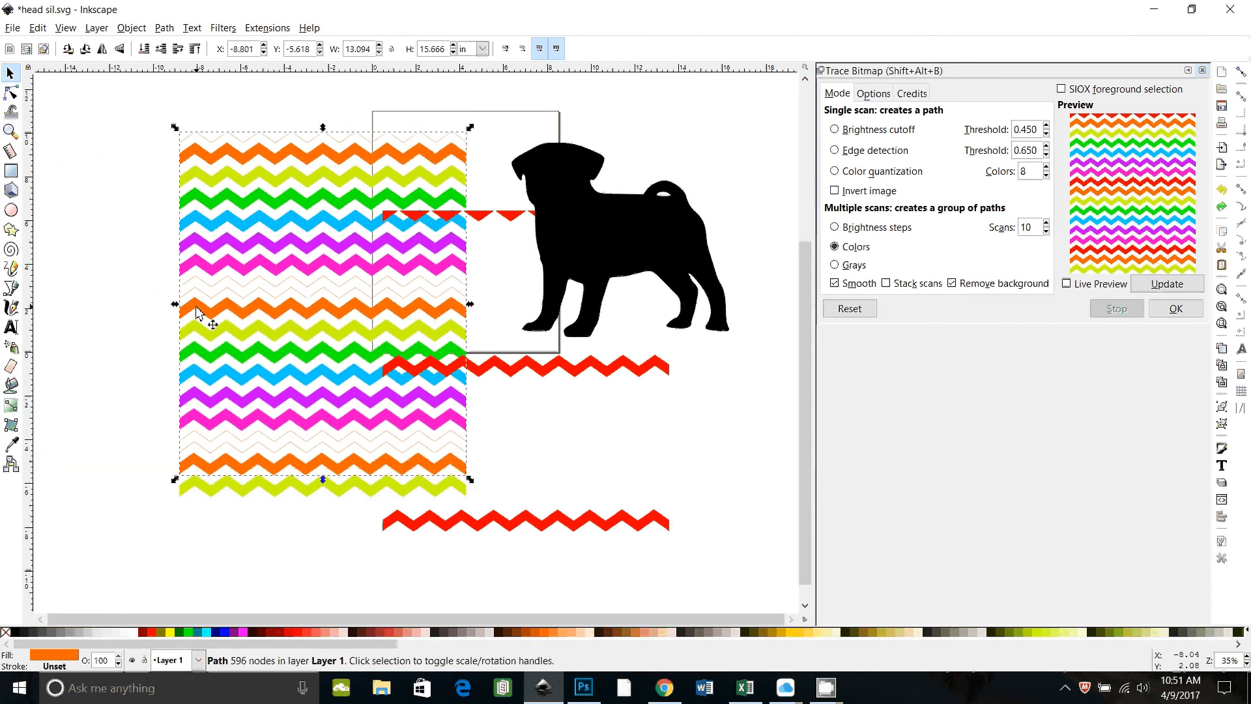
pyautogui.hotkey('ctrl', 'z')
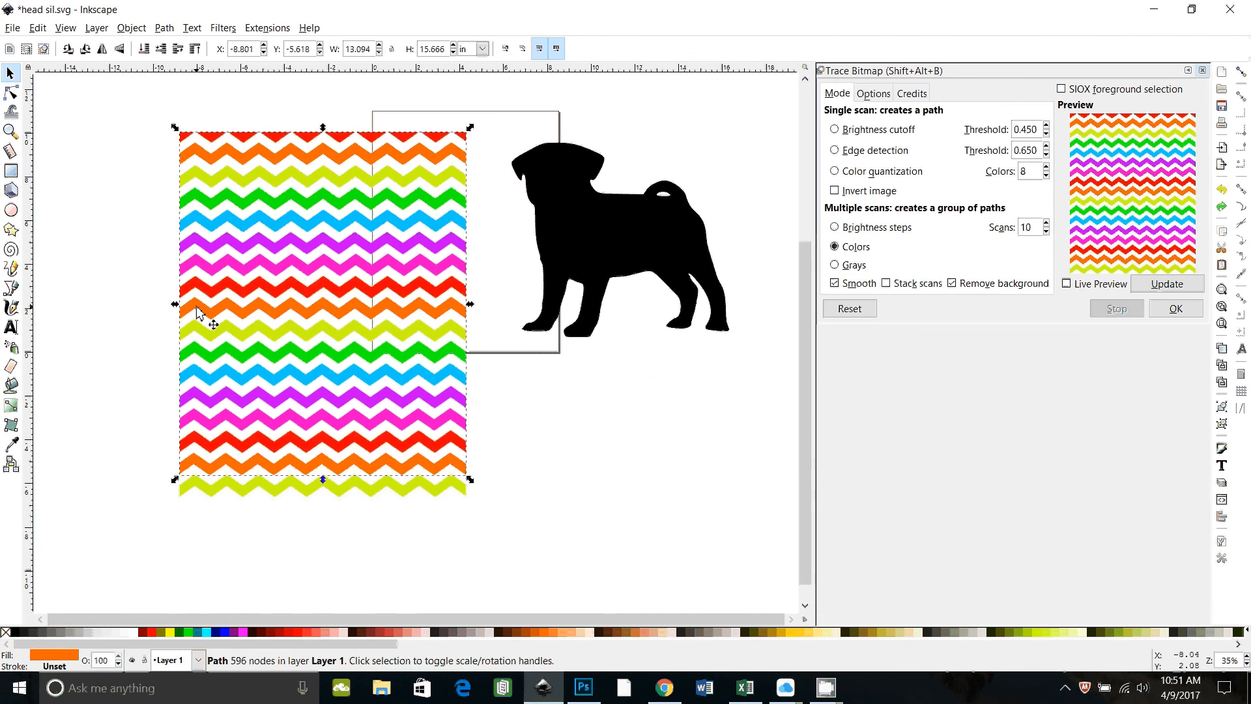
# - Place the black pug over the chevron pattern and move it back to the empty area on the pattern's right
pyautogui.click(626, 258)
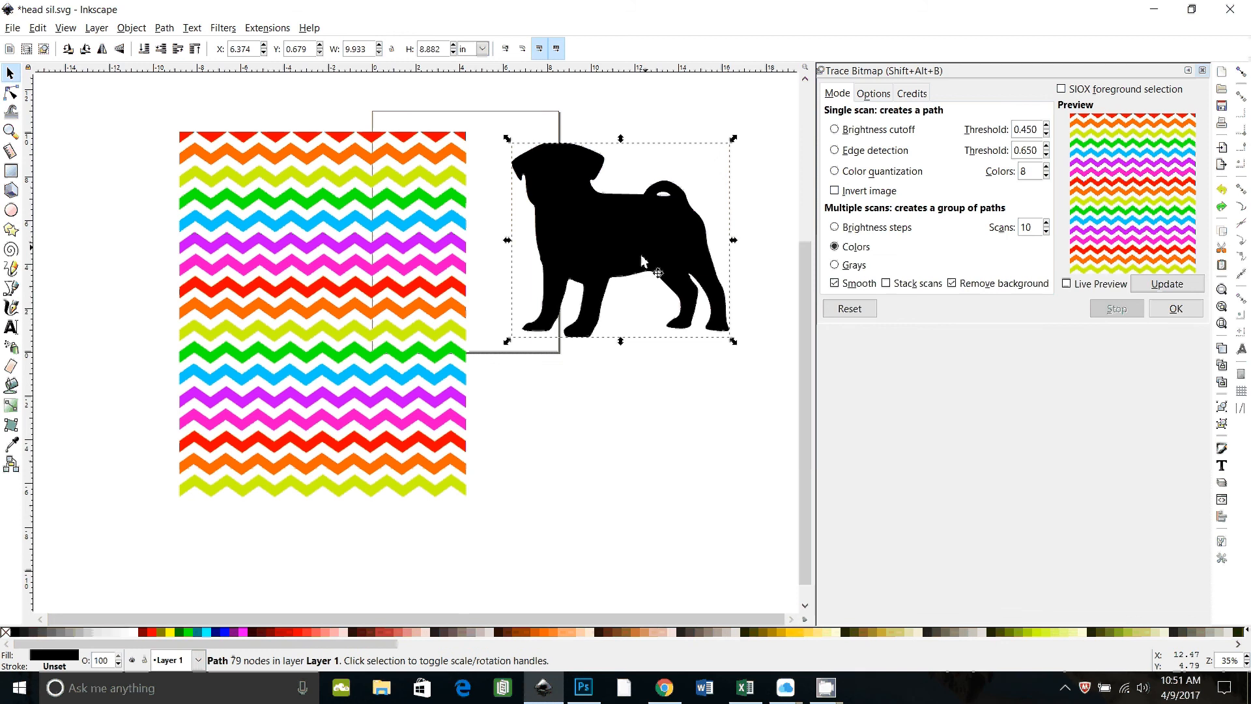
pyautogui.moveTo(640, 254); pyautogui.dragTo(355, 280)
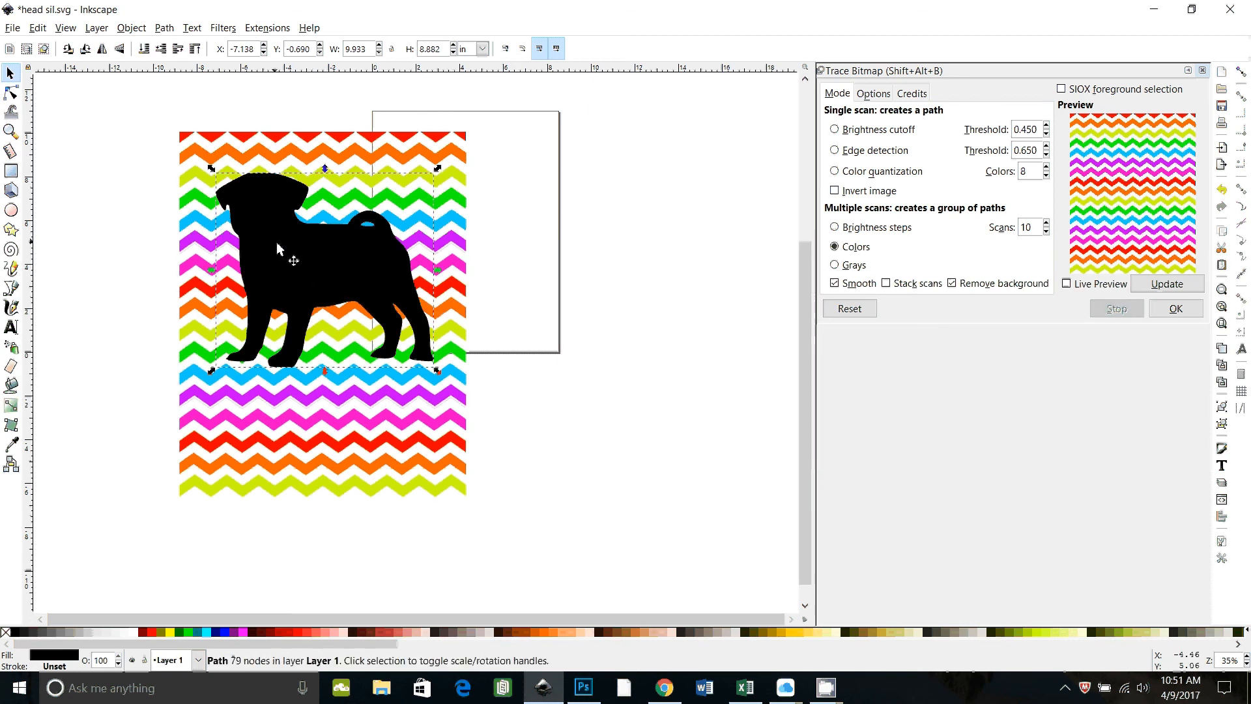
pyautogui.moveTo(278, 246); pyautogui.dragTo(581, 279)
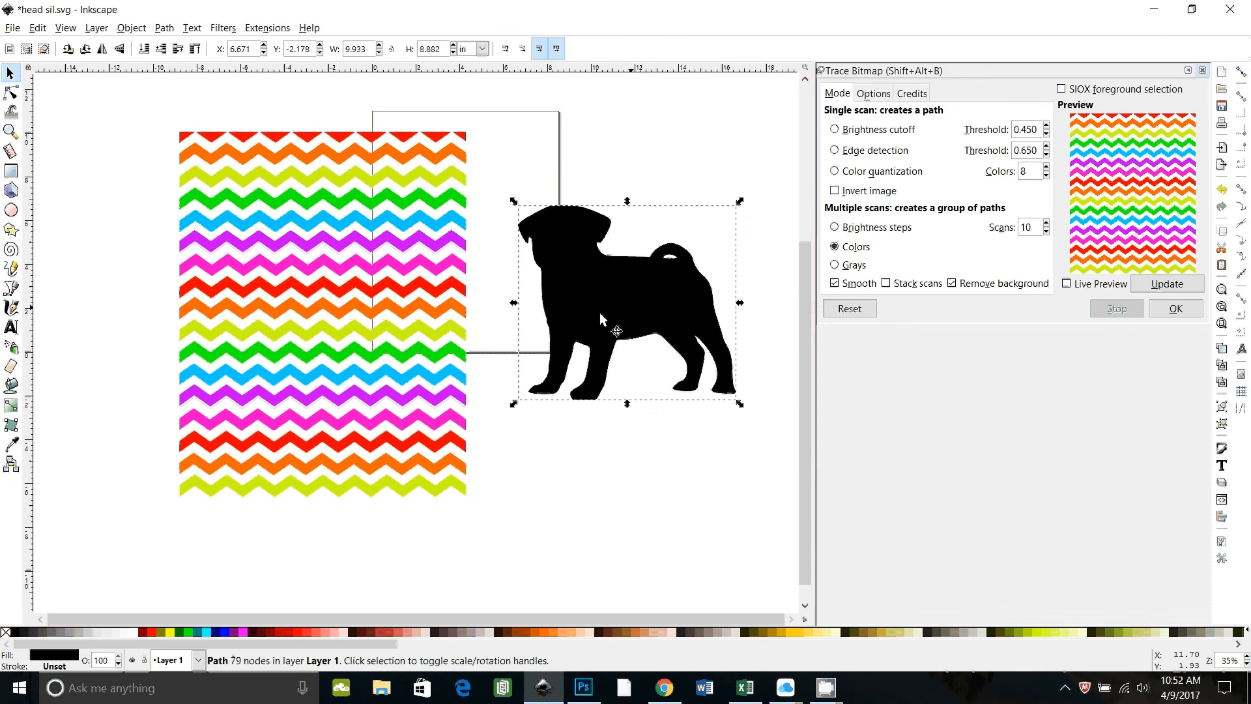
# - Create a slightly larger red duplicate of the pug behind the black one, outsetting it twice to leave a thin border
pyautogui.click(304, 634)
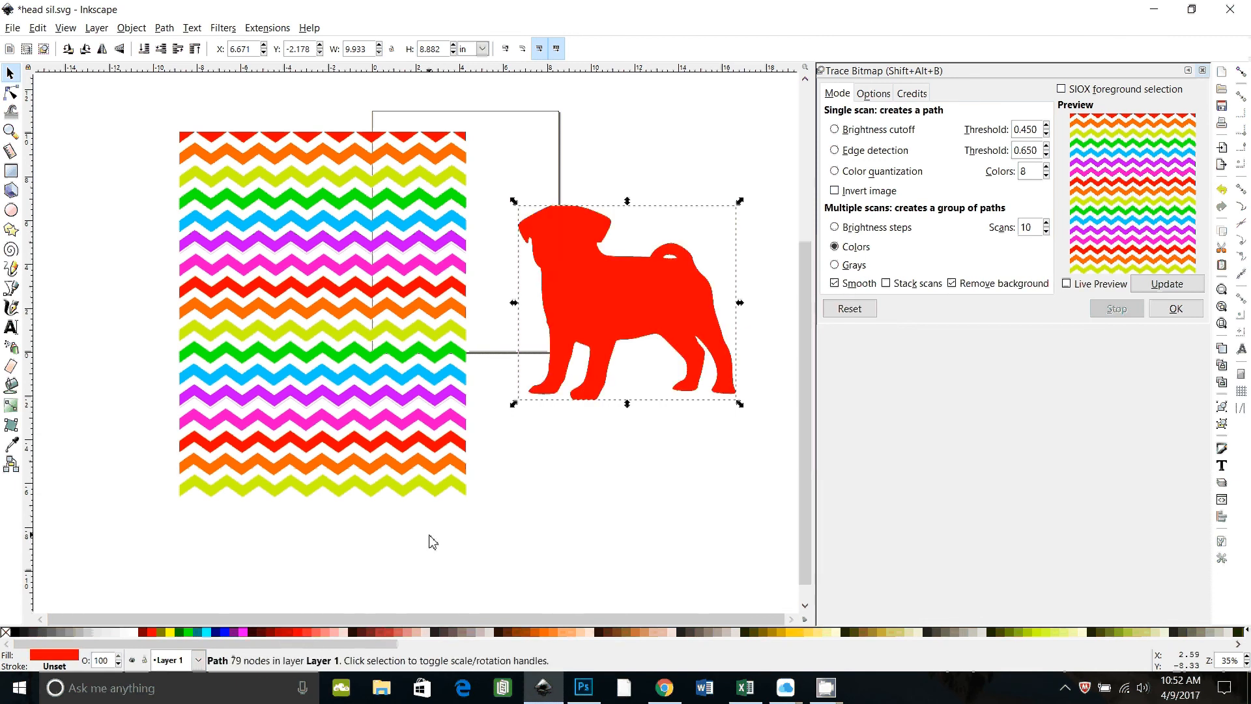
pyautogui.hotkey('ctrl', 'z')
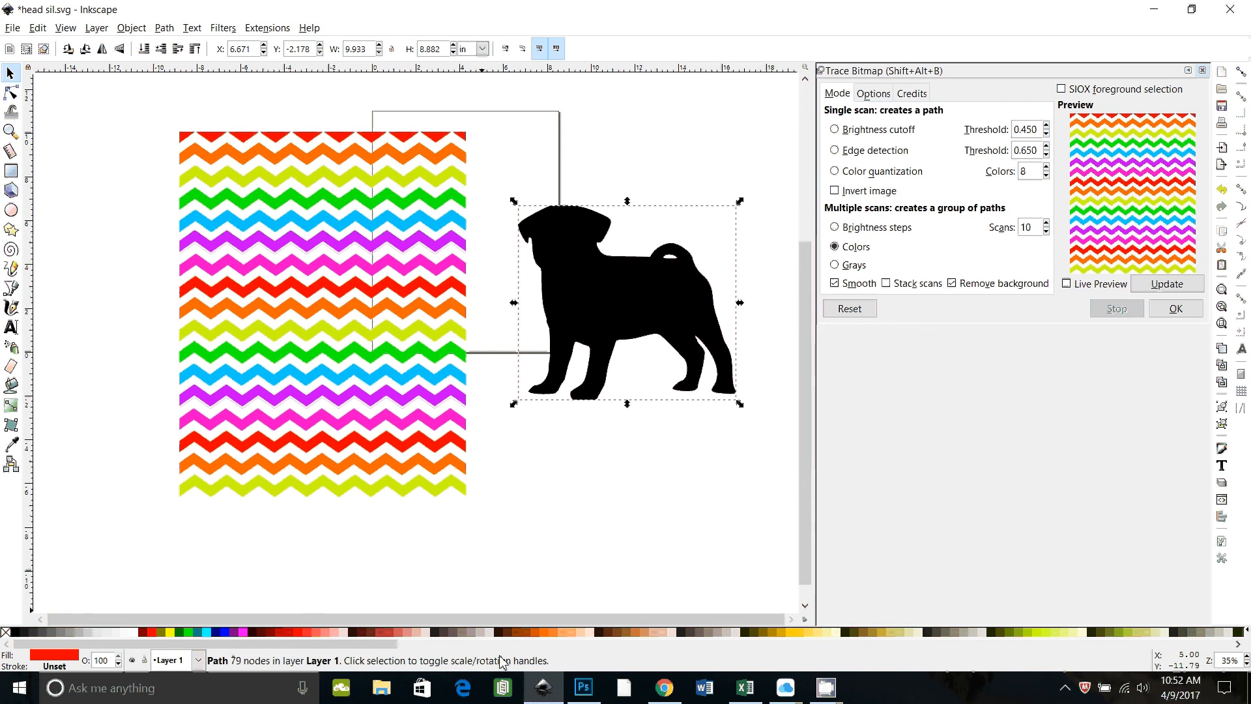
pyautogui.press('ctrl')
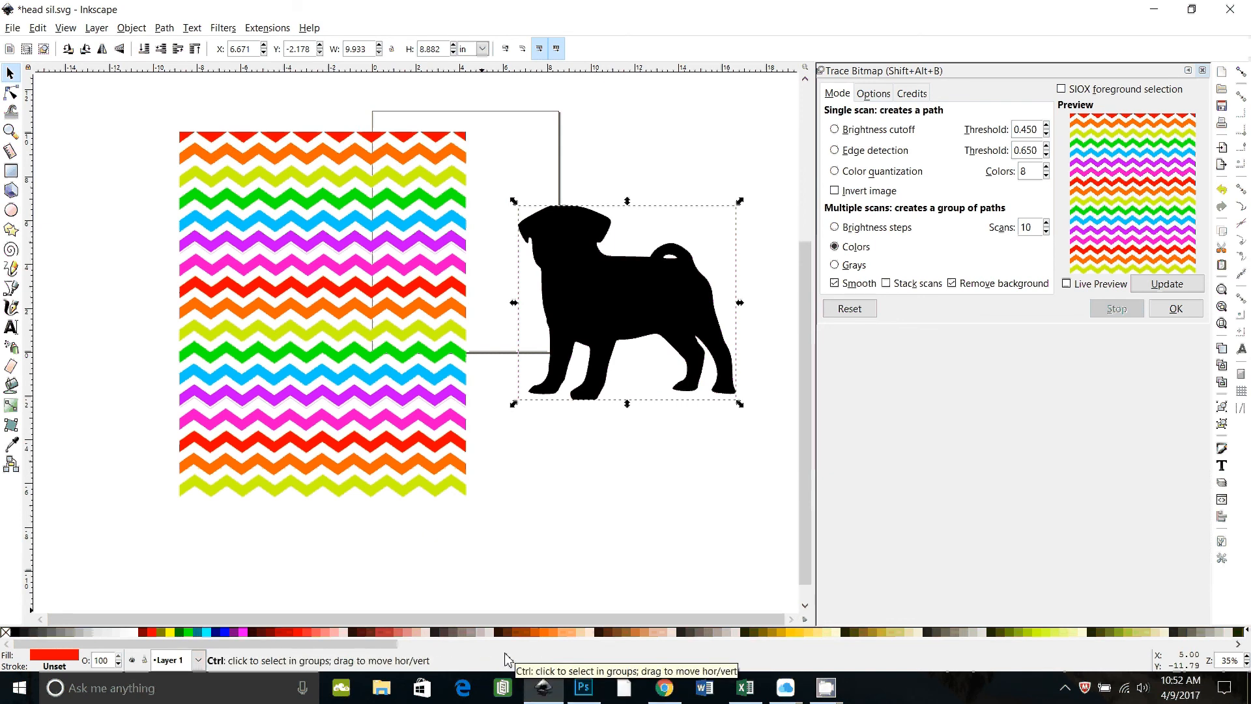
pyautogui.hotkey('ctrl', 'z')
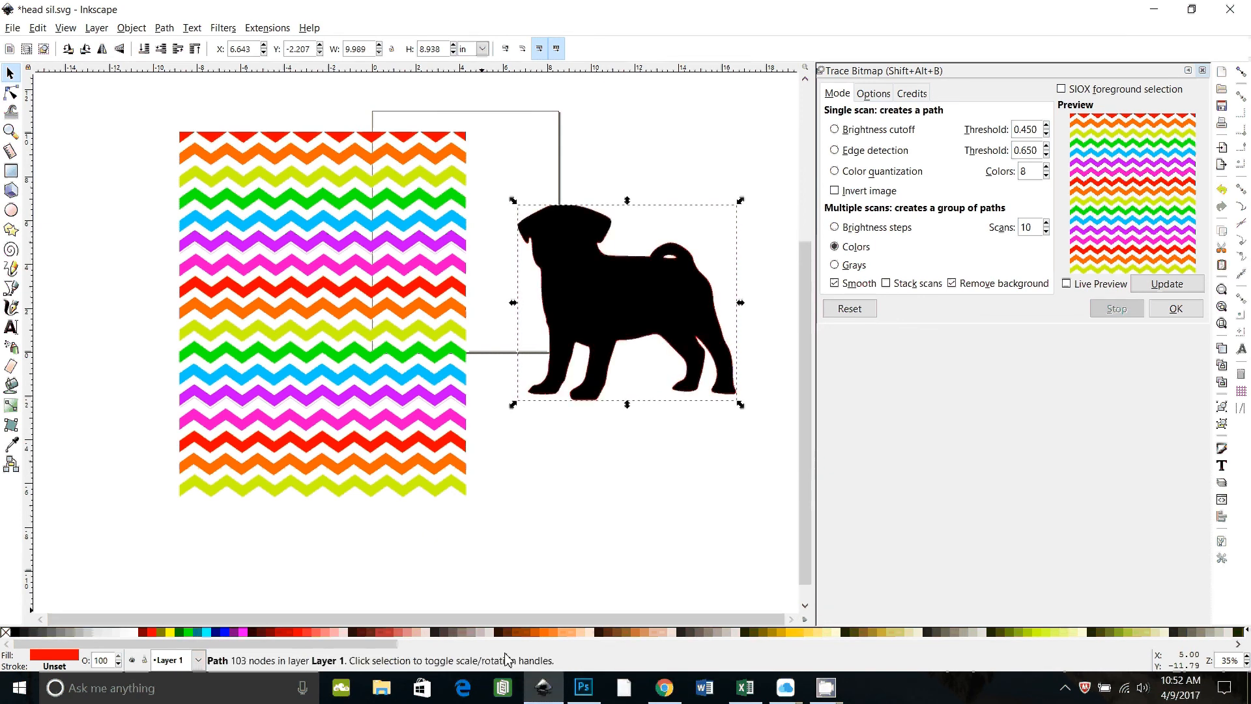
pyautogui.hotkey('ctrl', 'z')
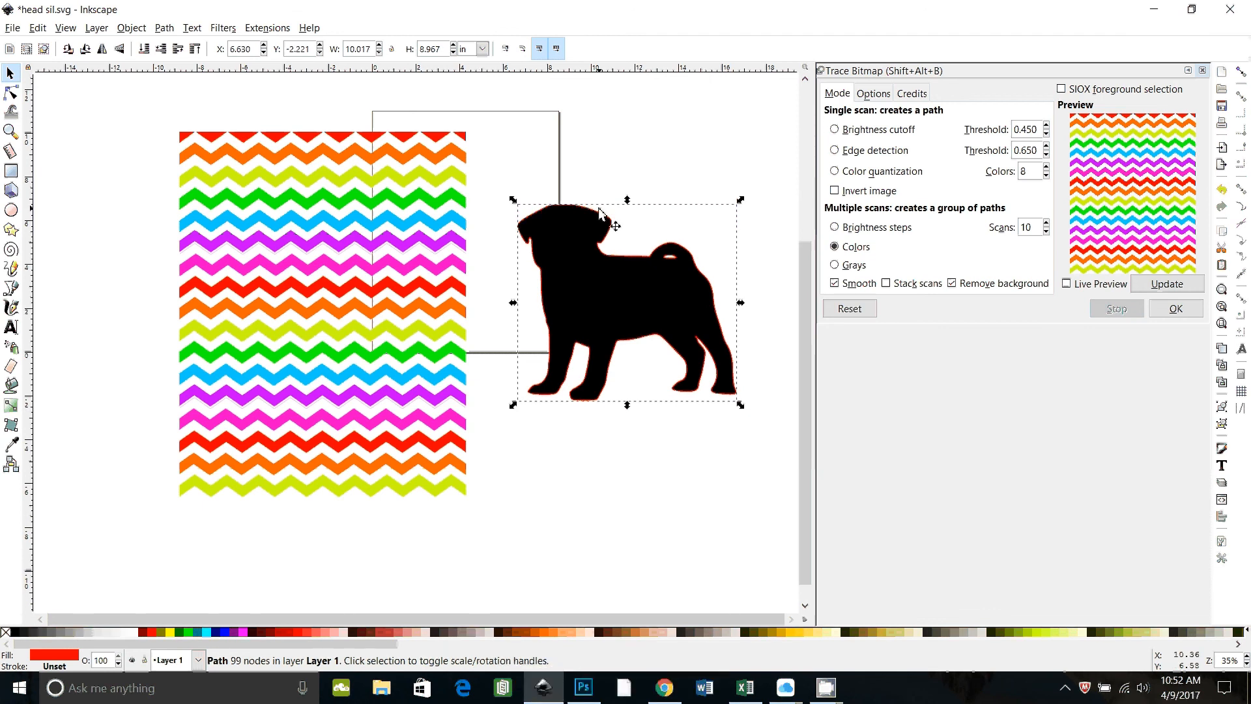
pyautogui.click(522, 171)
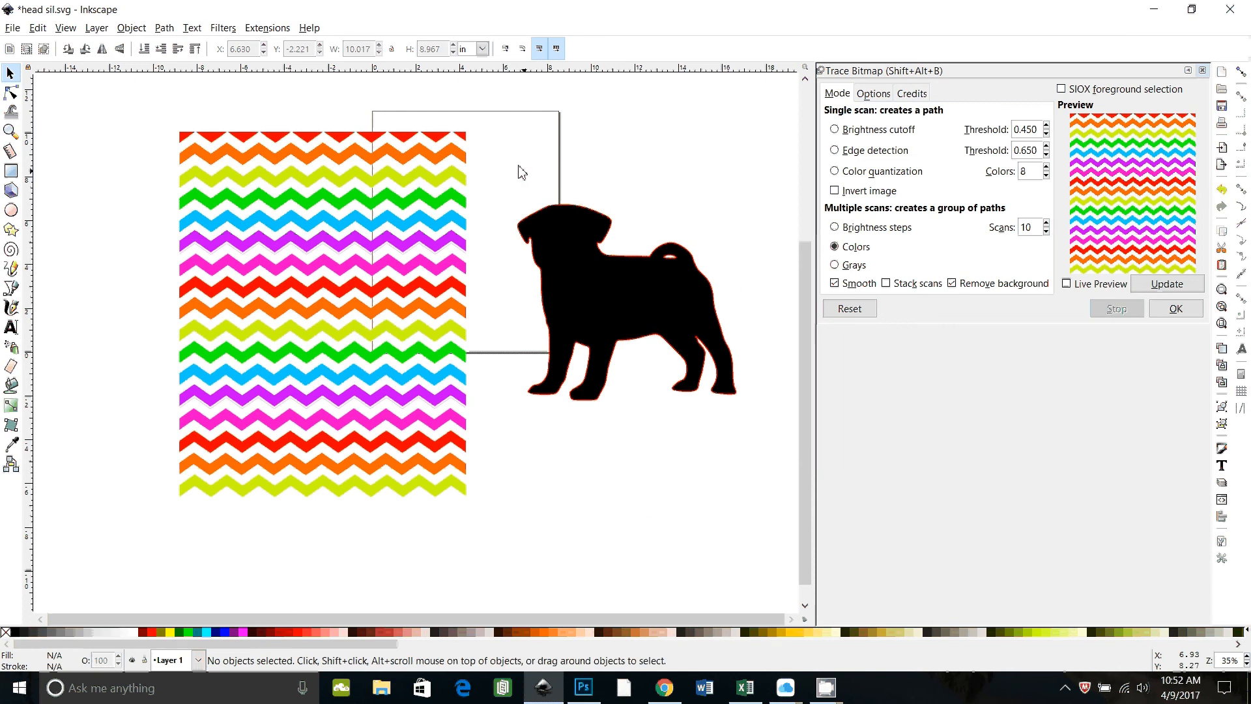
# - Subtract the black pug from the larger red copy with Difference, and undo the operation
pyautogui.moveTo(492, 148); pyautogui.dragTo(641, 533)
pyautogui.moveTo(726, 617); pyautogui.dragTo(266, 611)
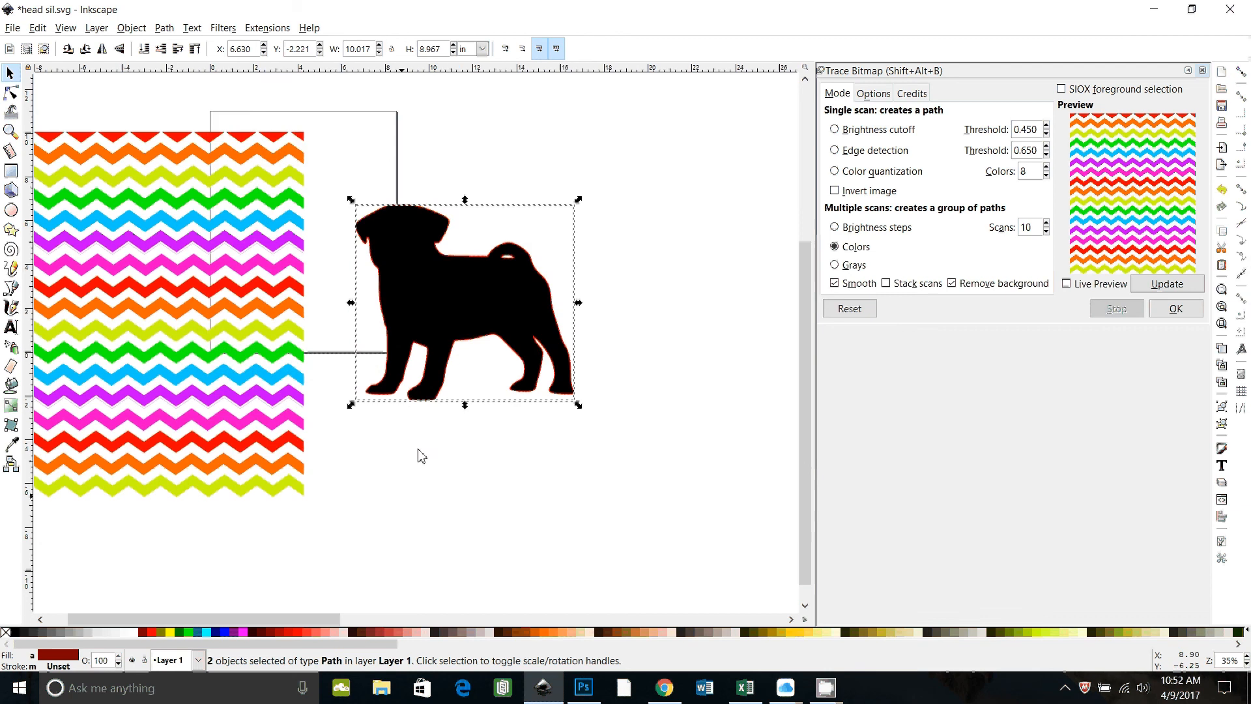
pyautogui.click(165, 28)
pyautogui.click(181, 62)
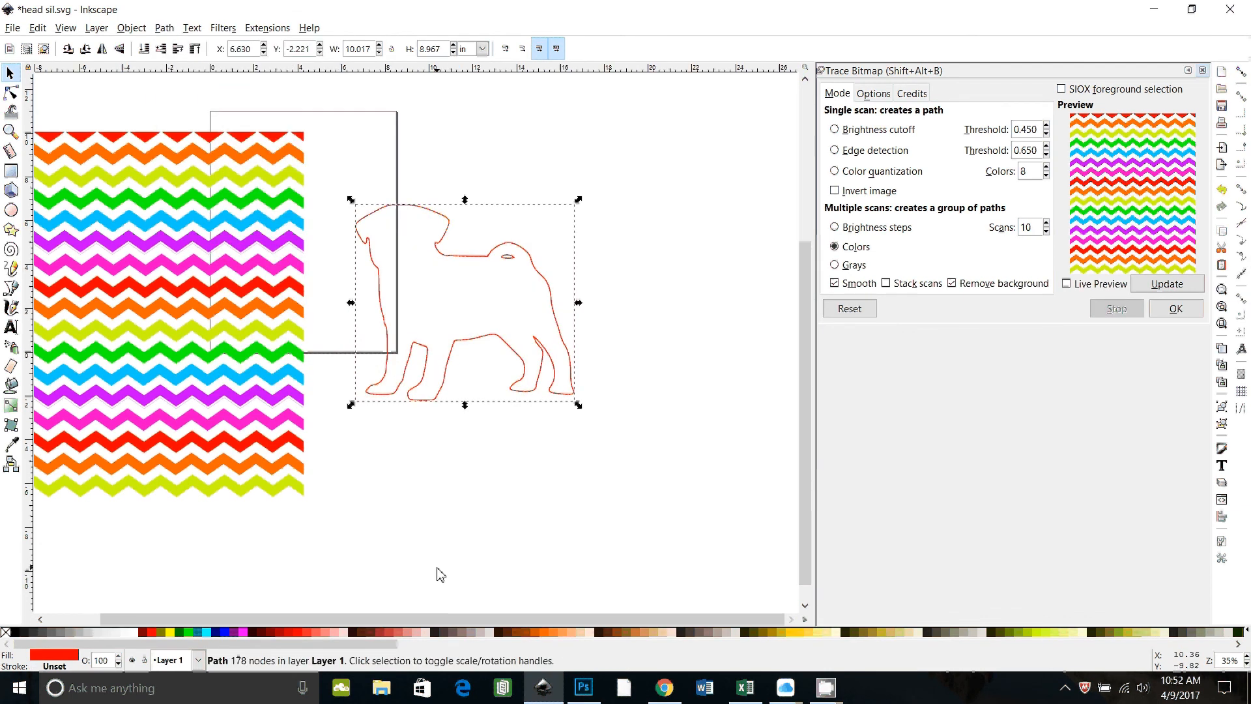
pyautogui.hotkey('ctrl', 'z')
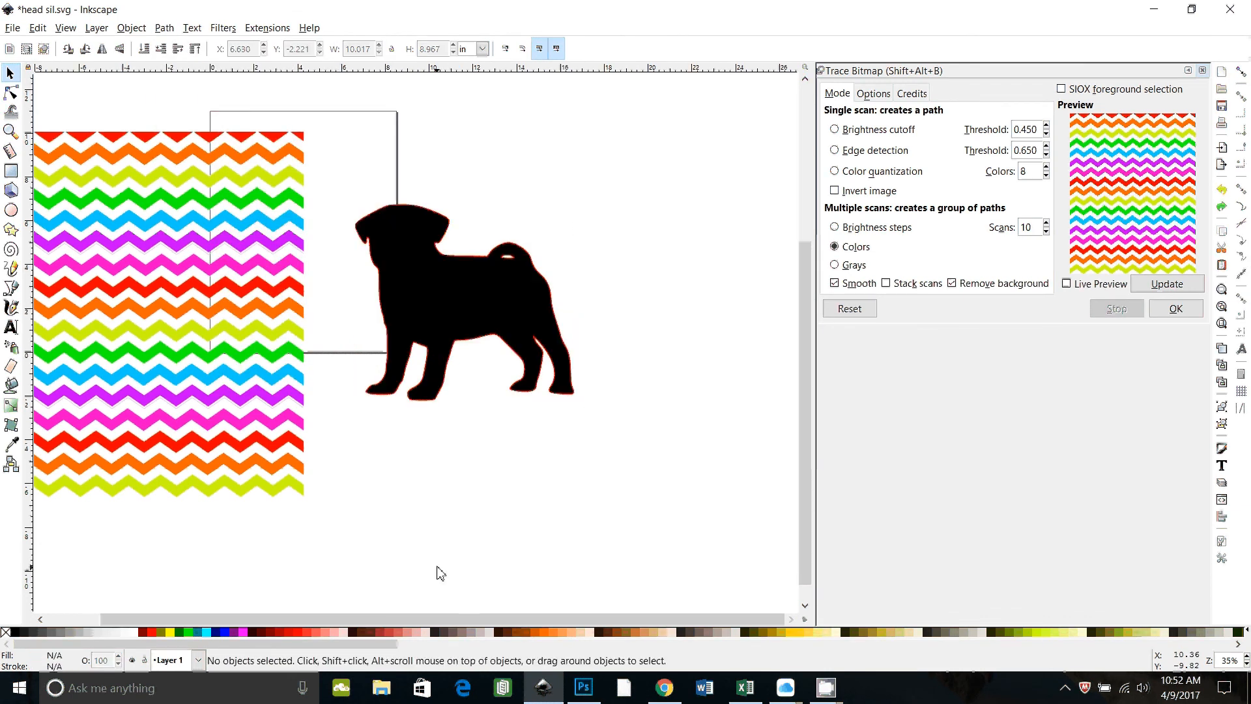
# - Duplicate the black pug and move the copy to the empty area below the bordered pug
pyautogui.click(469, 385)
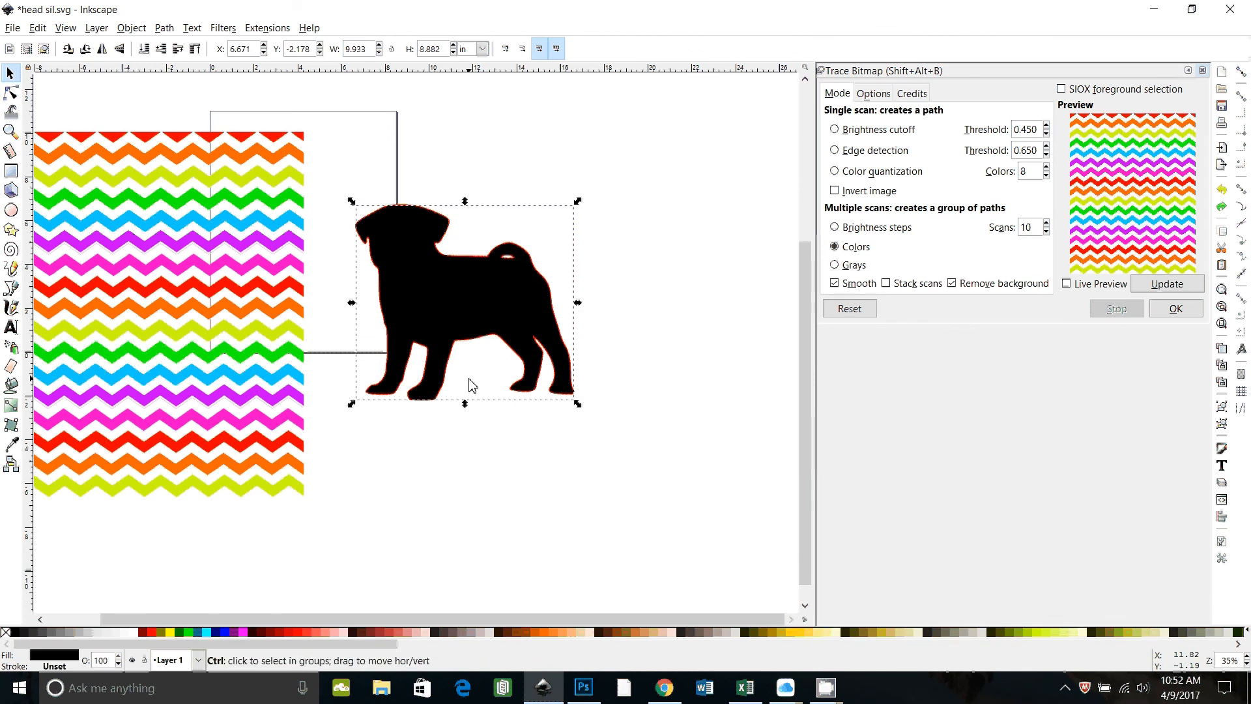
pyautogui.click(470, 384)
pyautogui.moveTo(468, 301); pyautogui.dragTo(487, 579)
pyautogui.click(593, 367)
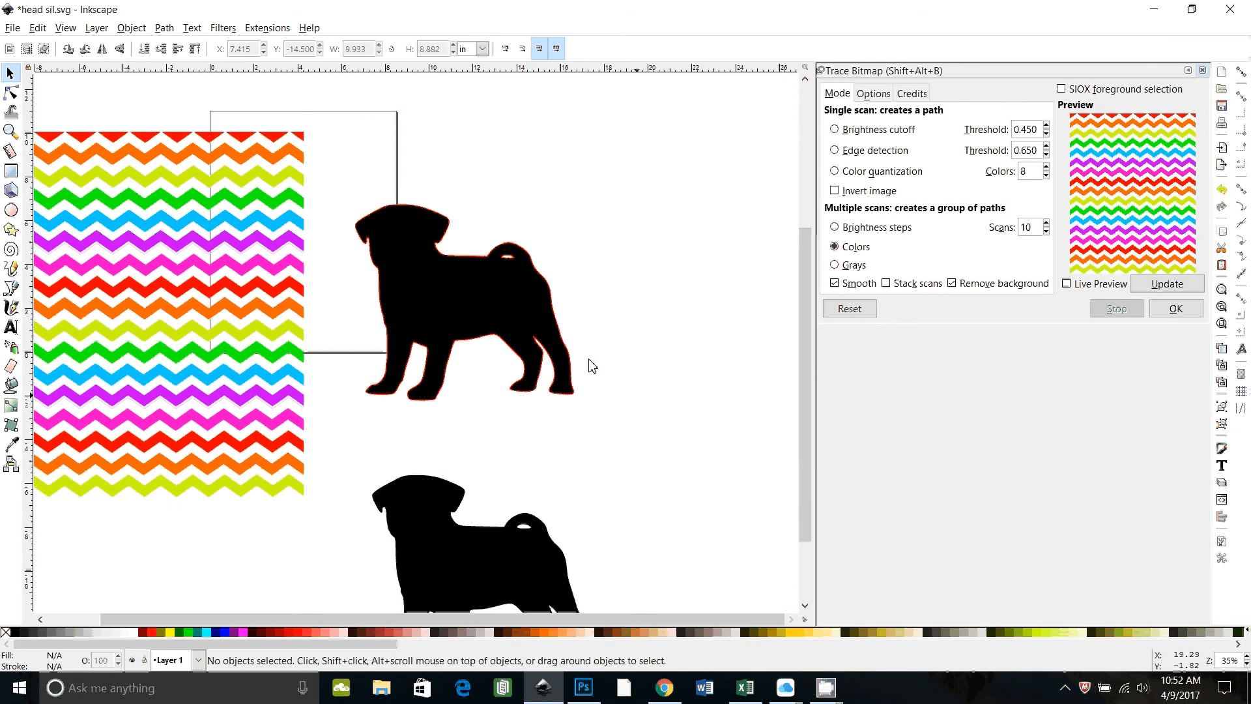
# - Cut the black pug out of the larger red copy with Difference to produce a thin pug outline
pyautogui.moveTo(331, 152); pyautogui.dragTo(582, 446)
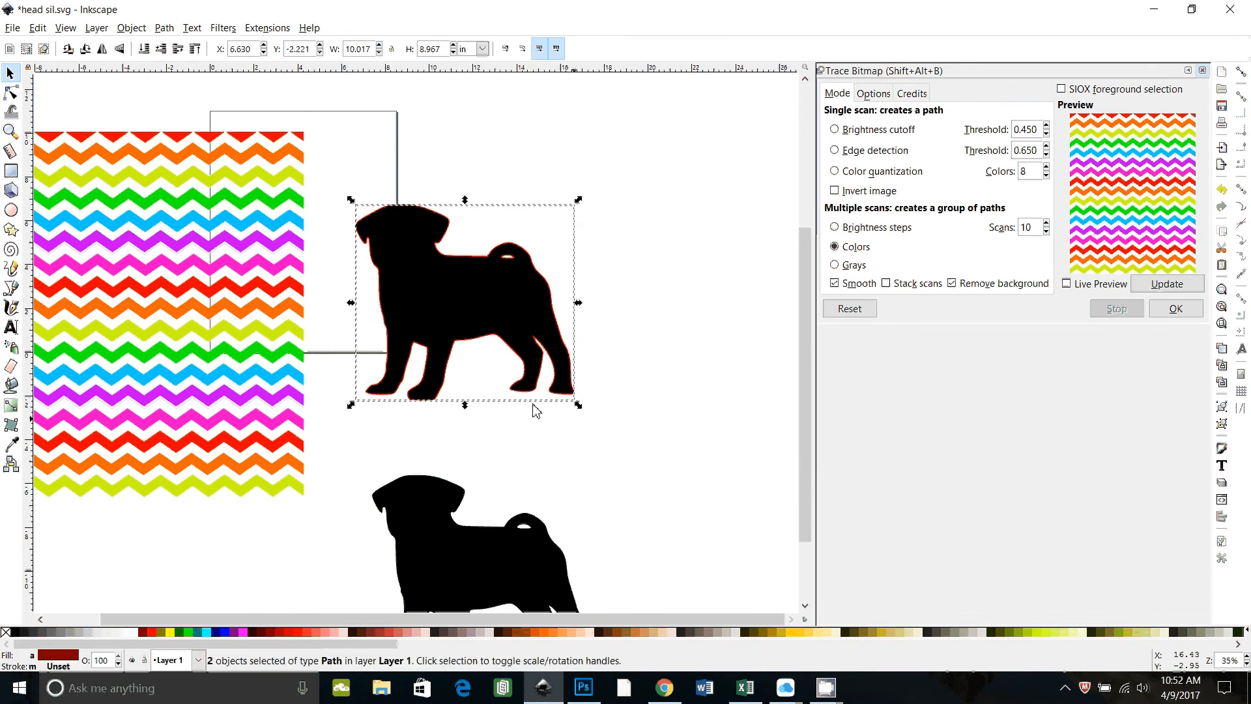
pyautogui.click(165, 27)
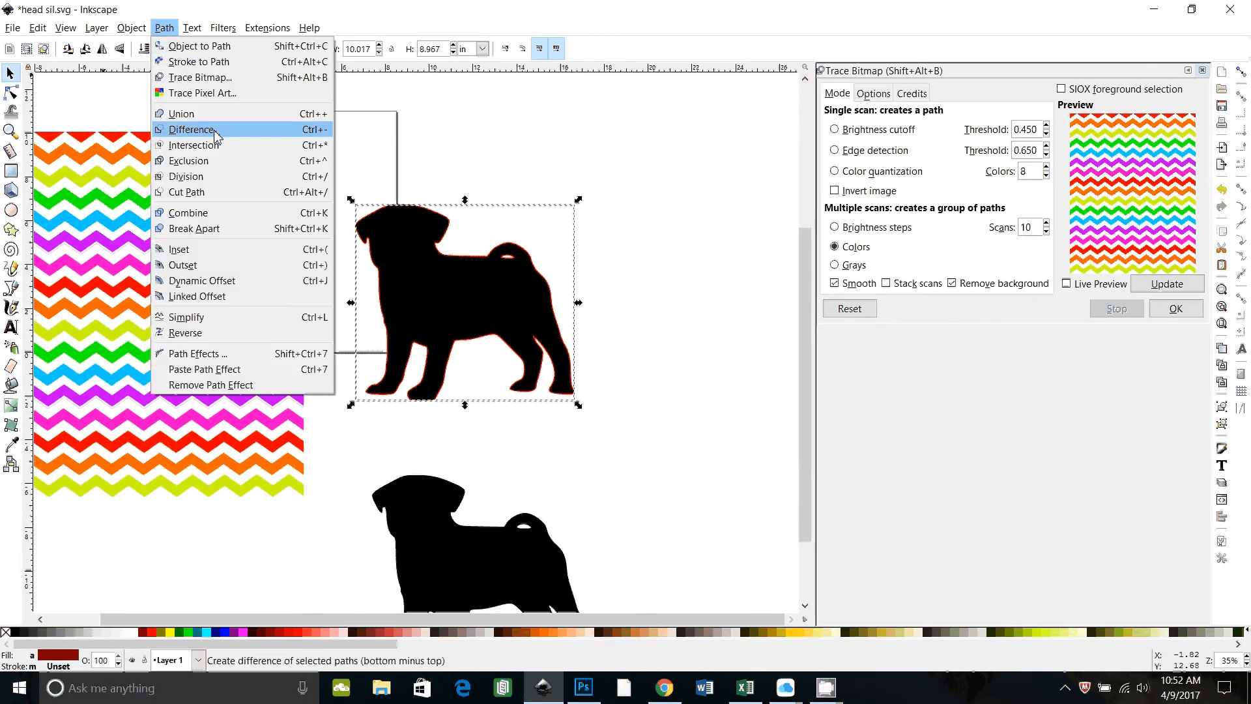
pyautogui.click(191, 127)
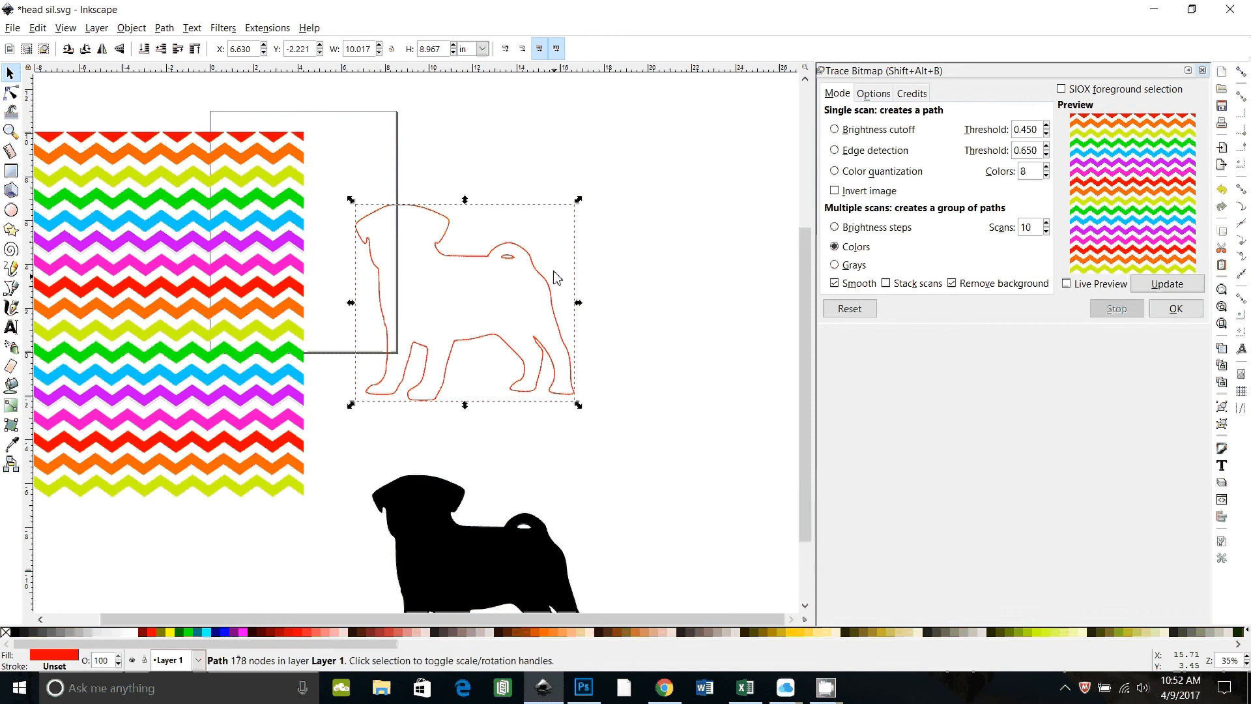
# - Move the remaining black pug over the upper part of the chevron pattern and fine-tune its position
pyautogui.click(515, 518)
pyautogui.hscroll(-10, 652, 535)
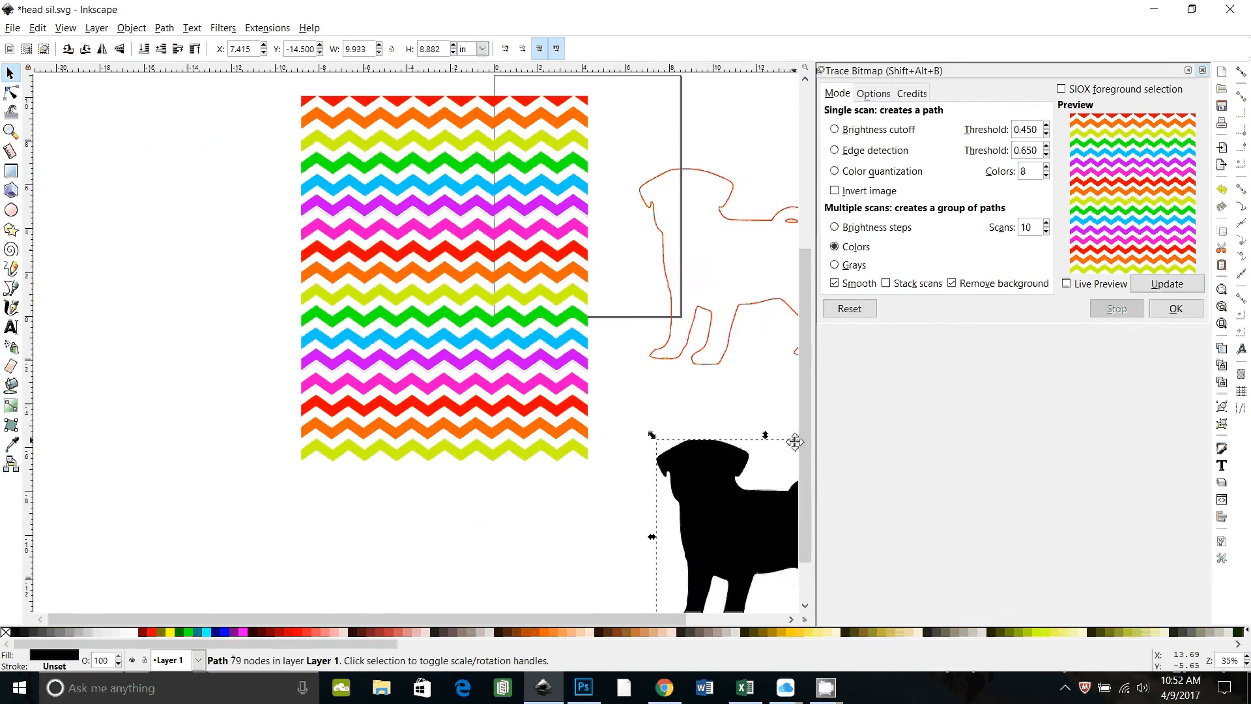
pyautogui.moveTo(710, 565); pyautogui.dragTo(380, 250)
pyautogui.scroll(2, 447, 507)
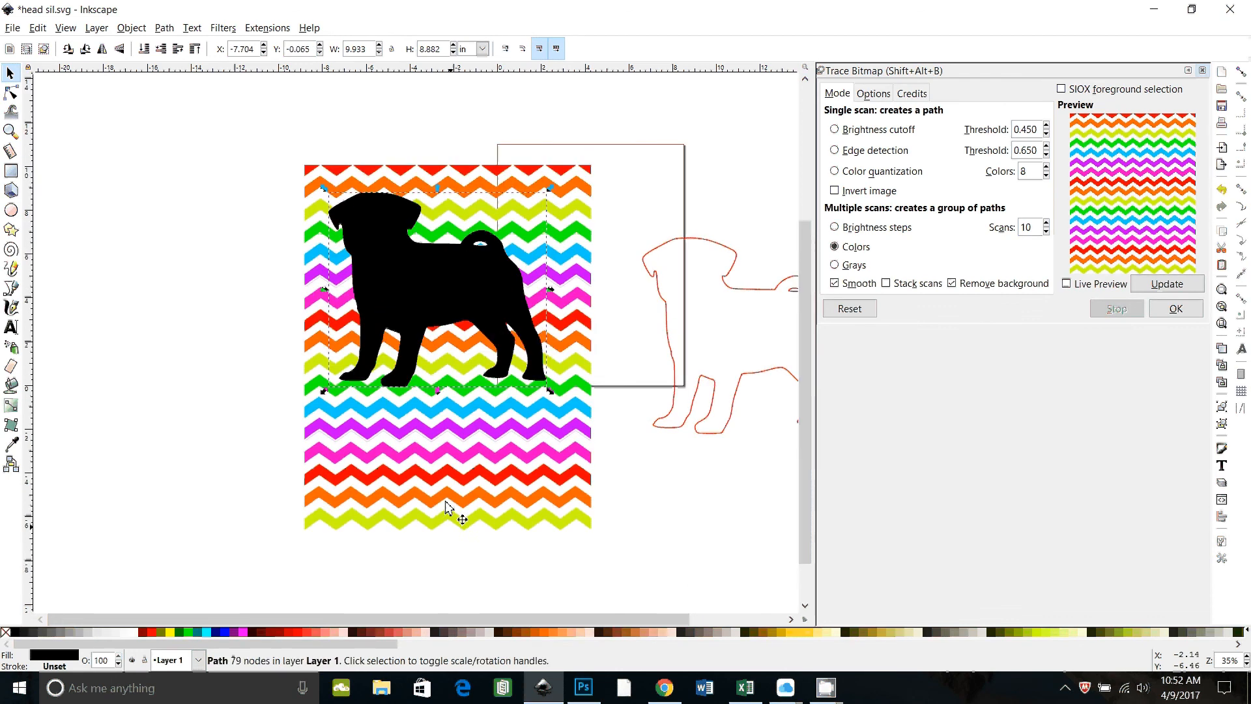
pyautogui.moveTo(460, 295); pyautogui.dragTo(466, 292)
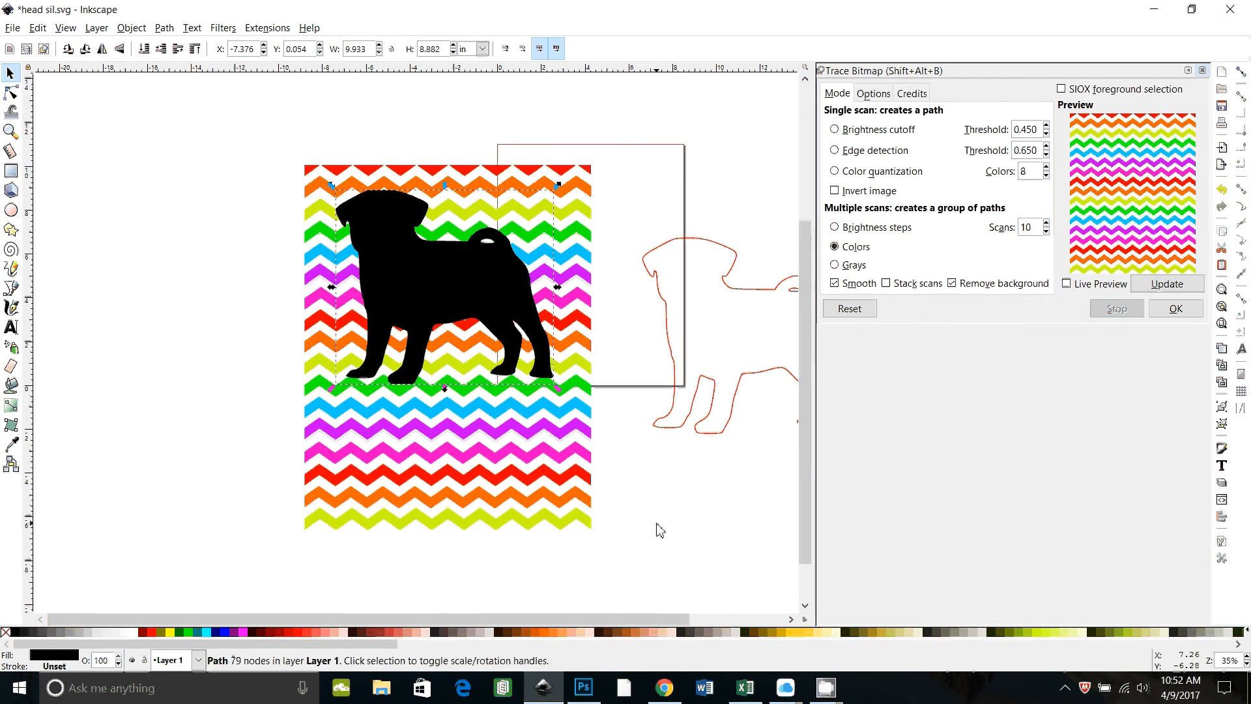
pyautogui.scroll(1, 424, 327)
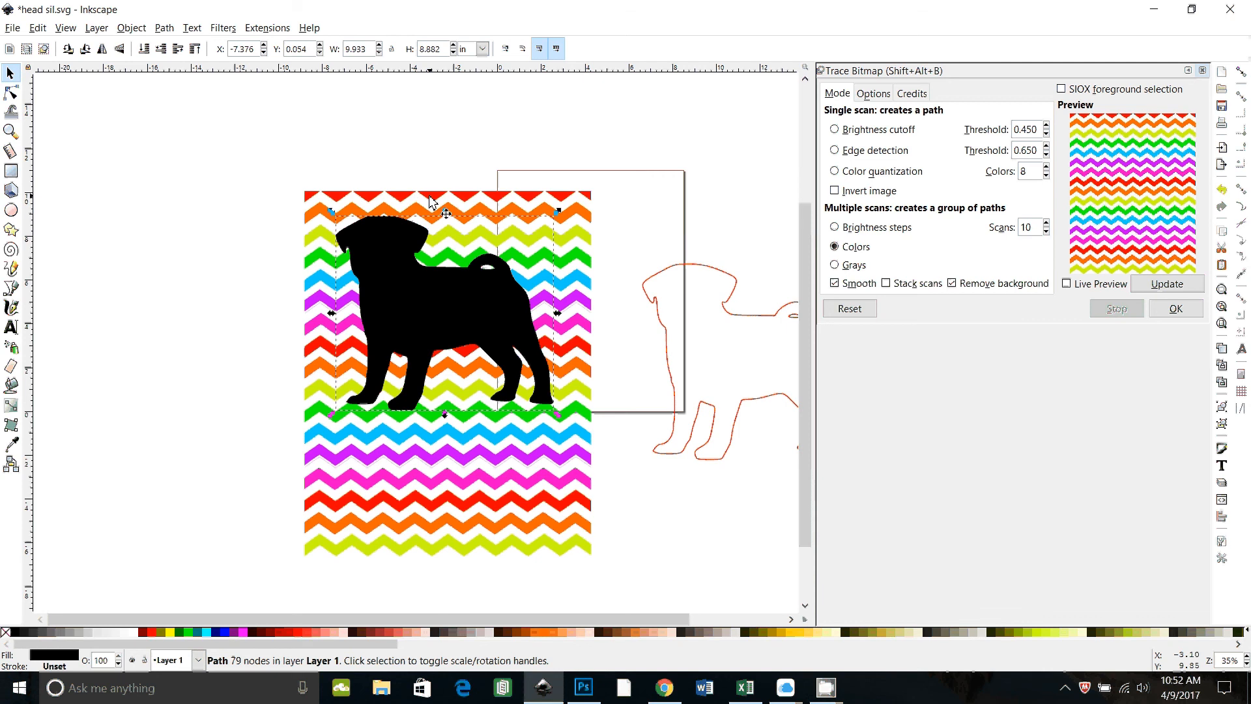
# - Duplicate the black pug in place over the pattern, test the copy by moving it aside, and undo that move
pyautogui.click(417, 257)
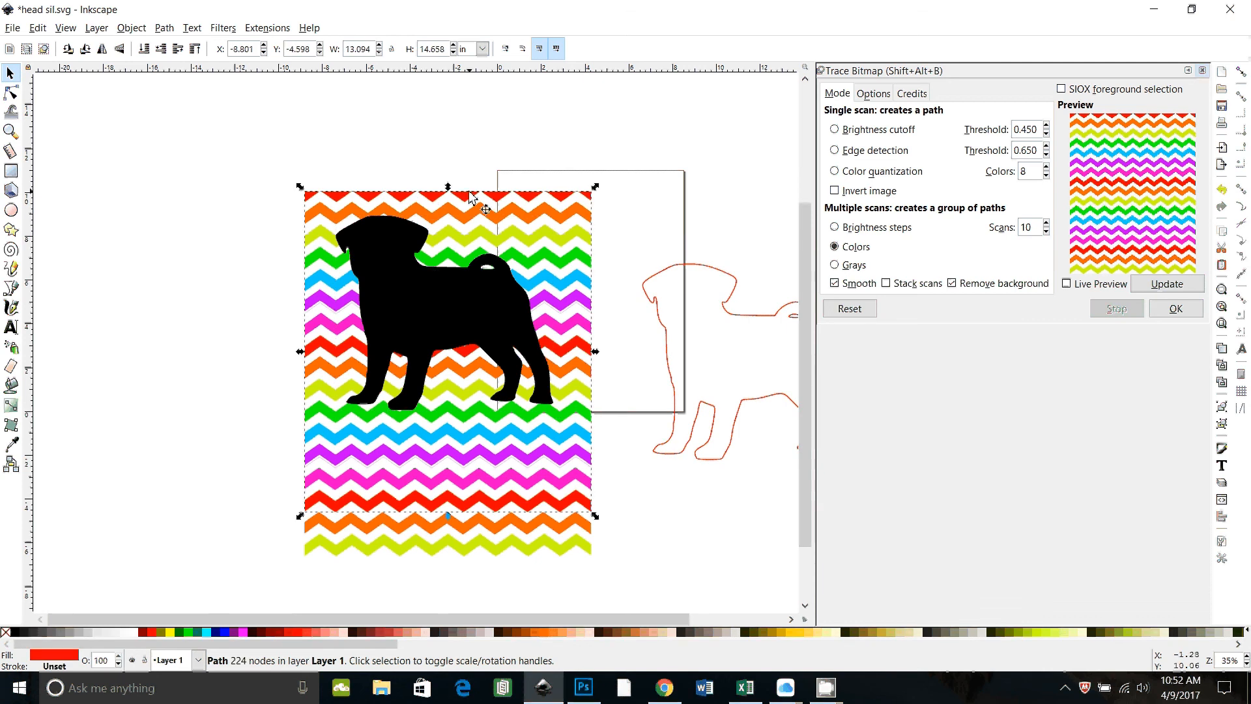
pyautogui.click(424, 296)
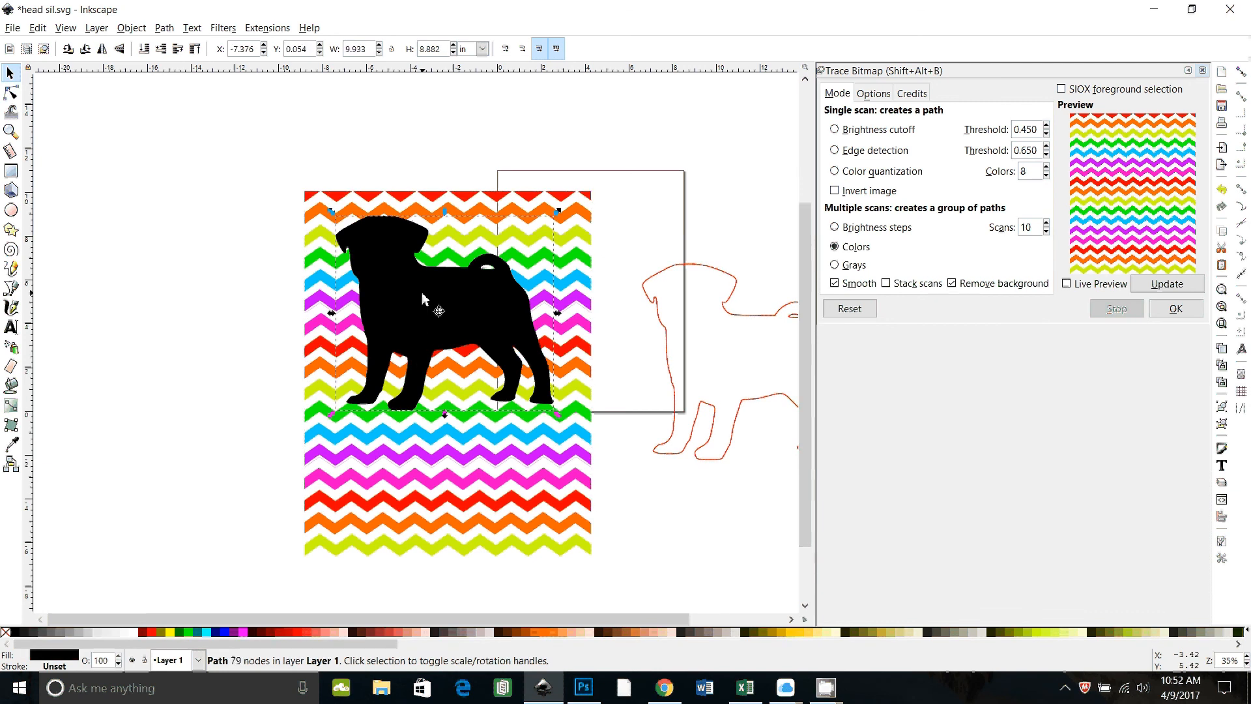
pyautogui.press('ctrl')
pyautogui.press('ctrl')
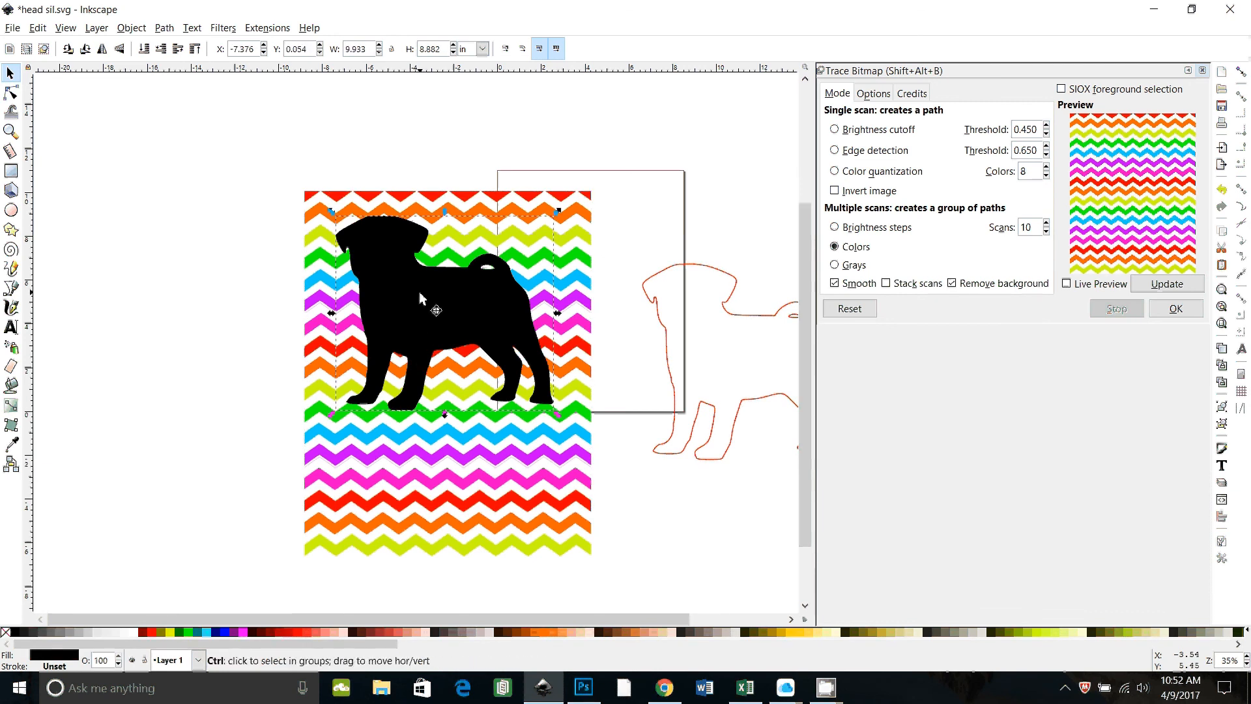
pyautogui.hotkey('ctrl', 'd')
pyautogui.moveTo(412, 301); pyautogui.dragTo(240, 367)
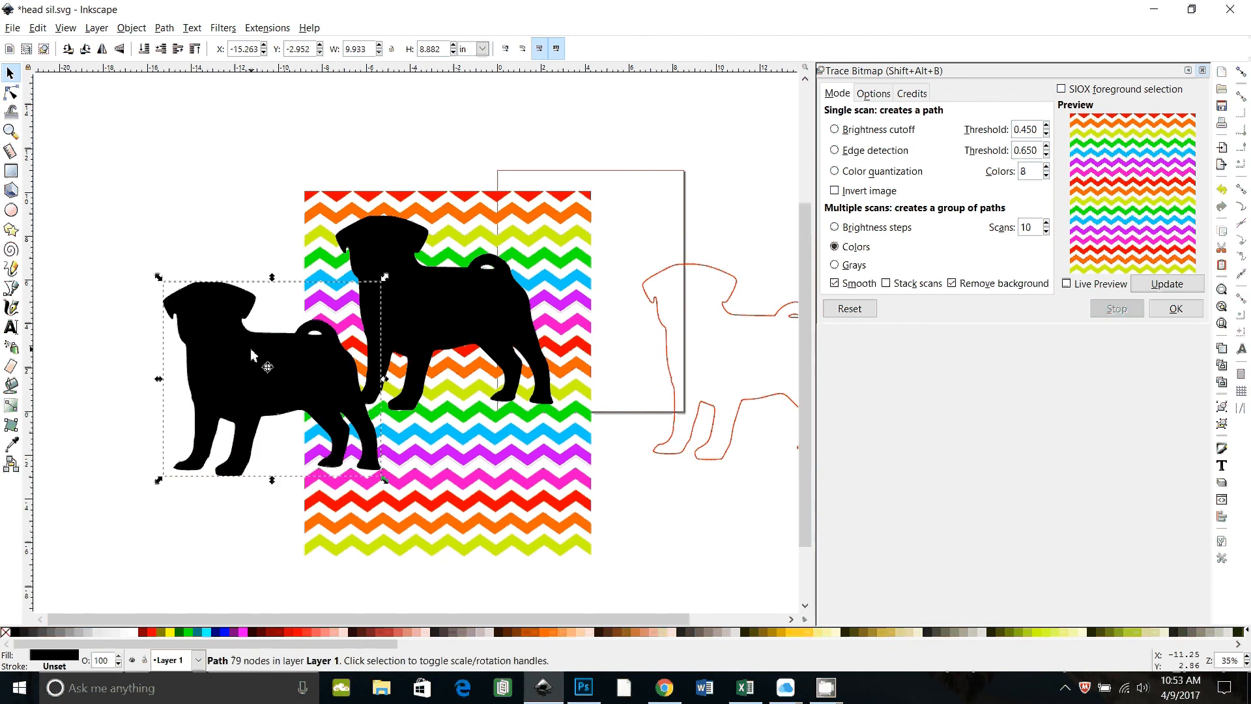
pyautogui.hotkey('ctrl', 'z')
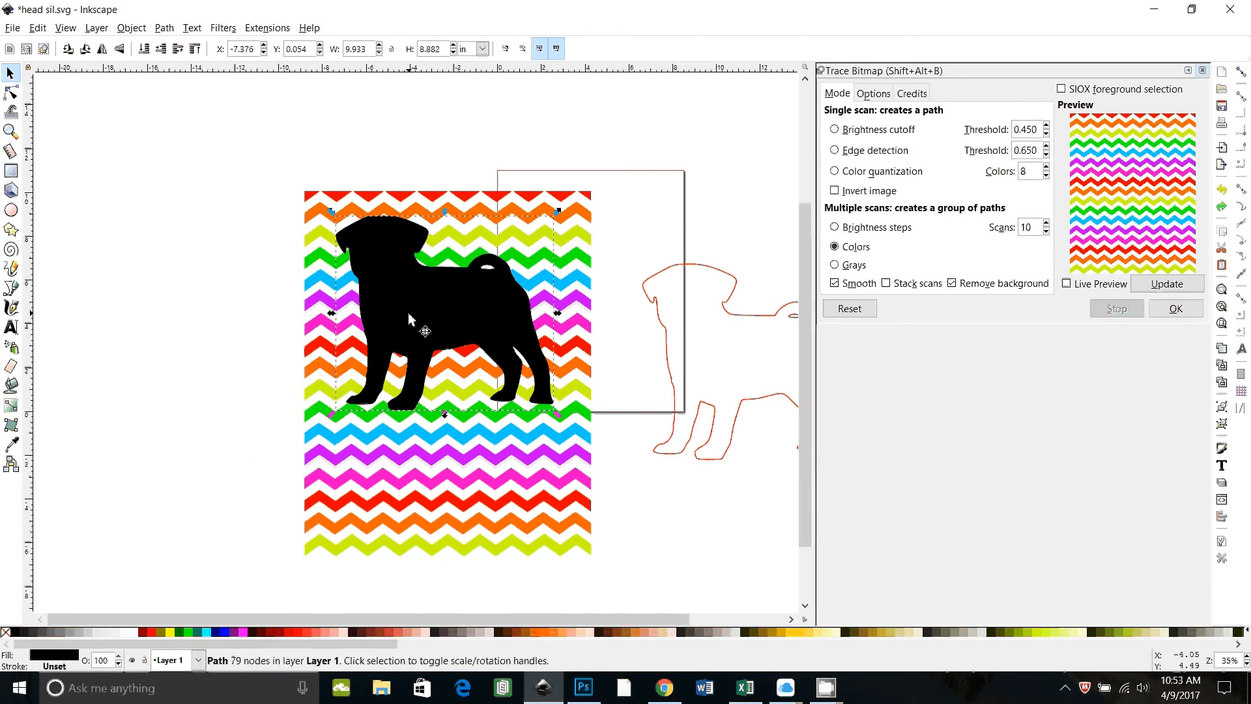
# - Intersect the top pug copy with the red stripe path and move the spare pug off the pattern to its left
pyautogui.press('shift')
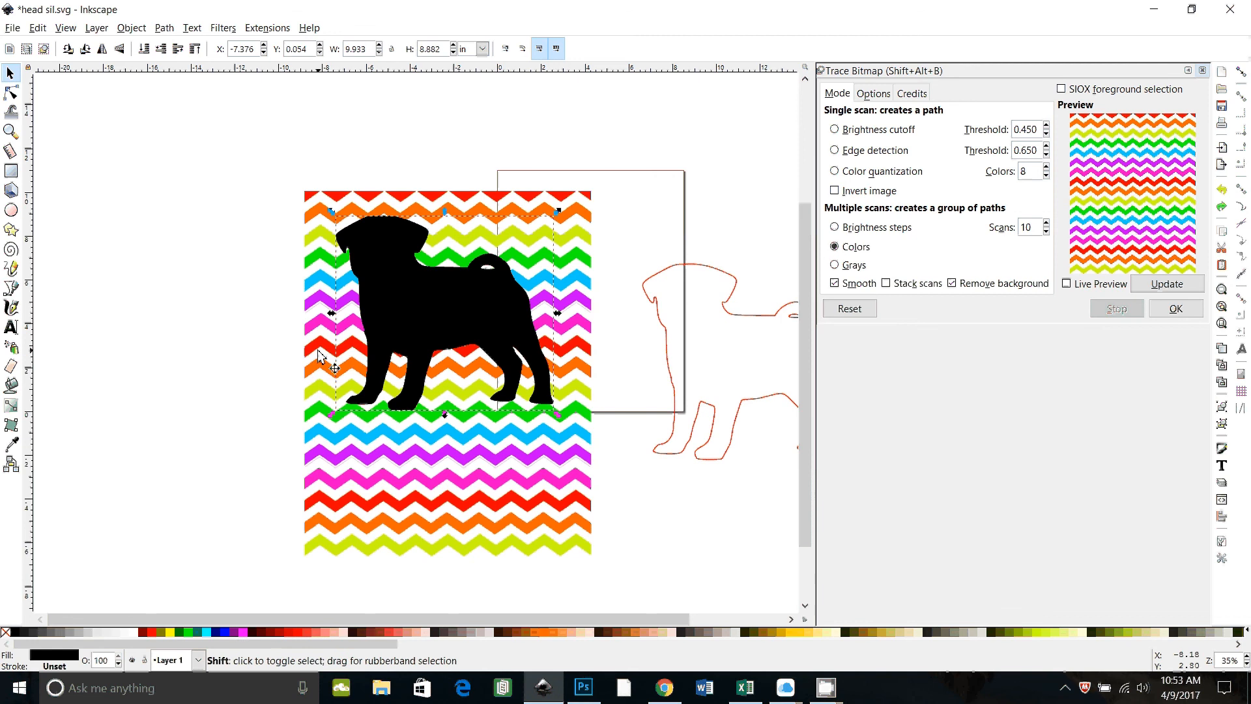
pyautogui.keyDown('shift'); pyautogui.click(319, 355); pyautogui.keyUp('shift')
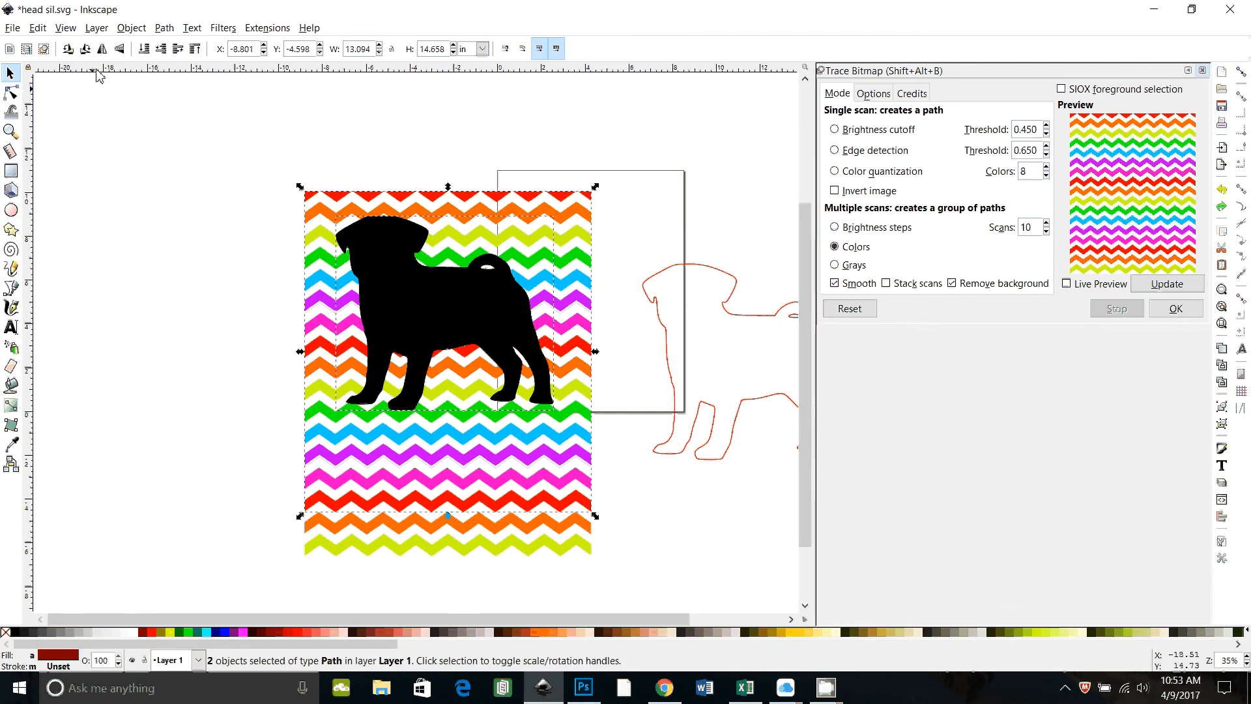
pyautogui.click(164, 28)
pyautogui.click(182, 150)
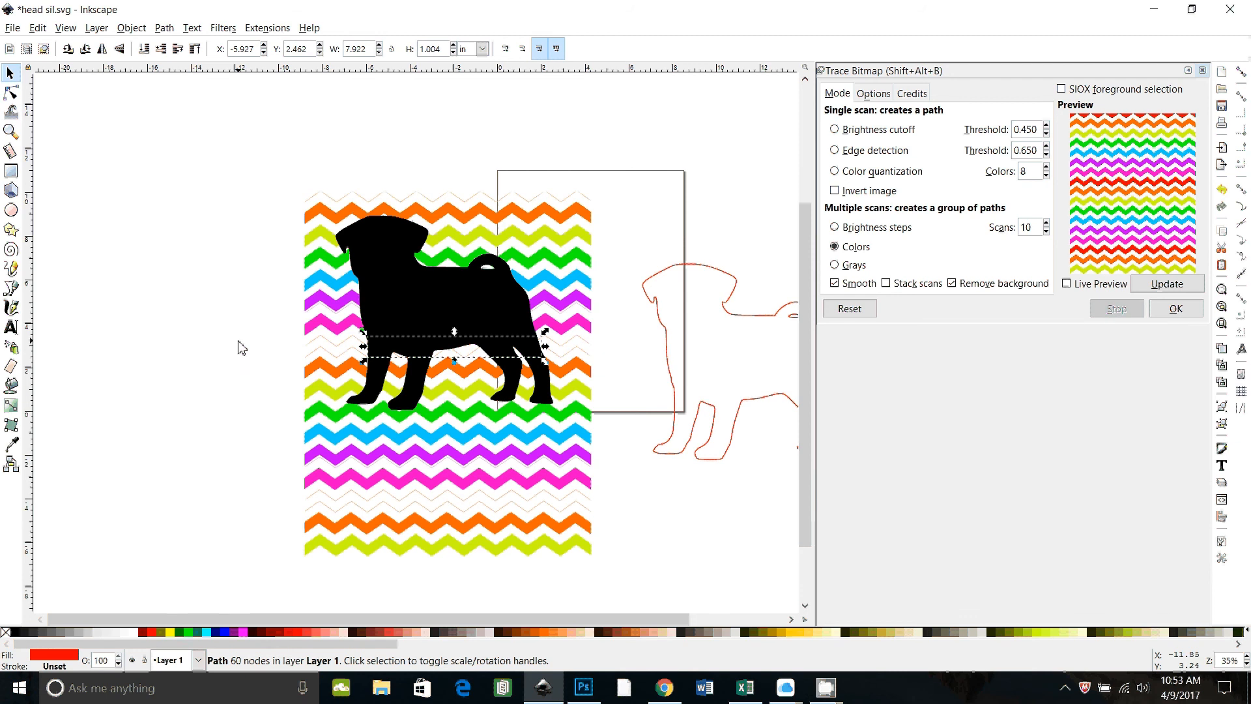
pyautogui.moveTo(394, 332); pyautogui.dragTo(133, 328)
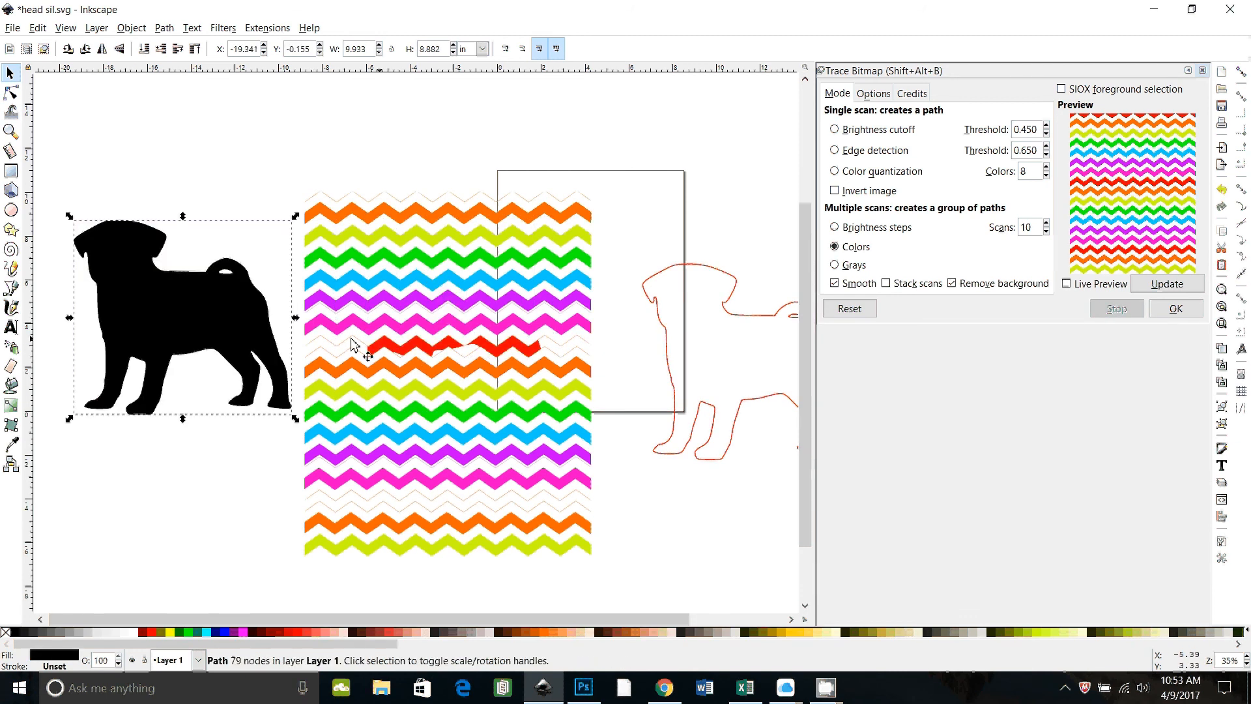
# - Undo the spare pug's last move, duplicate the pug in place, and intersect the copy with the orange stripe path
pyautogui.press('ctrl')
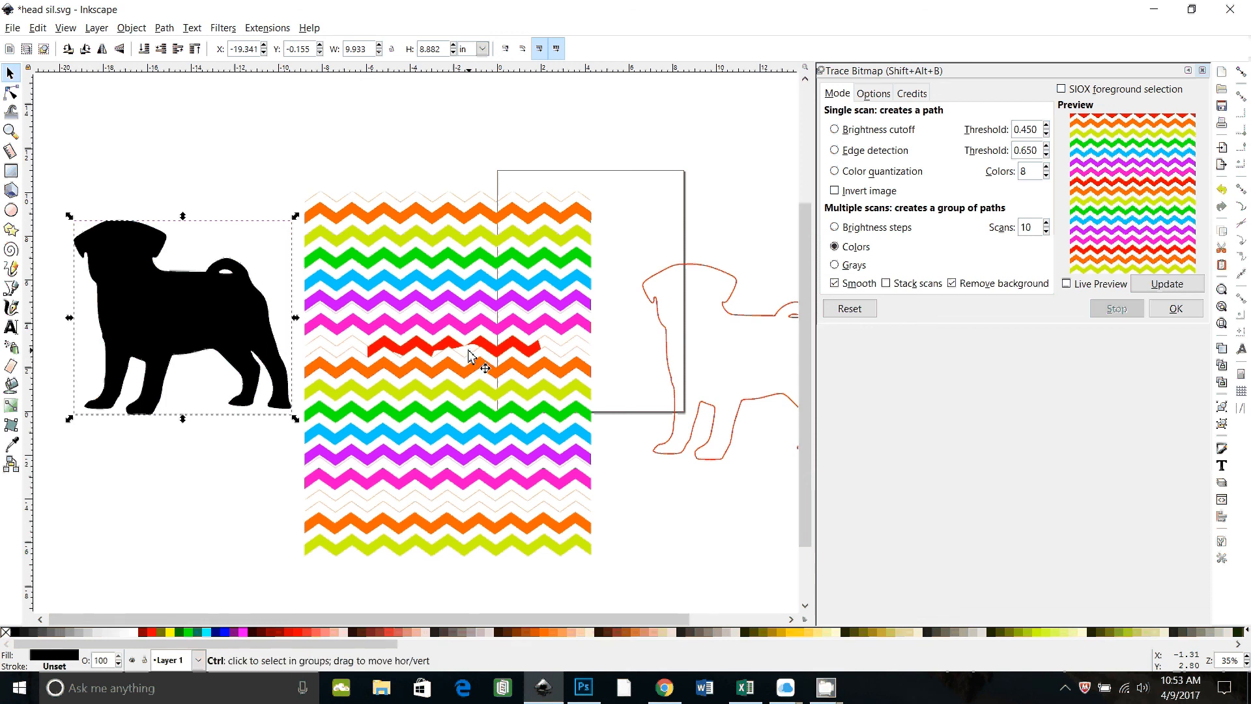
pyautogui.hotkey('ctrl', 'z')
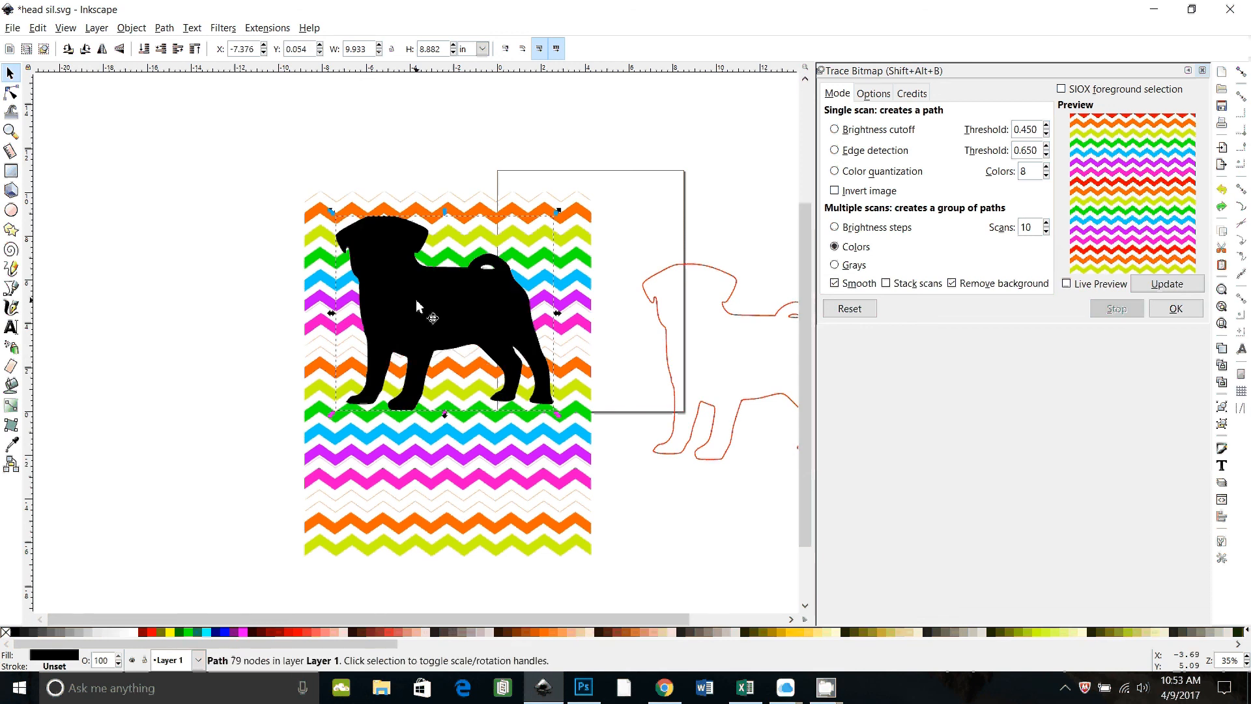
pyautogui.press('ctrl')
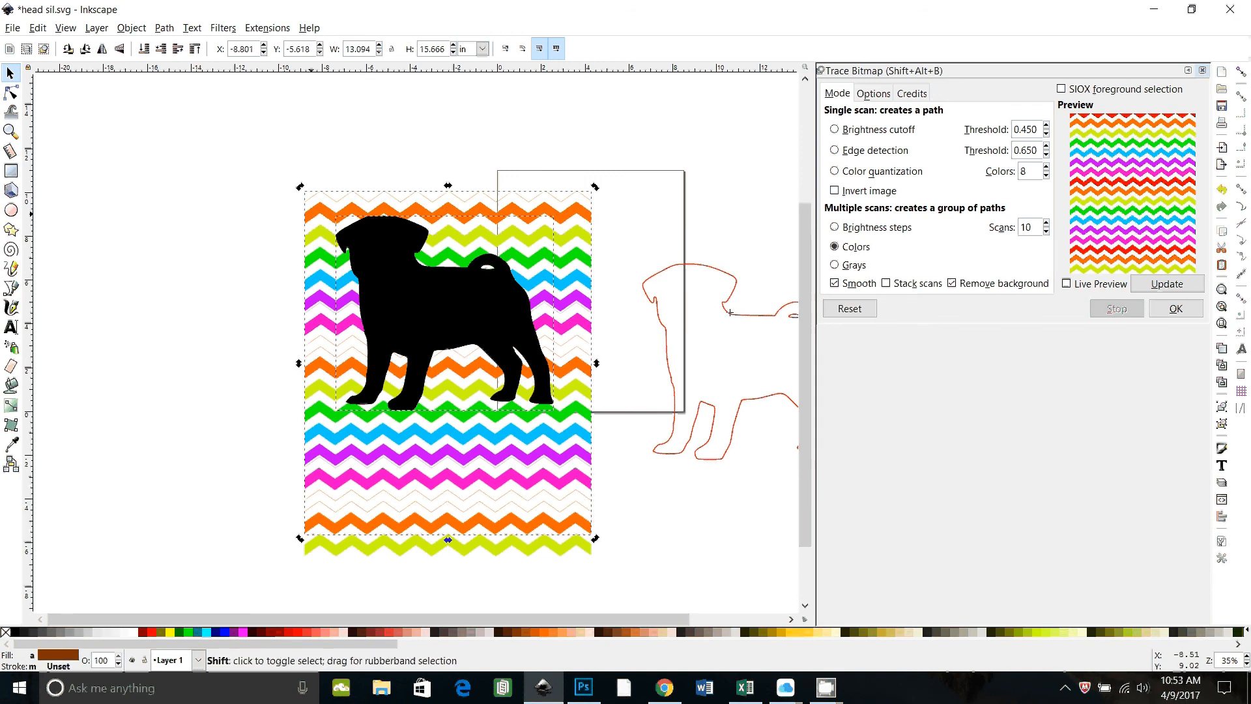
pyautogui.keyDown('shift'); pyautogui.click(319, 216); pyautogui.keyUp('shift')
pyautogui.click(172, 29)
pyautogui.click(189, 164)
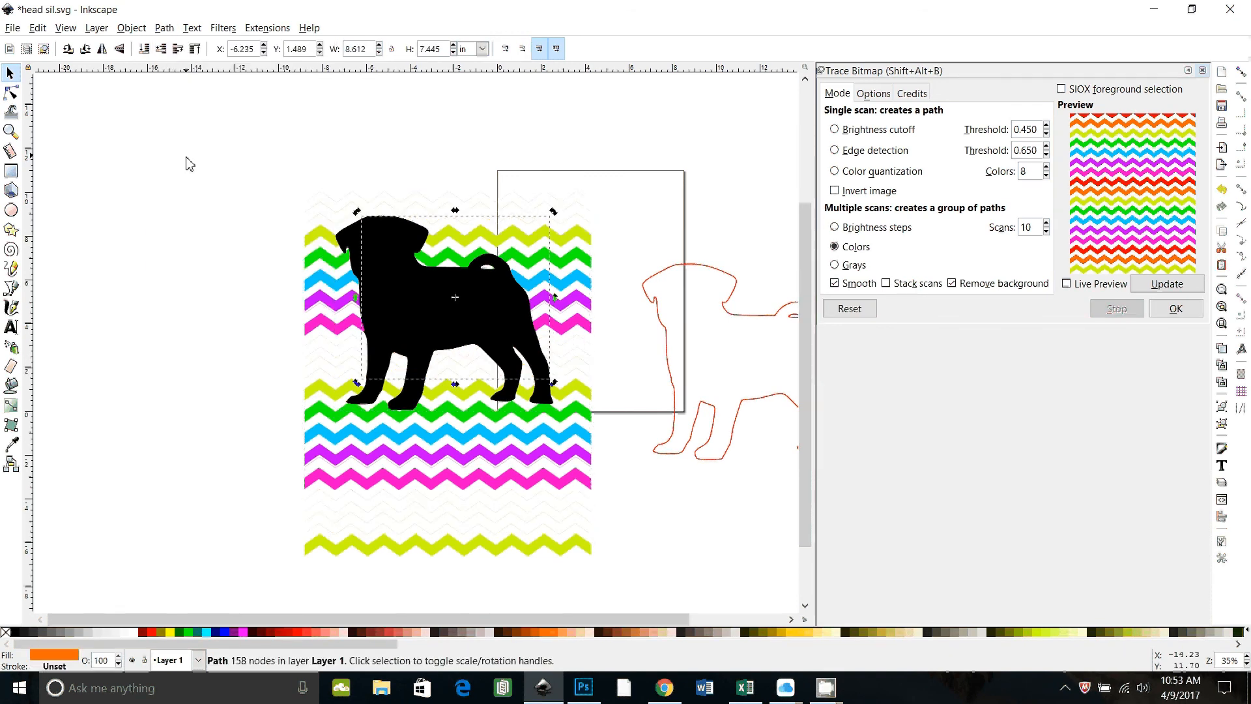
pyautogui.click(179, 289)
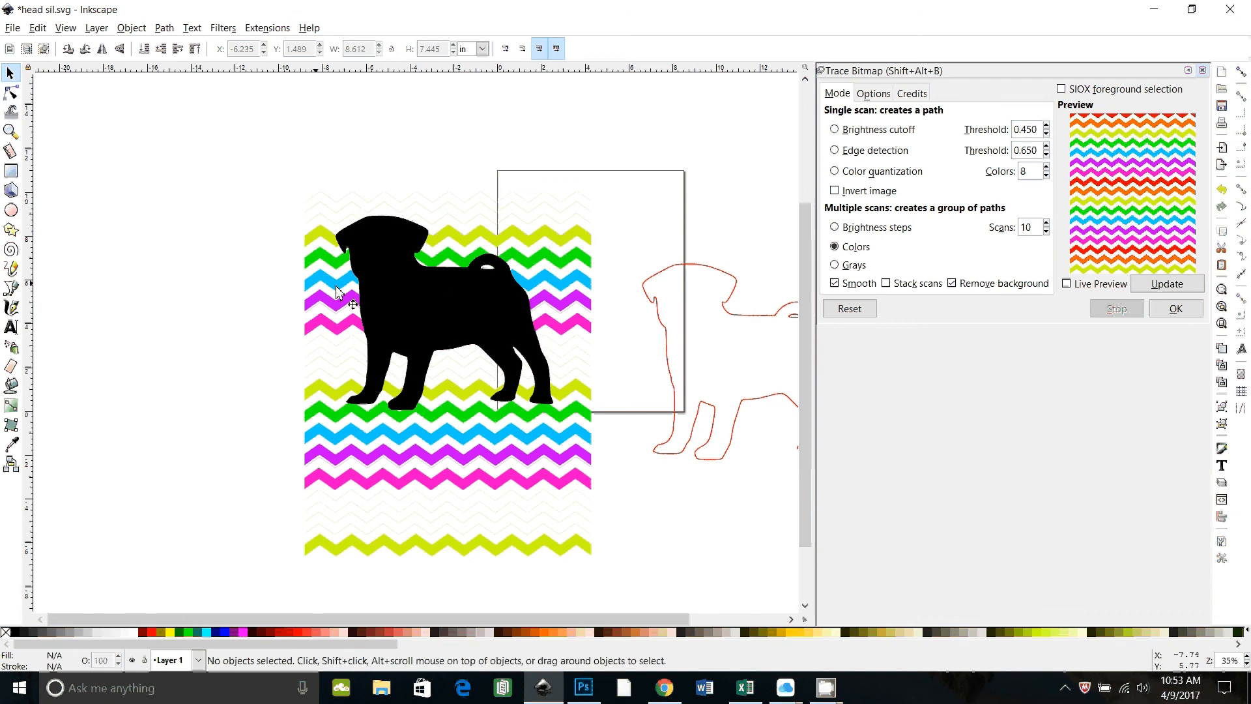
# - Duplicate the black pug in place and intersect the copy with the yellow-green stripe path
pyautogui.moveTo(336, 290); pyautogui.dragTo(386, 288)
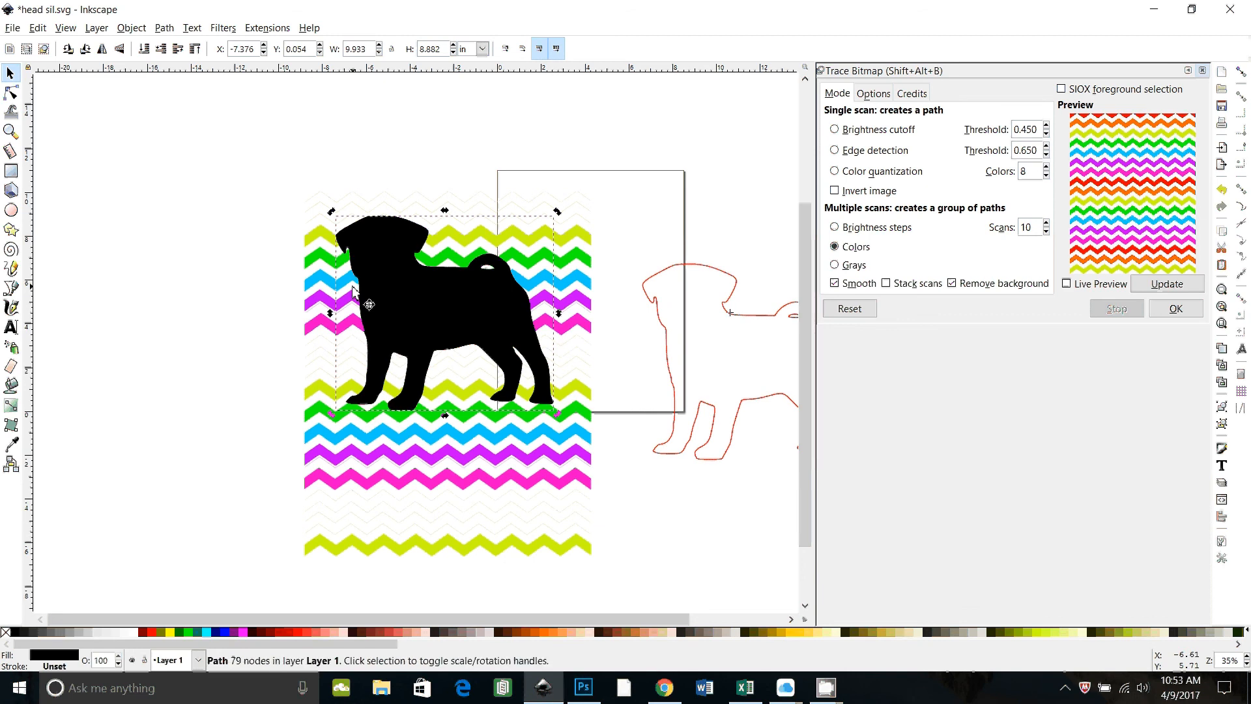
pyautogui.keyDown('shift'); pyautogui.click(310, 245); pyautogui.keyUp('shift')
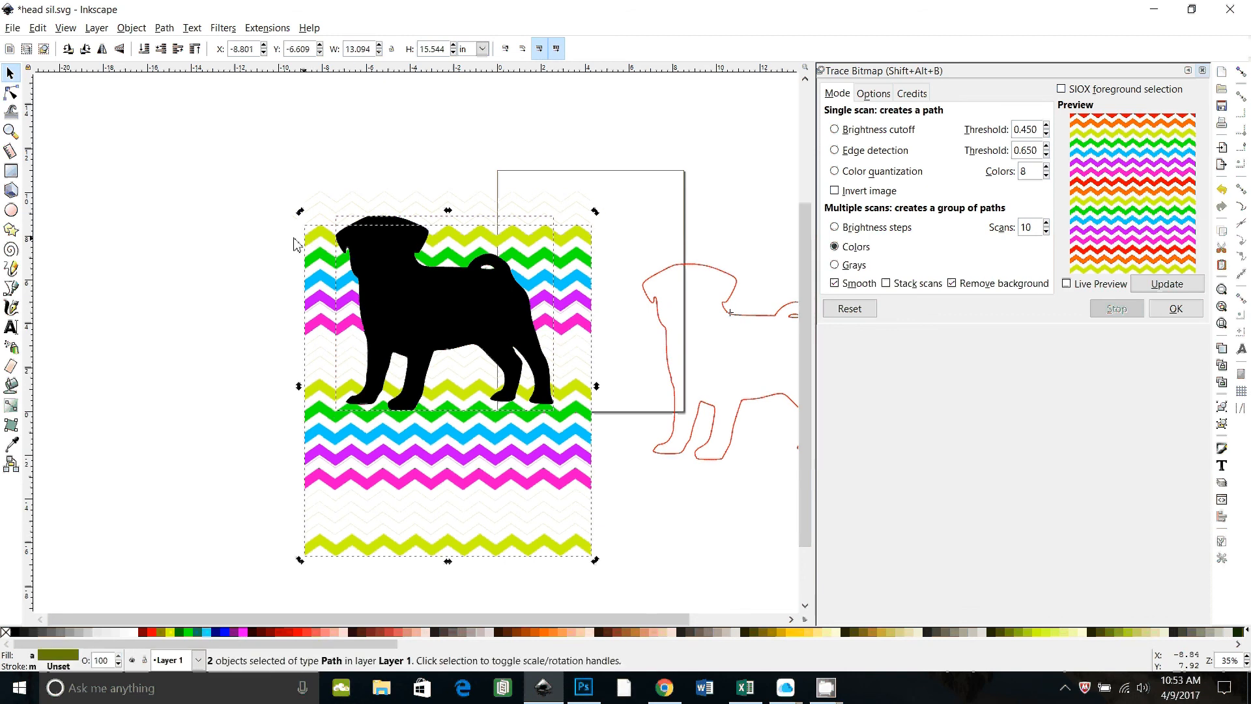
pyautogui.click(164, 28)
pyautogui.click(176, 128)
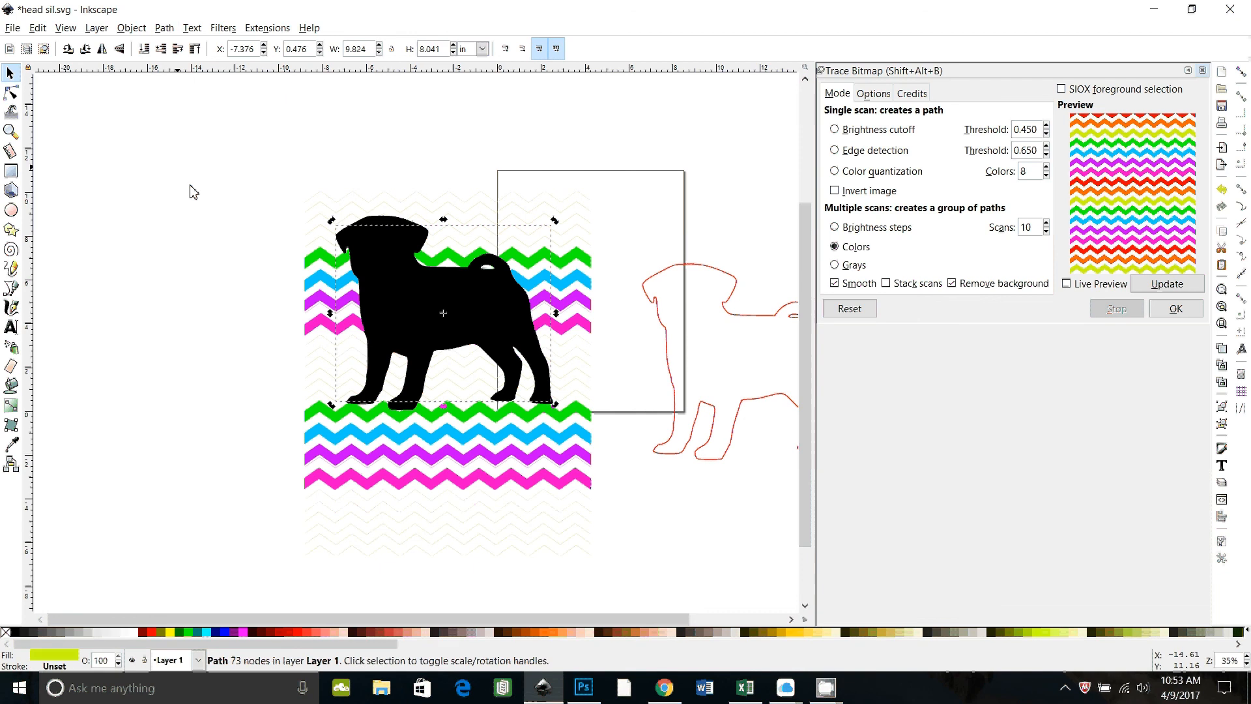
pyautogui.click(243, 259)
# - Duplicate the black pug in place and intersect the copy with the green stripe path
pyautogui.click(401, 284)
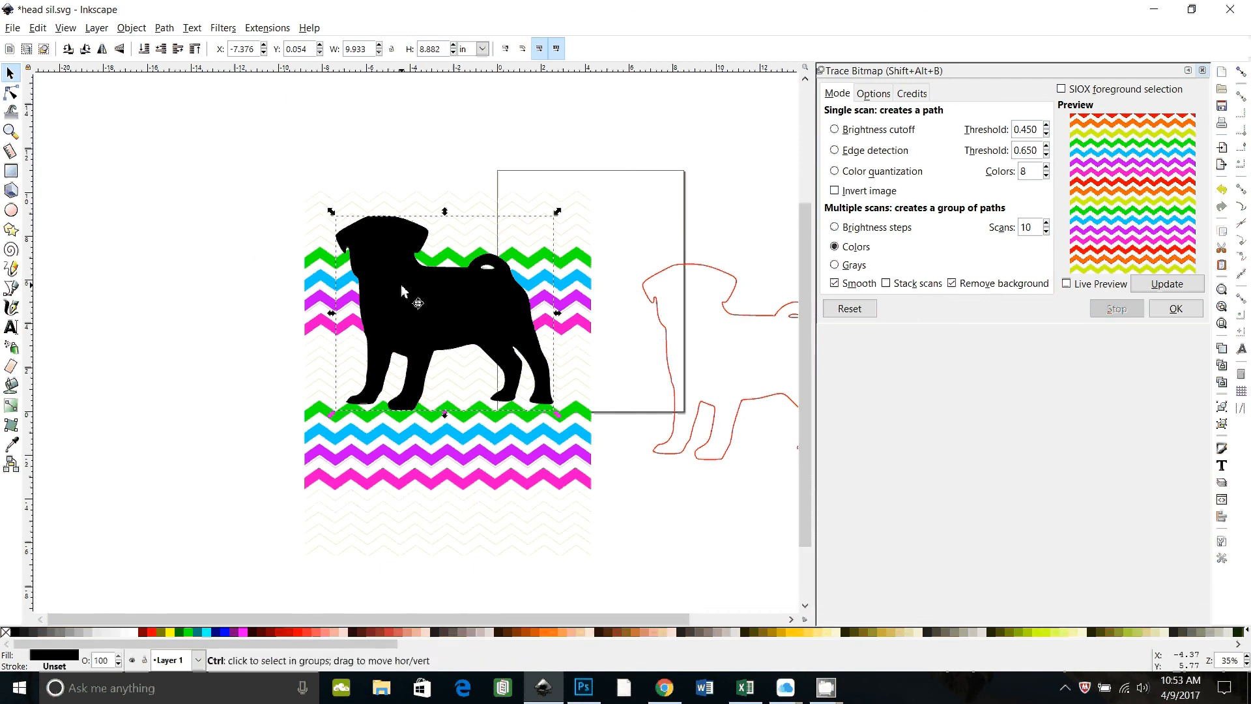
pyautogui.keyDown('shift'); pyautogui.click(313, 262); pyautogui.keyUp('shift')
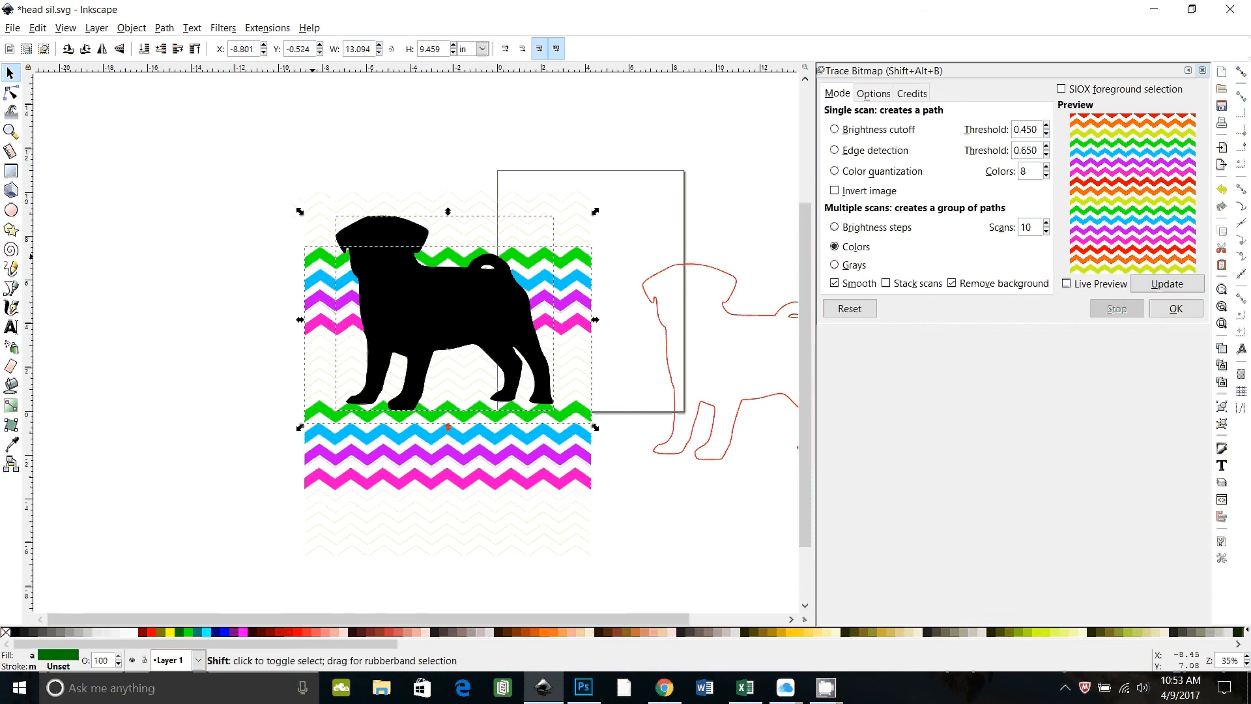
pyautogui.click(164, 27)
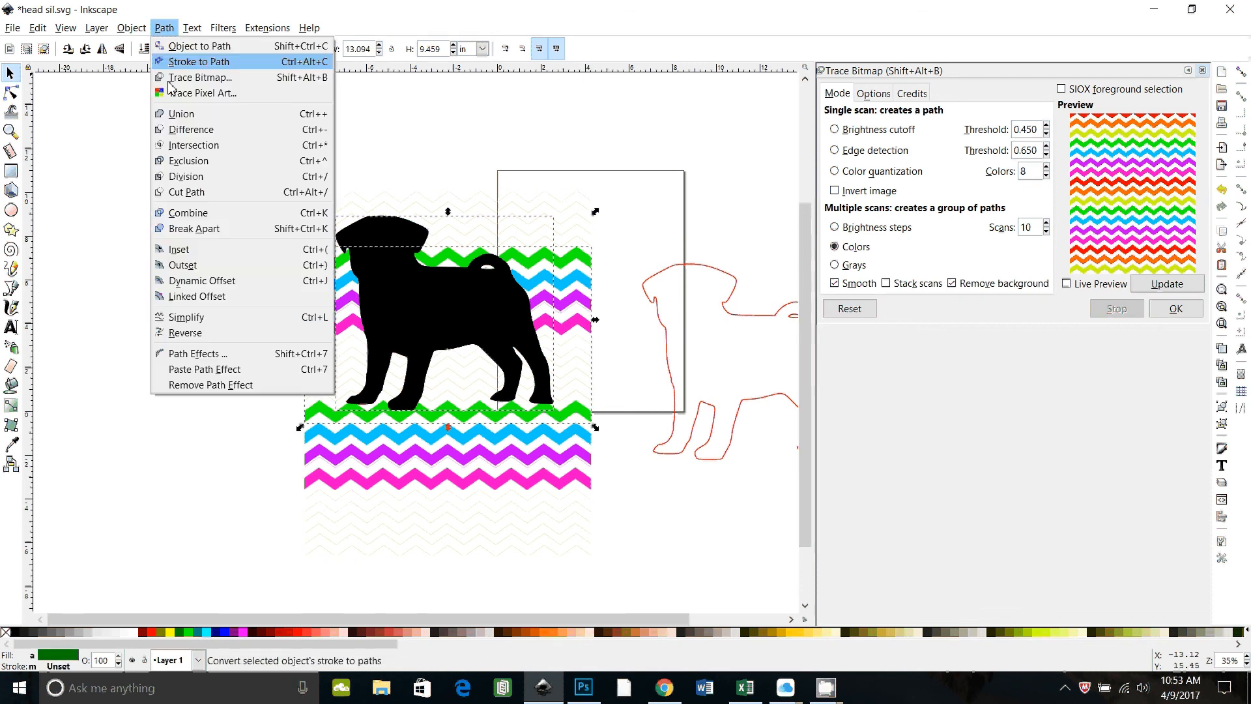
pyautogui.click(174, 145)
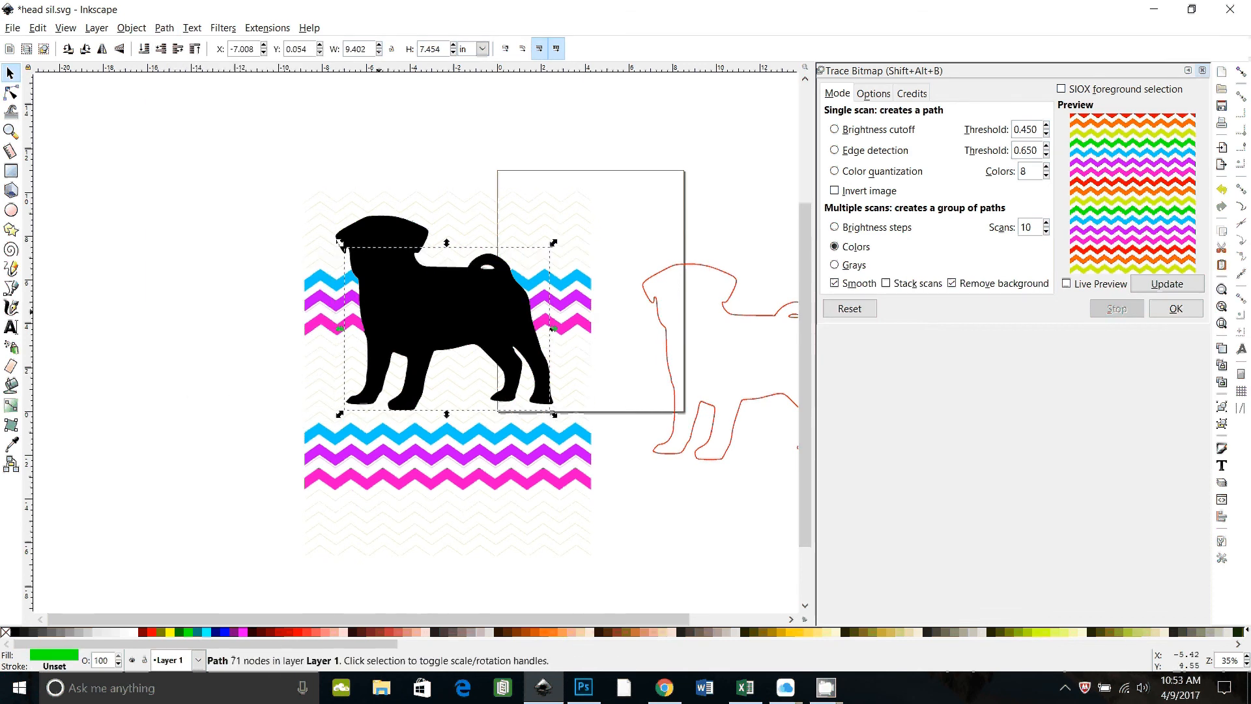
# - Duplicate the black pug in place and intersect the copy with the blue stripe path
pyautogui.hotkey('ctrl', 'z')
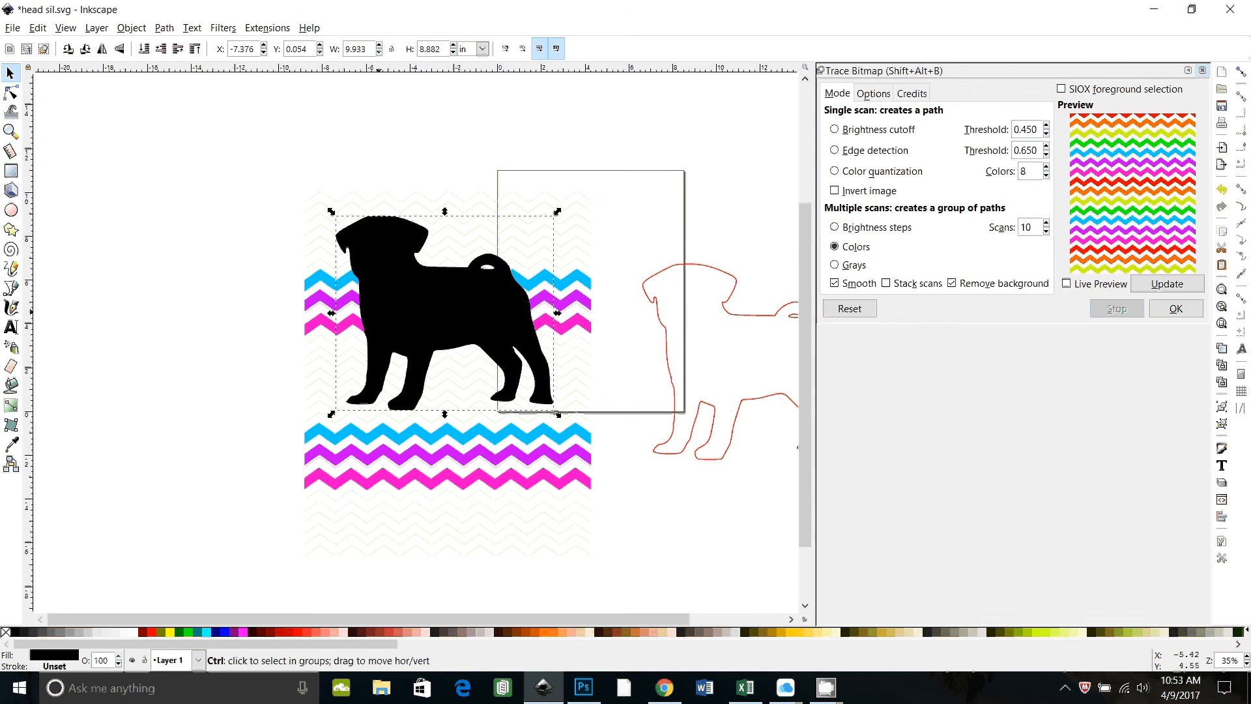
pyautogui.keyDown('shift'); pyautogui.click(304, 291); pyautogui.keyUp('shift')
pyautogui.click(164, 28)
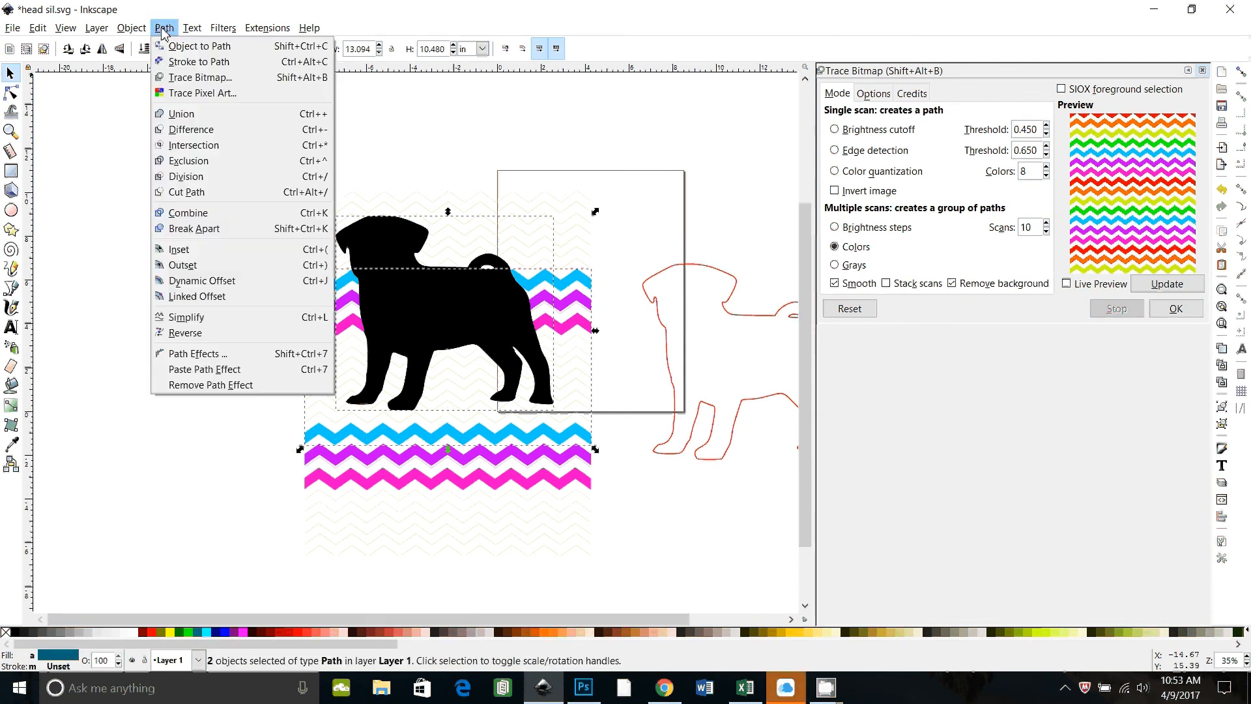
pyautogui.click(193, 145)
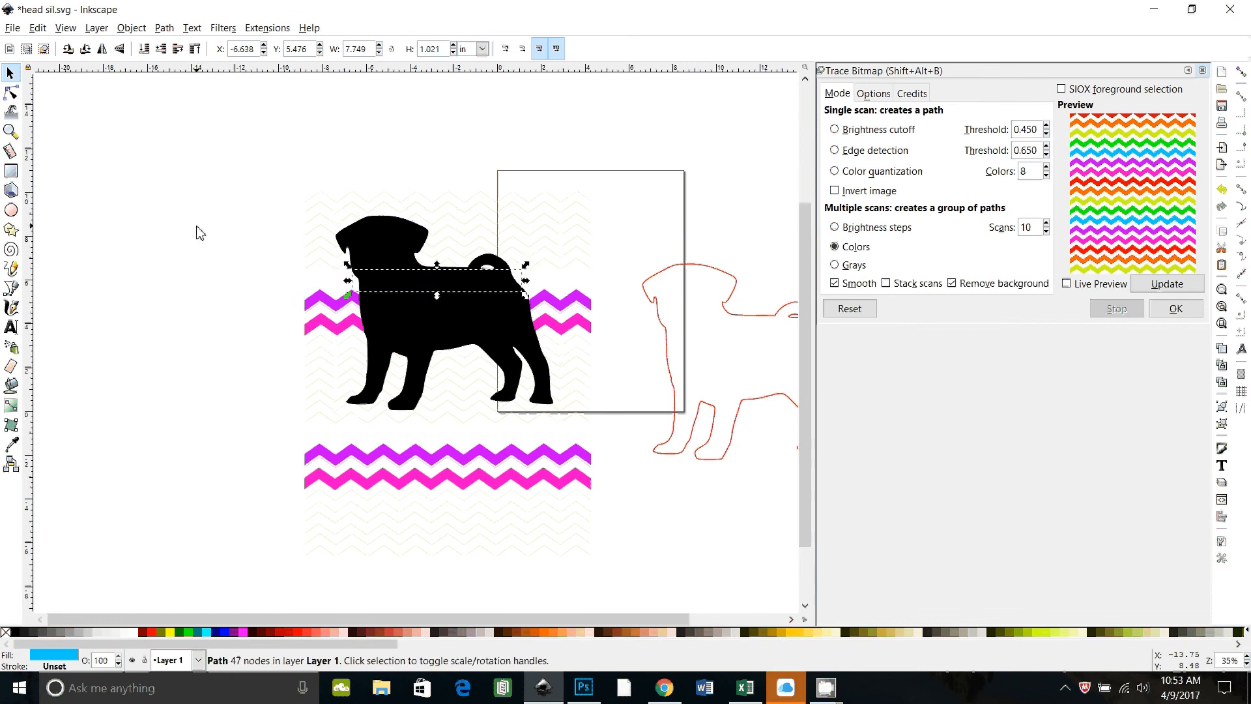
# - Duplicate the black pug in place and intersect the copy with the purple stripe path
pyautogui.click(370, 261)
pyautogui.hotkey('ctrl', 'd')
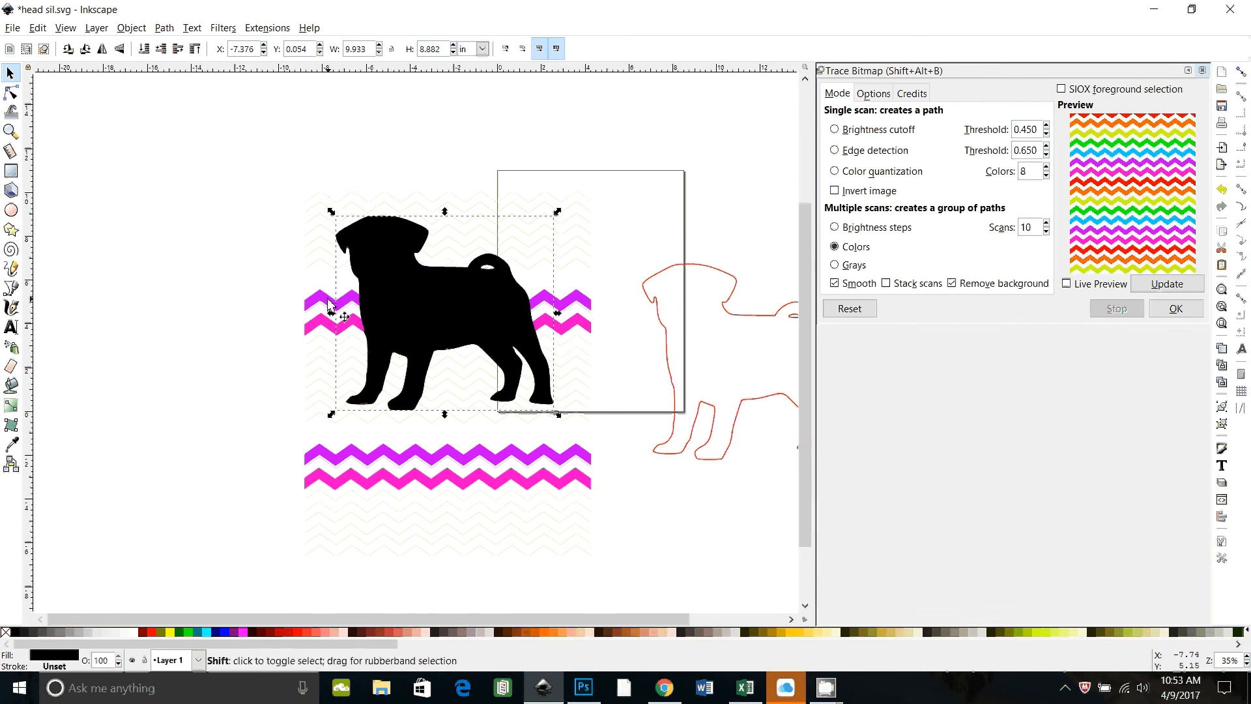
pyautogui.keyDown('shift'); pyautogui.click(330, 305); pyautogui.keyUp('shift')
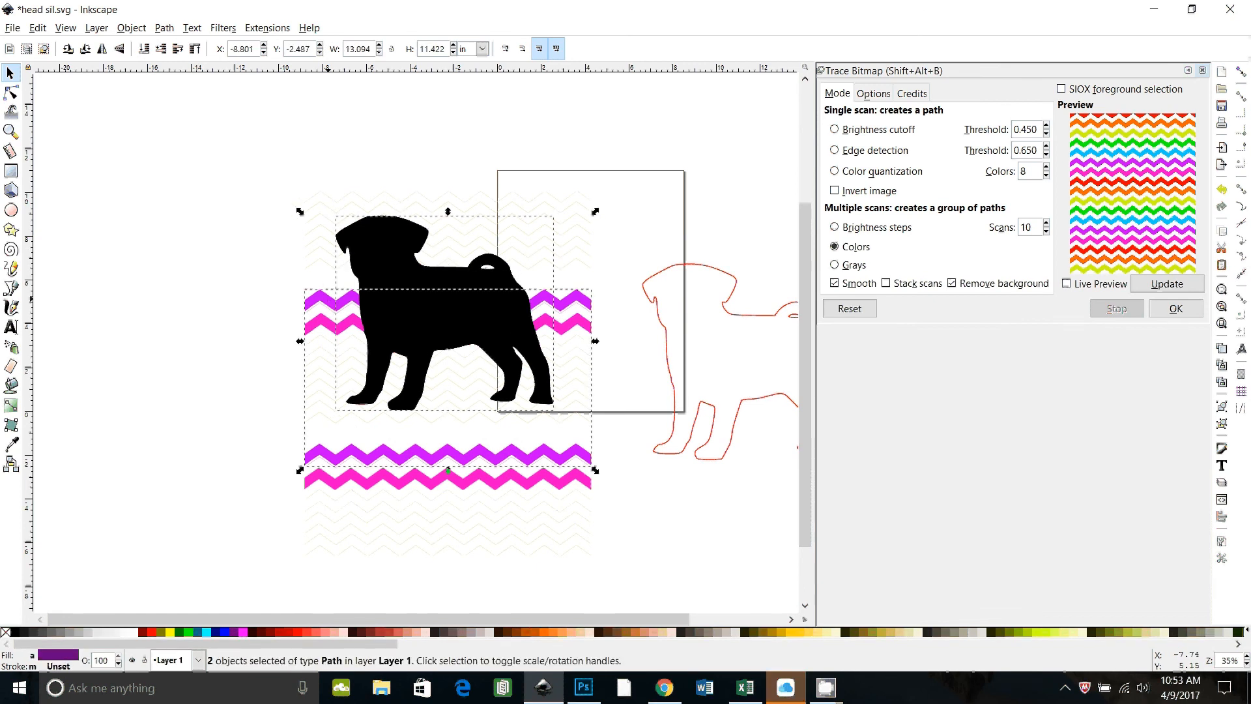
pyautogui.click(165, 28)
pyautogui.click(194, 127)
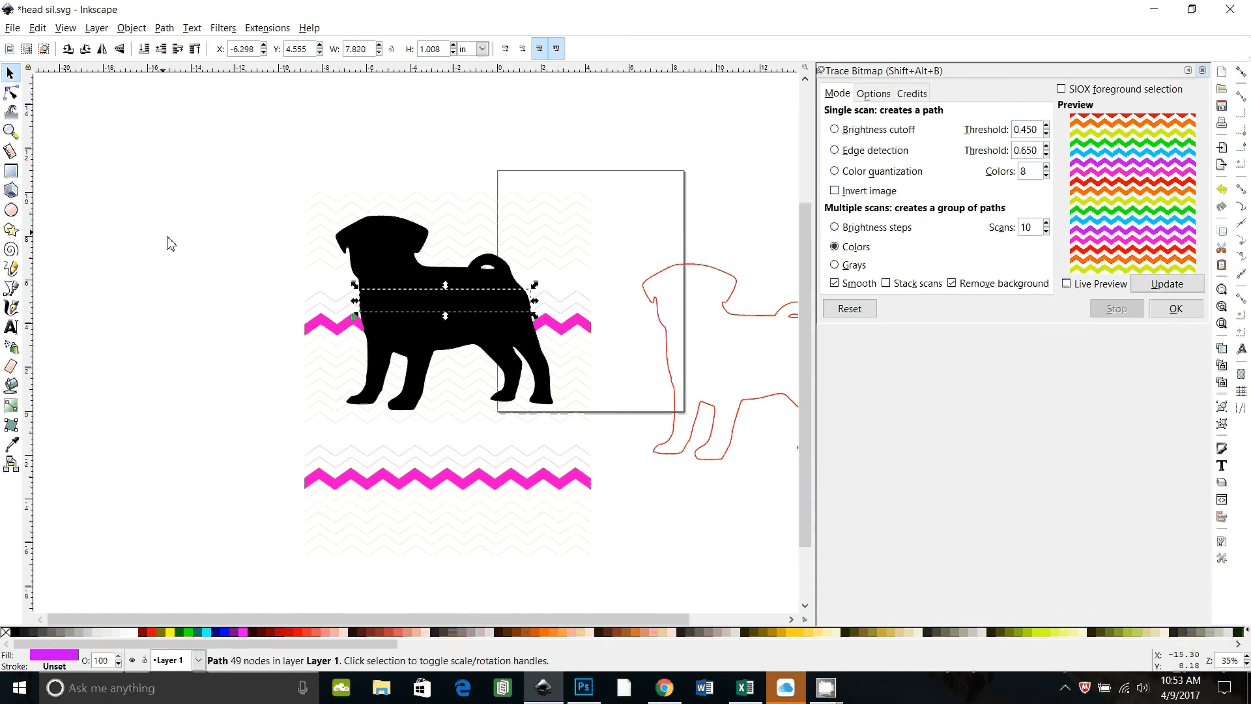
# - Duplicate the black pug in place and intersect the copy with the pink stripe path
pyautogui.click(385, 257)
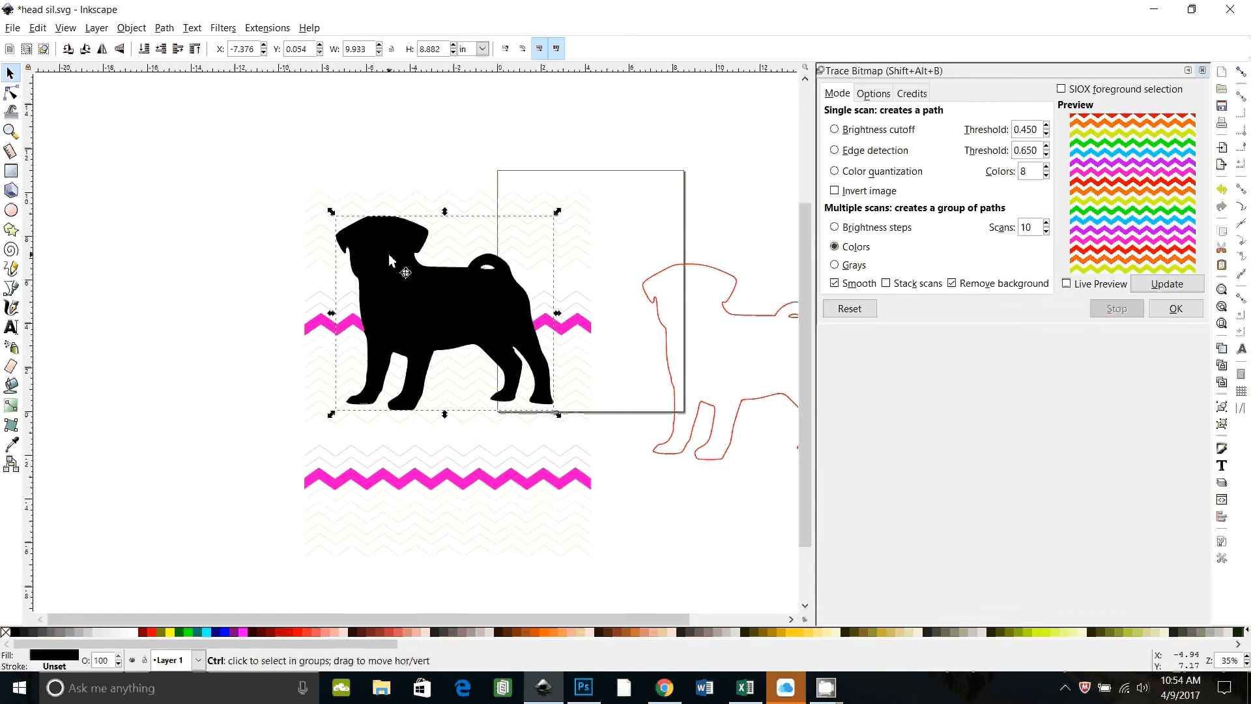
pyautogui.keyDown('shift'); pyautogui.click(324, 324); pyautogui.keyUp('shift')
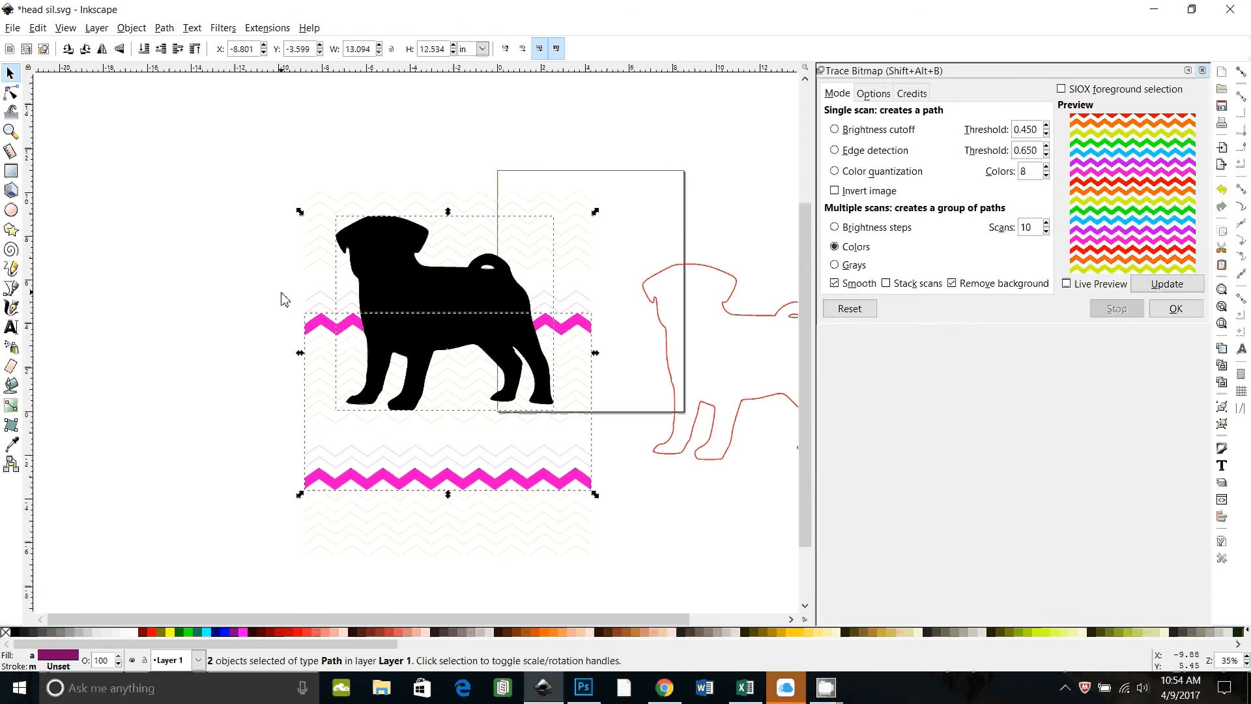
pyautogui.click(164, 28)
pyautogui.click(202, 144)
pyautogui.click(193, 215)
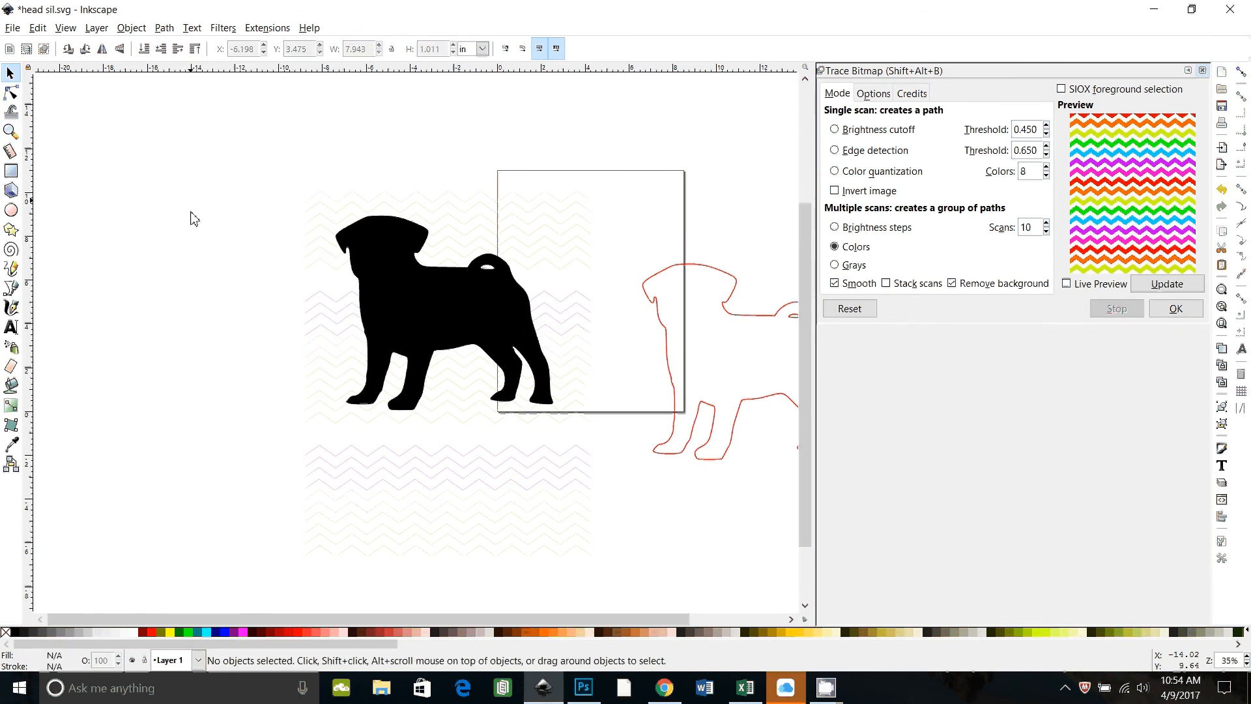
# - Move the spare black pug well to the left of the striped pug and delete the leftover faint chevron line paths
pyautogui.moveTo(397, 304); pyautogui.dragTo(145, 313)
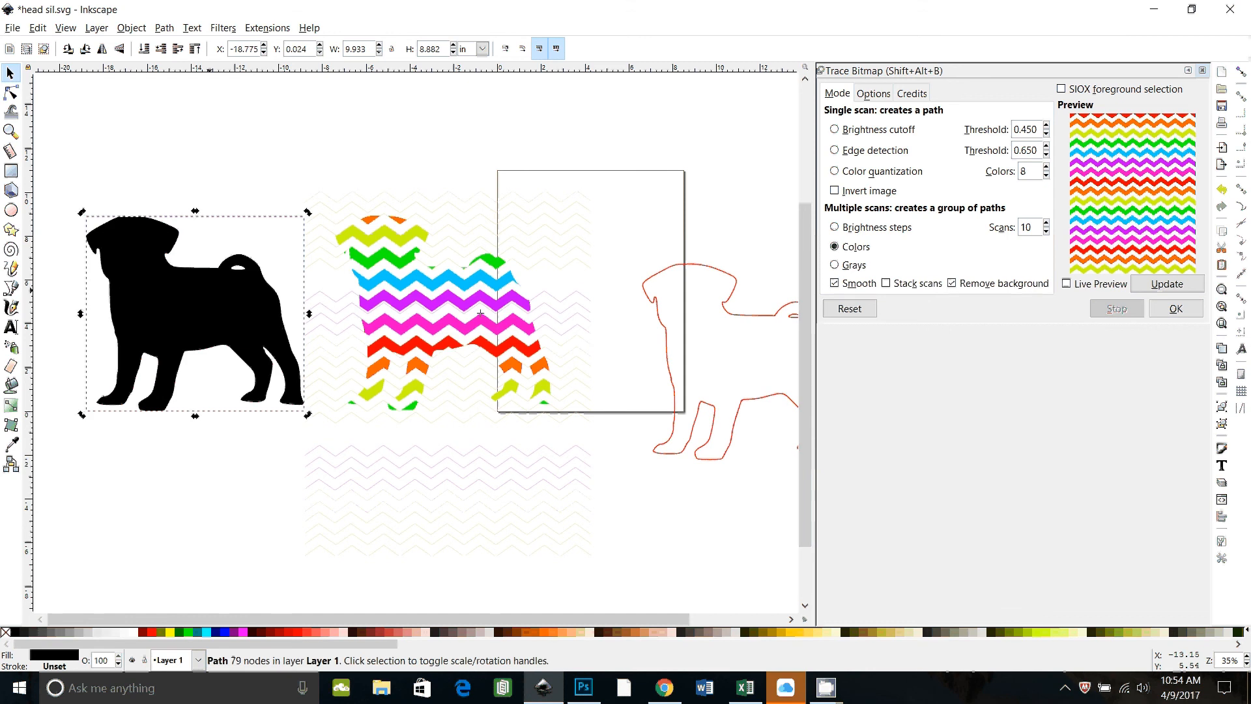
pyautogui.moveTo(263, 304); pyautogui.dragTo(82, 361)
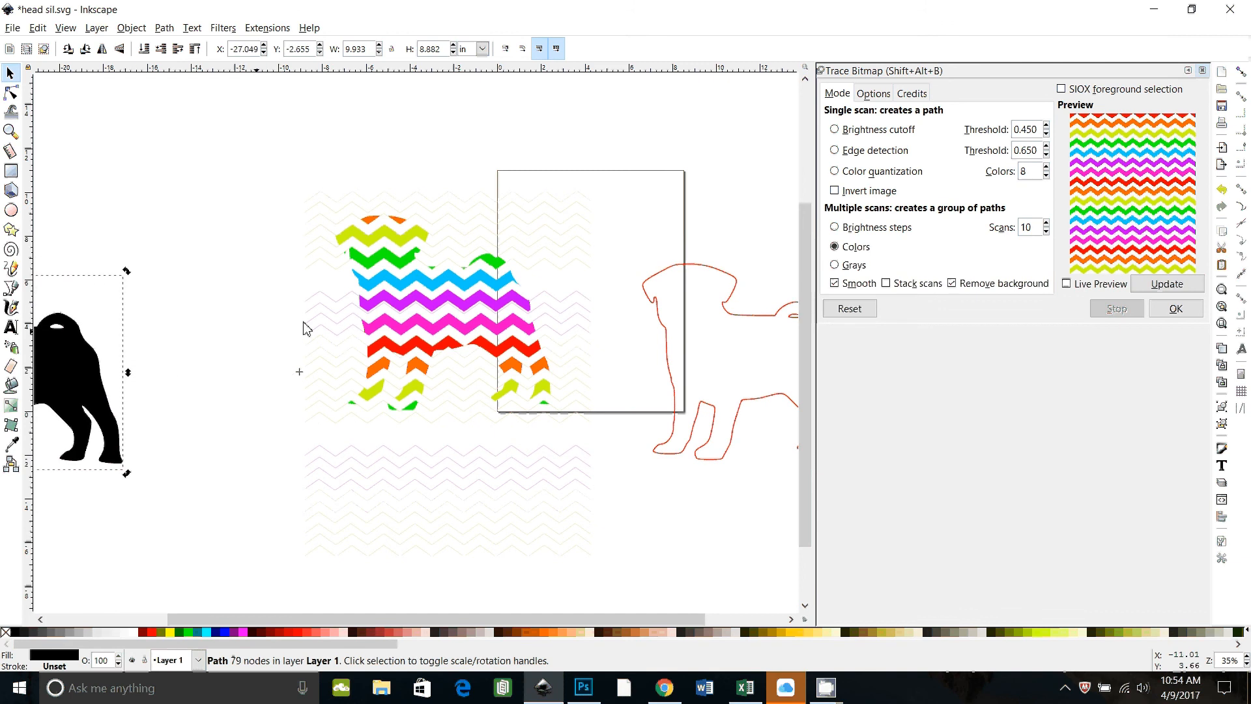
pyautogui.click(437, 468)
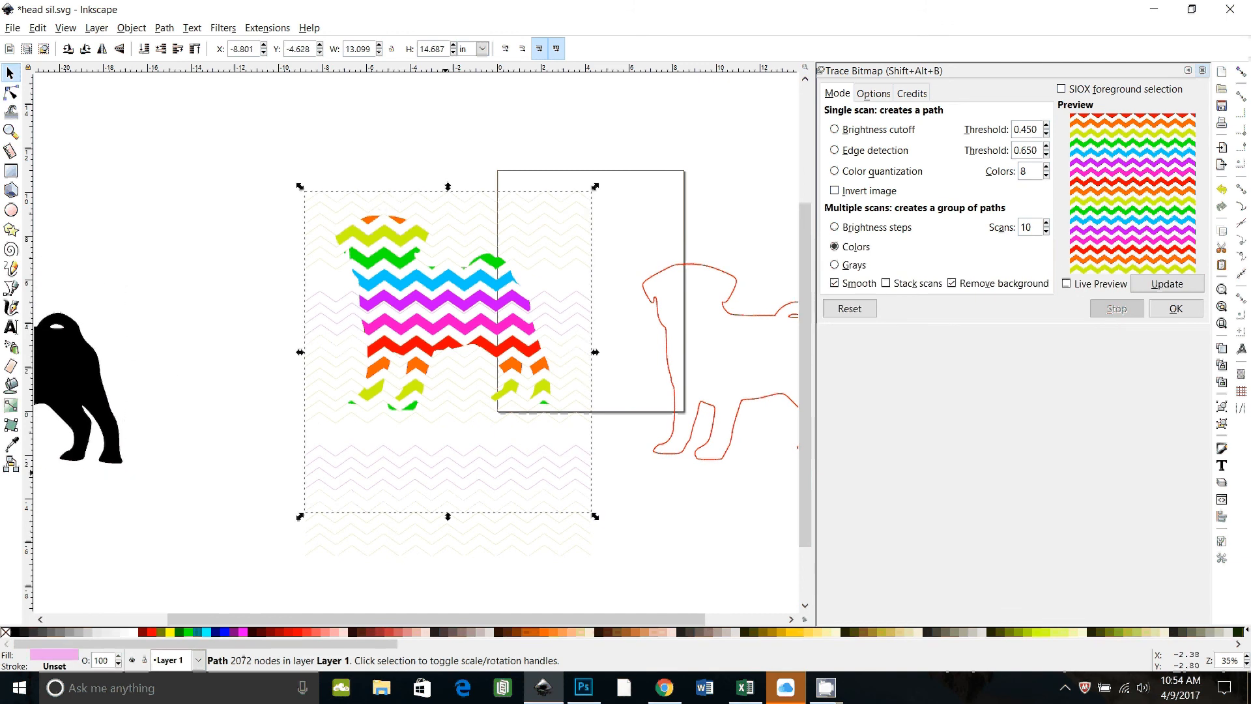
pyautogui.moveTo(436, 468); pyautogui.dragTo(245, 487)
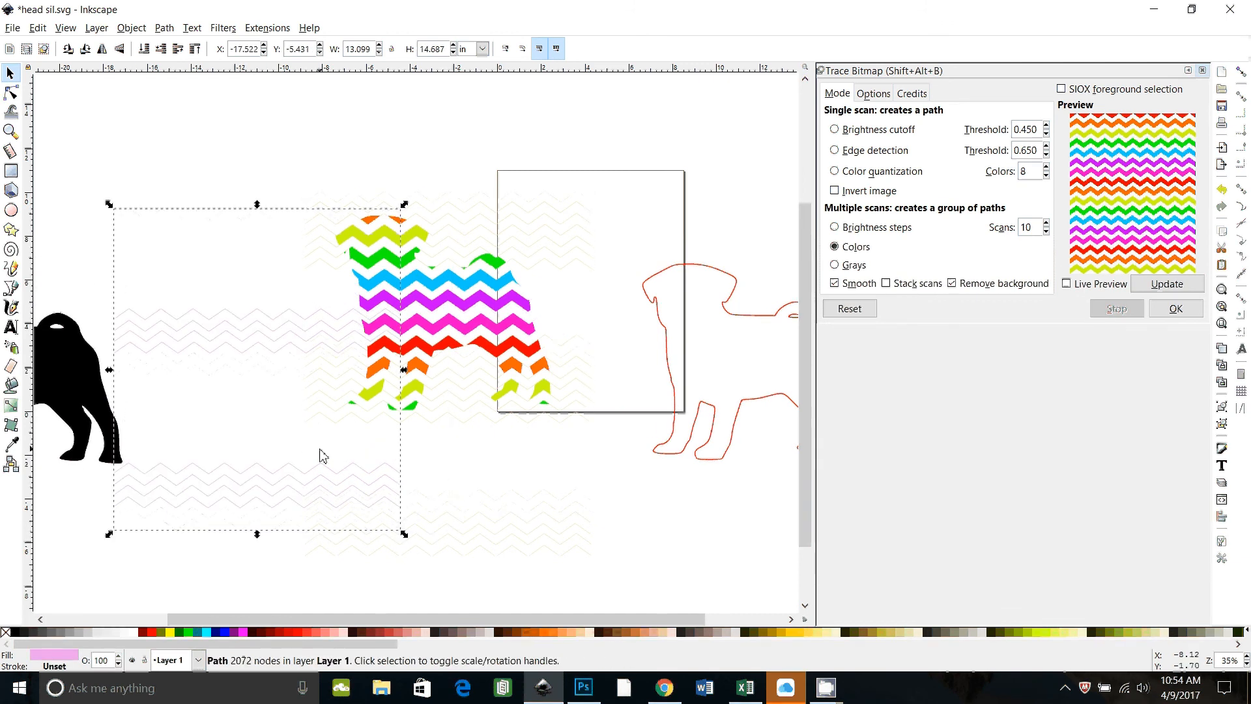
pyautogui.press('Delete')
pyautogui.moveTo(457, 223); pyautogui.dragTo(219, 211)
pyautogui.press('Delete')
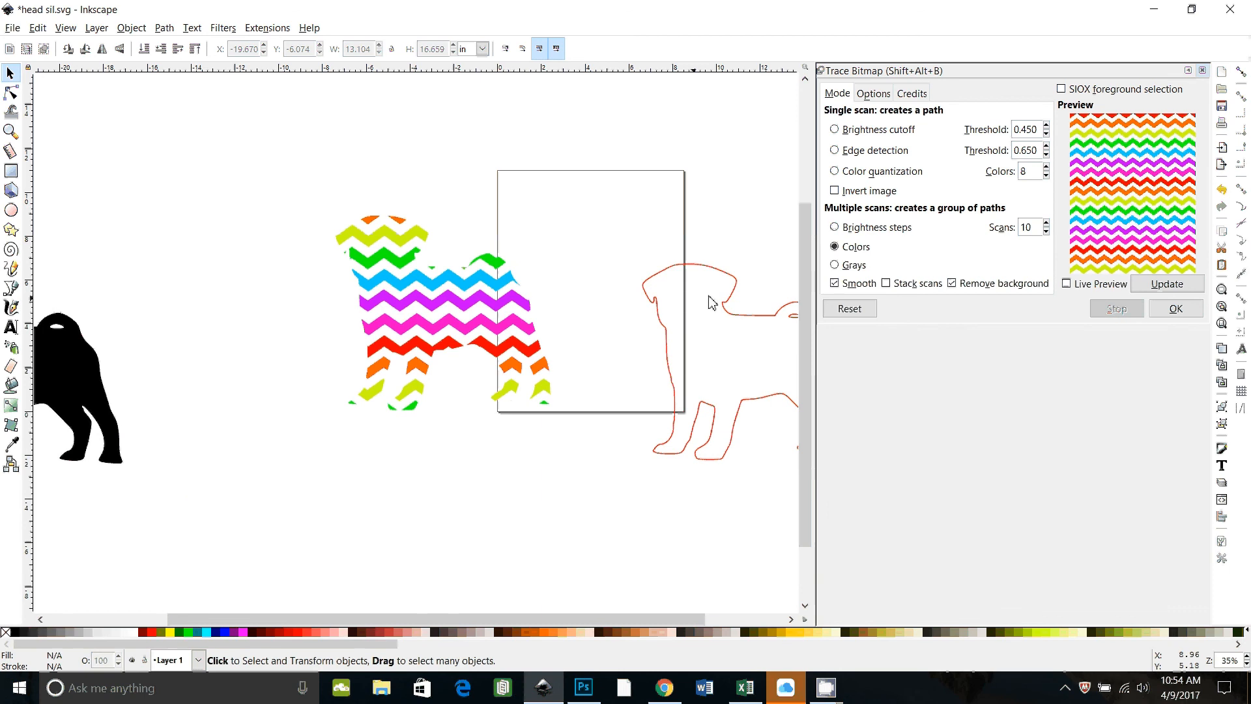
# - Move the red pug outline onto the striped pug and nudge it to about X -7.36 in, Y 0.02 in so their edges align
pyautogui.moveTo(744, 318); pyautogui.dragTo(420, 274)
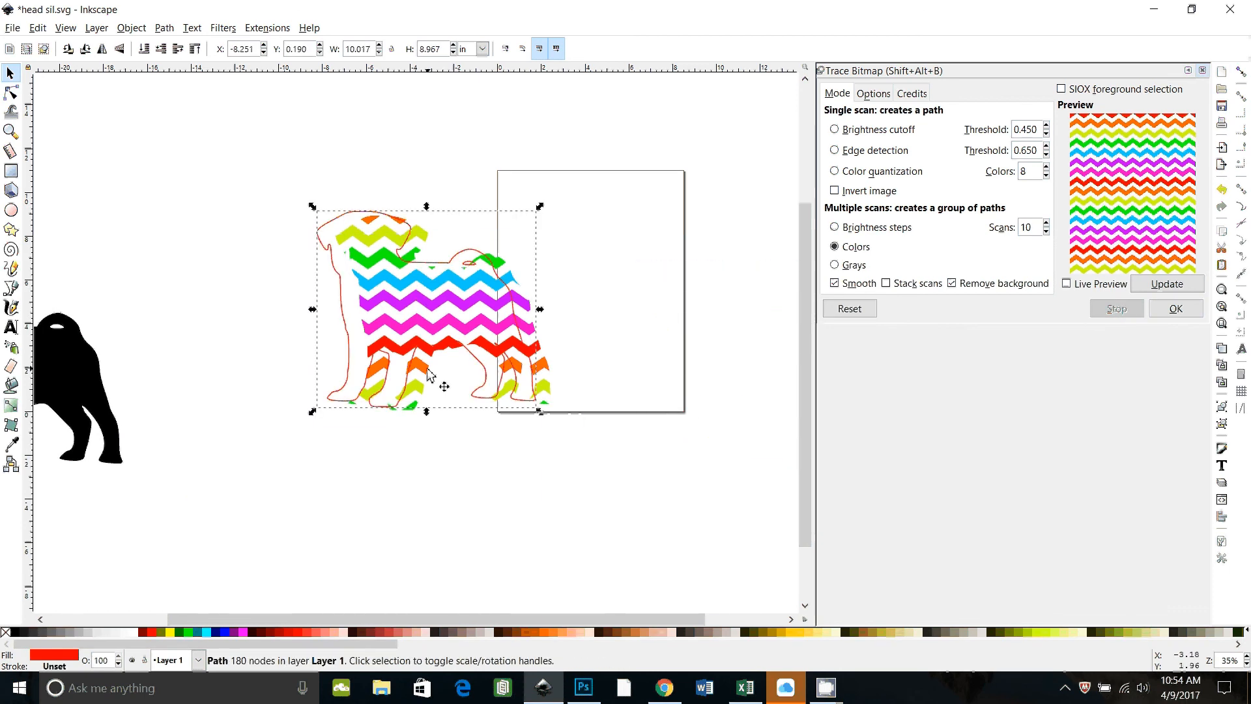
pyautogui.press('3')
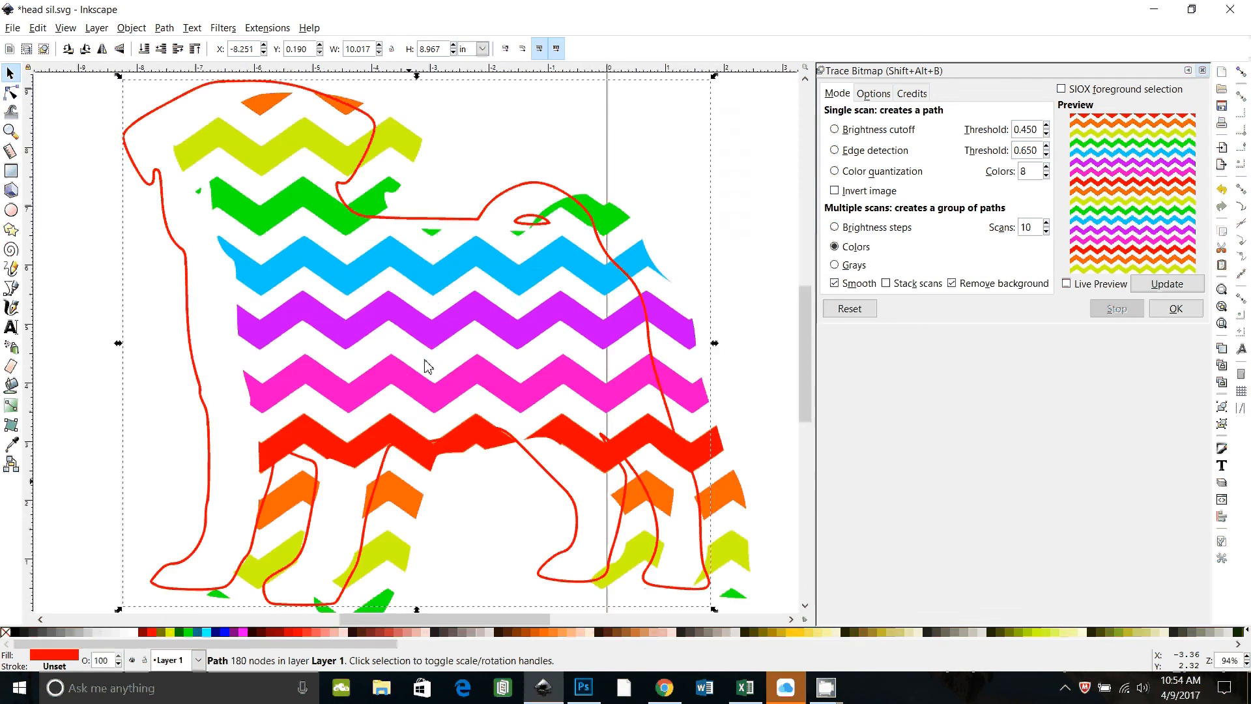
pyautogui.press('Right')
pyautogui.press('Right')
pyautogui.press('Right')
pyautogui.press('Right')
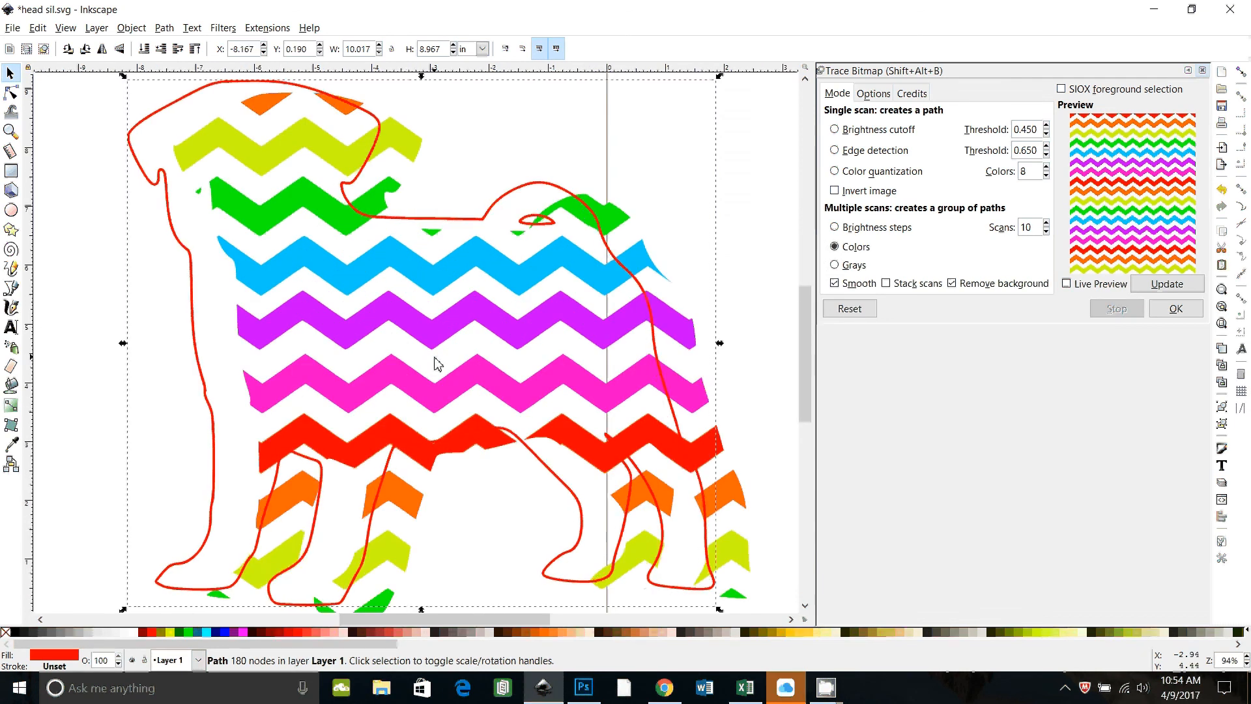
pyautogui.press('Right')
pyautogui.press('Right')
pyautogui.press('Right')
pyautogui.press('Right')
pyautogui.press('Right')
pyautogui.press('Right')
pyautogui.press('Right')
pyautogui.press('Right')
pyautogui.press('Right')
pyautogui.press('Right')
pyautogui.press('Right')
pyautogui.press('Right')
pyautogui.press('Right')
pyautogui.press('Right')
pyautogui.press('Right')
pyautogui.press('Right')
pyautogui.press('Right')
pyautogui.press('Right')
pyautogui.press('Right')
pyautogui.press('Right')
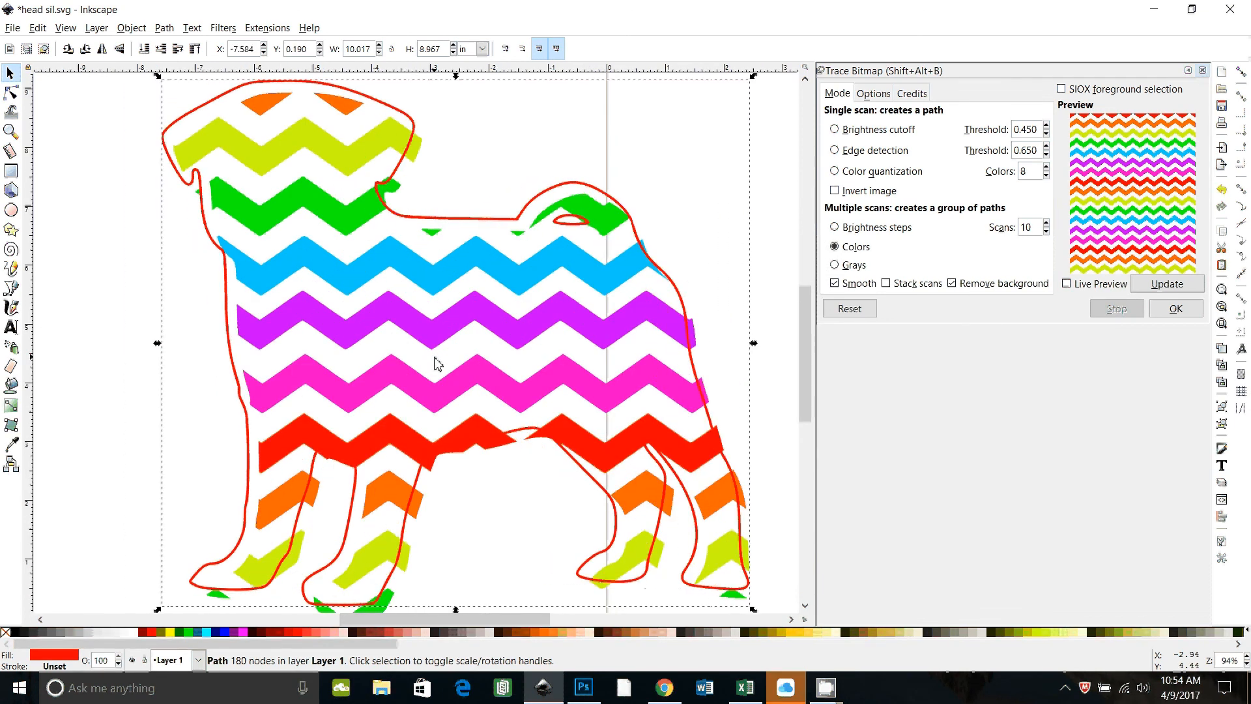
pyautogui.press('Down')
pyautogui.press('Down')
pyautogui.press('Down')
pyautogui.press('Down')
pyautogui.press('Down')
pyautogui.press('Down')
pyautogui.press('Down')
pyautogui.press('Down')
pyautogui.press('Down')
pyautogui.press('Down')
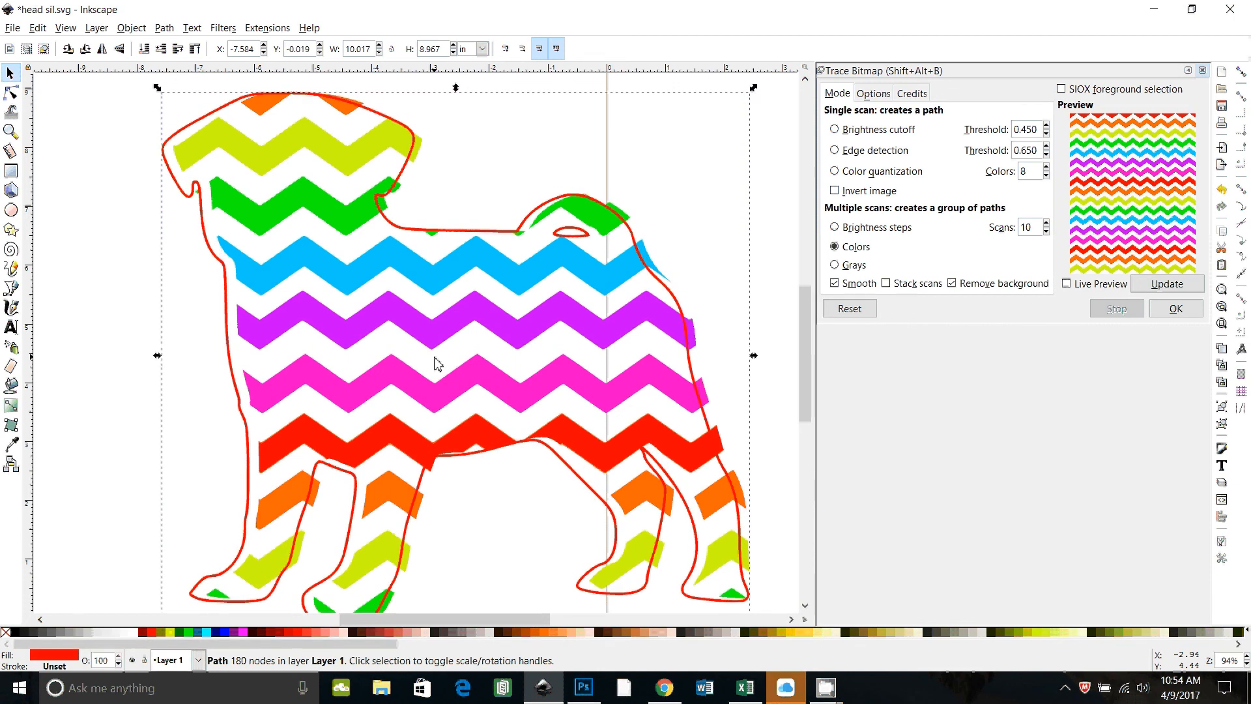
pyautogui.press('Right')
pyautogui.press('Right')
pyautogui.press('Right')
pyautogui.press('Right')
pyautogui.press('Right')
pyautogui.press('Right')
pyautogui.press('Right')
pyautogui.press('Right')
pyautogui.press('Right')
pyautogui.press('Right')
pyautogui.press('Right')
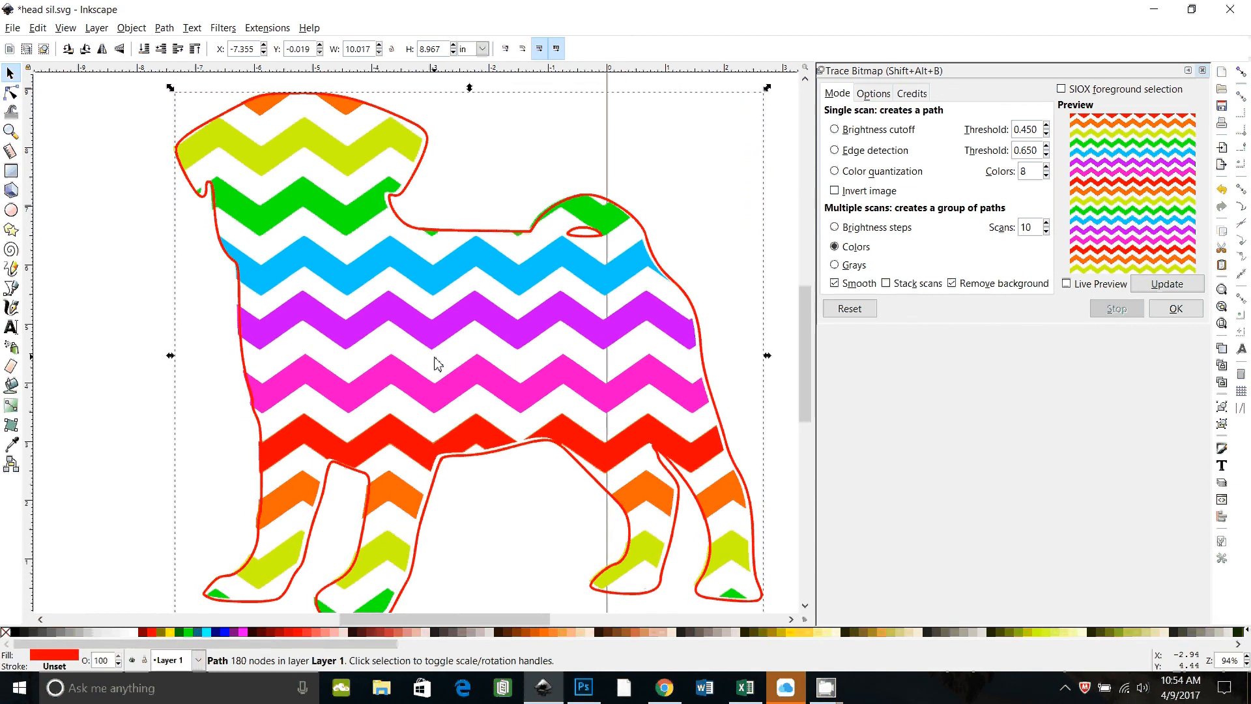
pyautogui.press('Up')
pyautogui.press('Up')
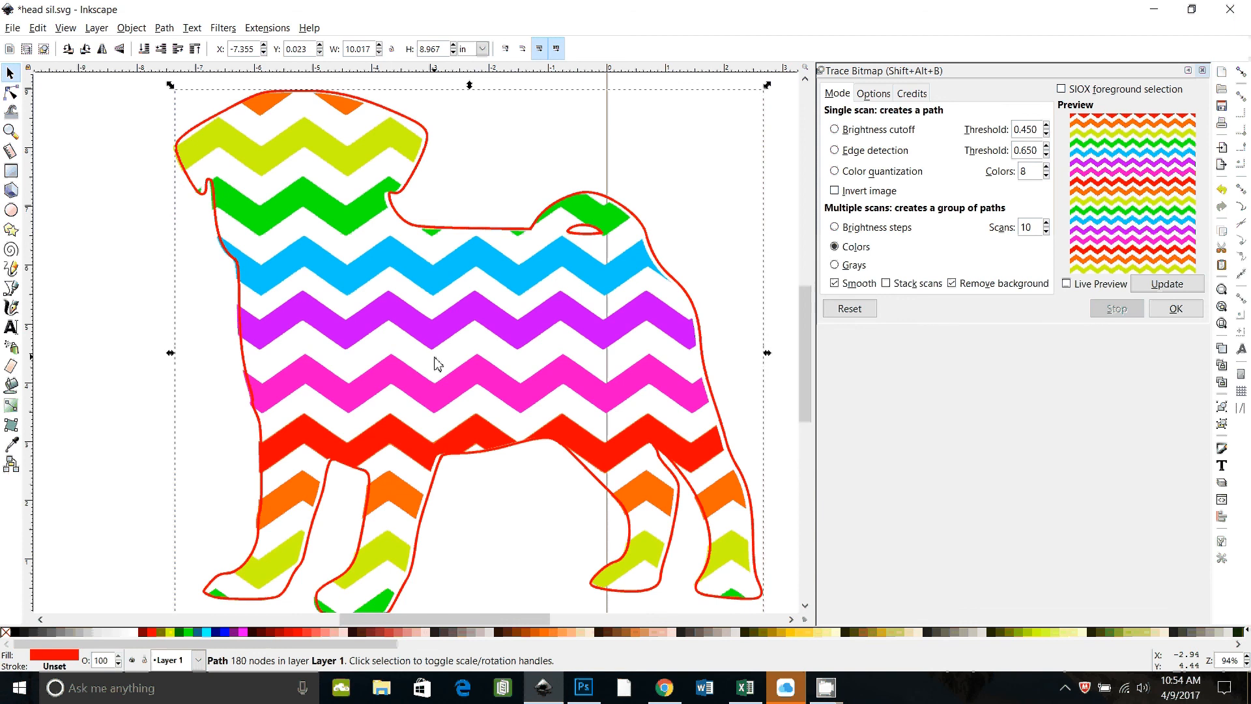
# - Fine-tune the red outline in small increments down and left to about X -7.41 in, Y 0.00 in around the stripes
pyautogui.press('alt')
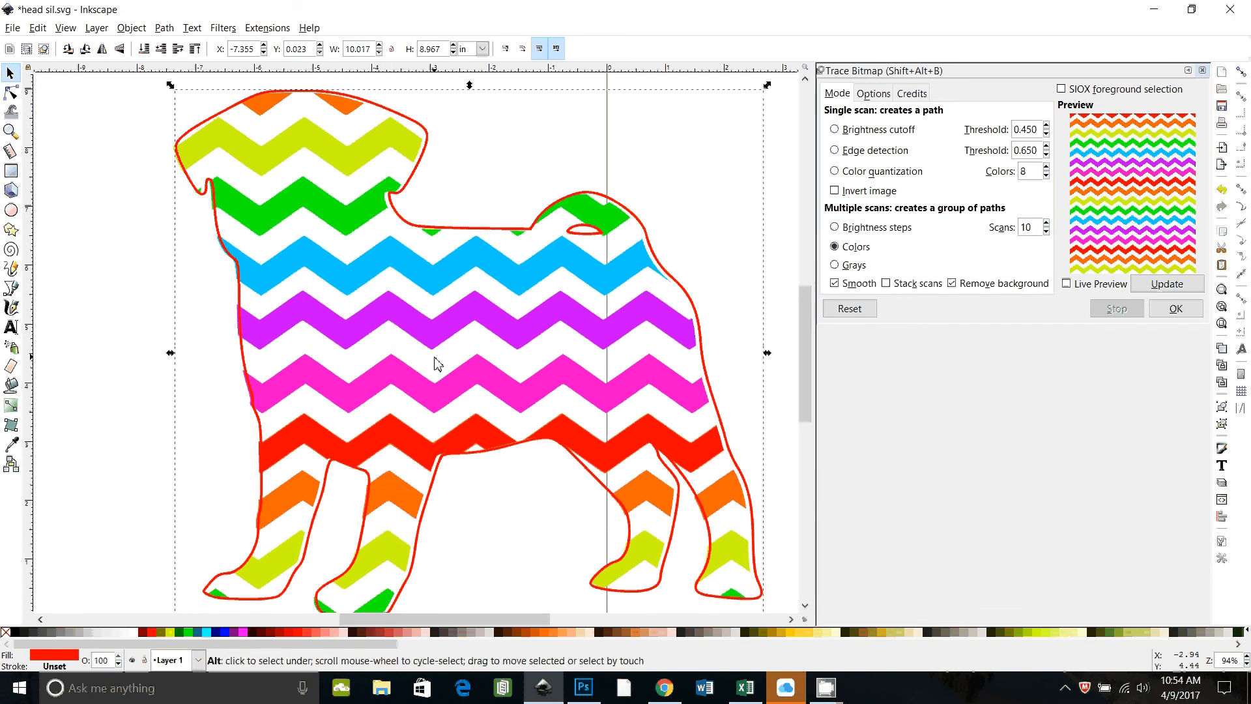
pyautogui.hotkey('alt', 'Down')
pyautogui.hotkey('alt', 'Down')
pyautogui.hotkey('alt', 'Left')
pyautogui.hotkey('alt', 'Left')
pyautogui.hotkey('alt', 'Left')
pyautogui.hotkey('alt', 'Left')
pyautogui.hotkey('alt', 'Left')
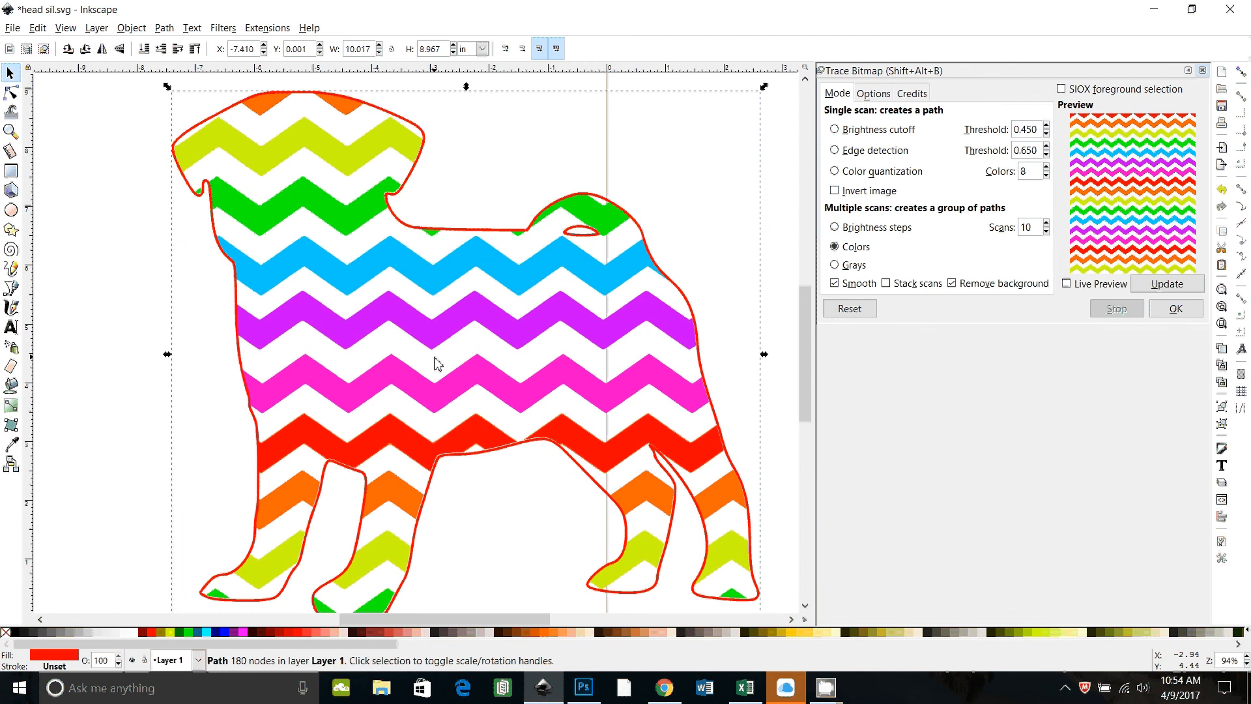
# - Nudge the pug outline up to Y 0.012 in and recolour it with the green sampled from the chevron stripe
pyautogui.hotkey('alt', 'Up')
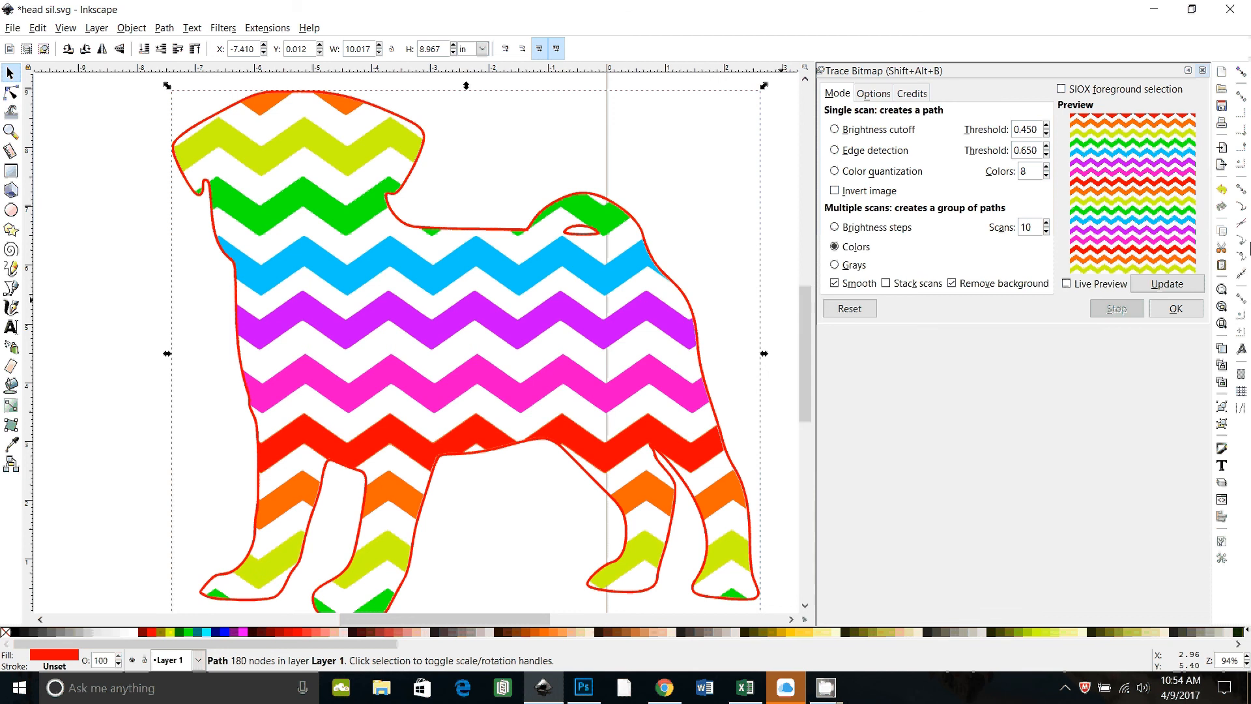
pyautogui.click(1203, 70)
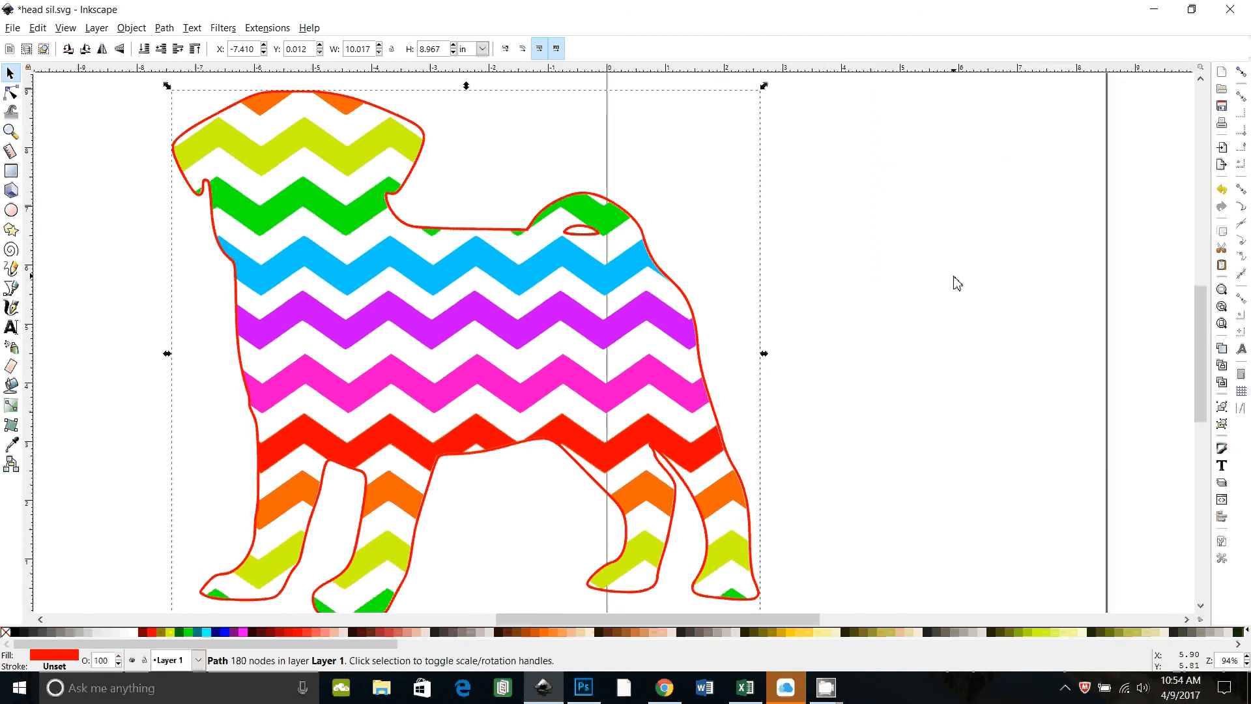
pyautogui.hotkey('shift', 'ctrl', 'f')
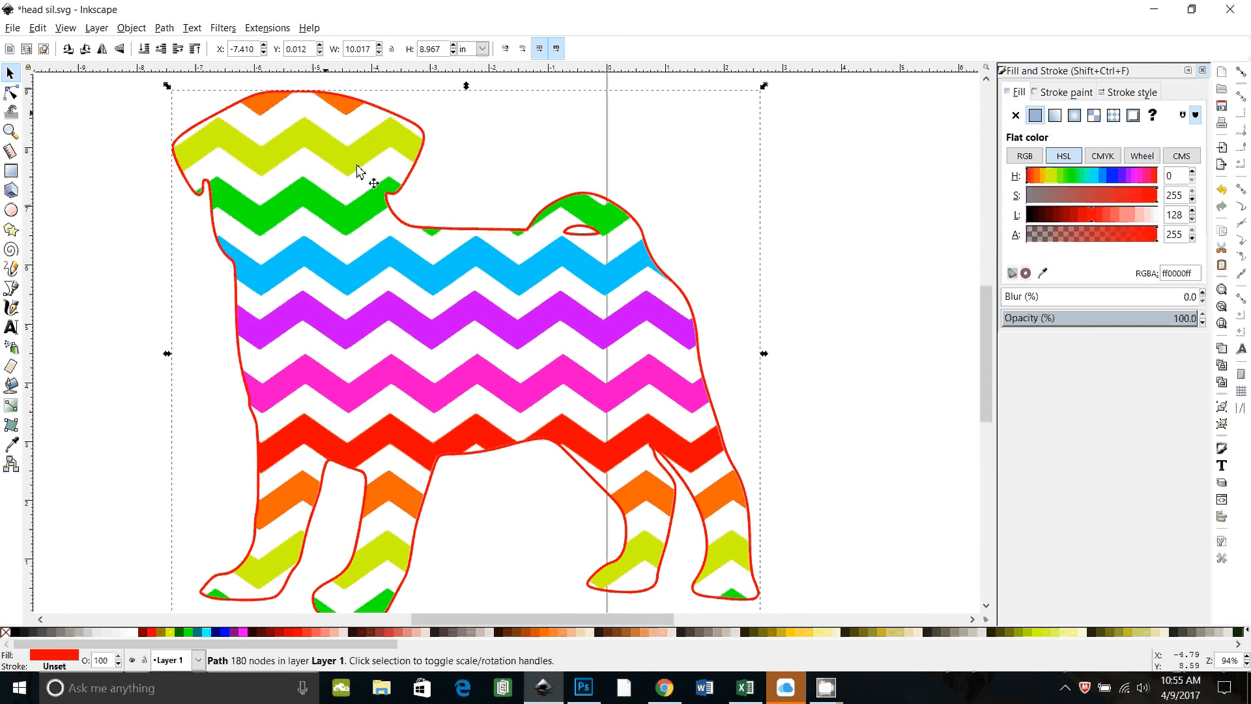
pyautogui.click(1042, 274)
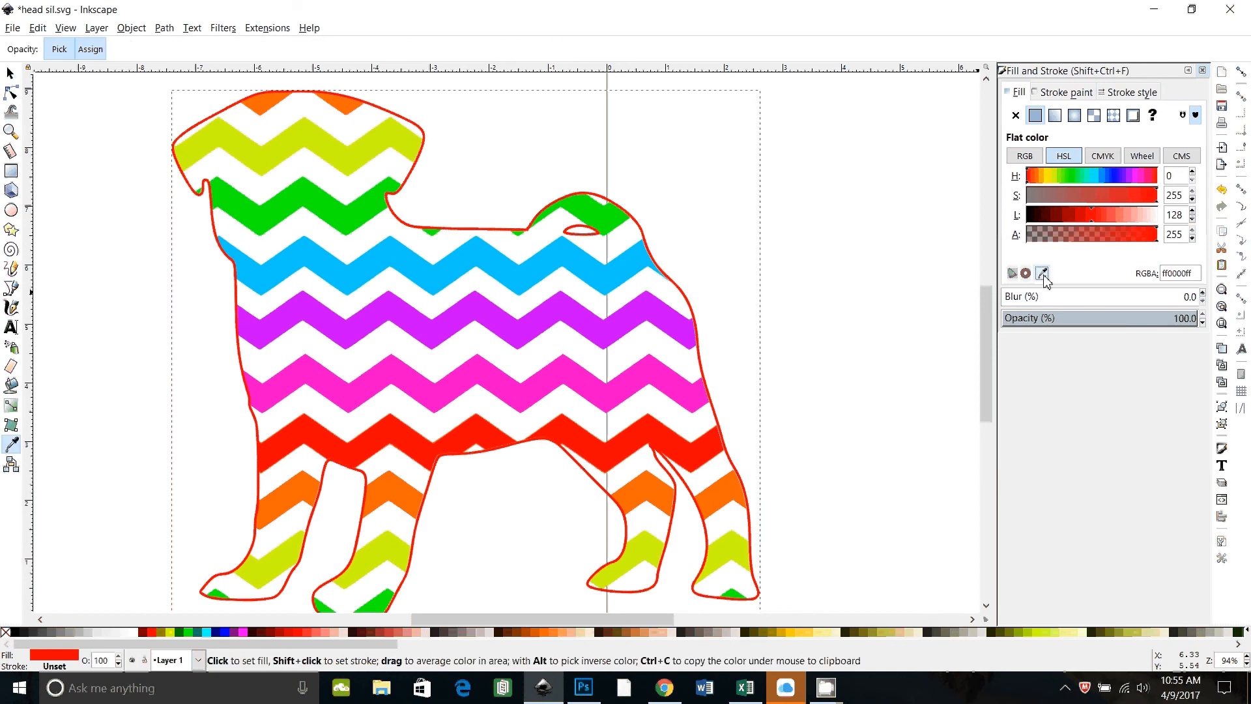
pyautogui.keyDown('shift'); pyautogui.click(357, 215); pyautogui.keyUp('shift')
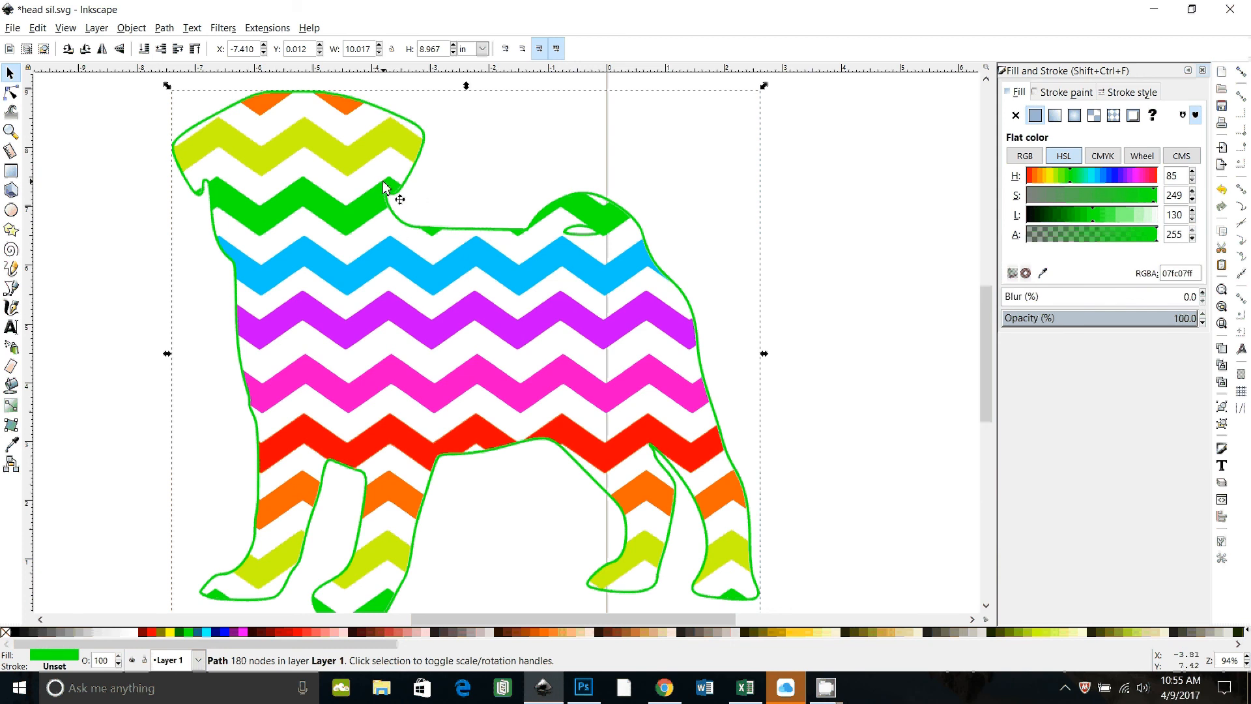
# - Outset the green pug outline twice and union it with the green chevron stripe path
pyautogui.hotkey('ctrl', ')')
pyautogui.hotkey('ctrl', ')')
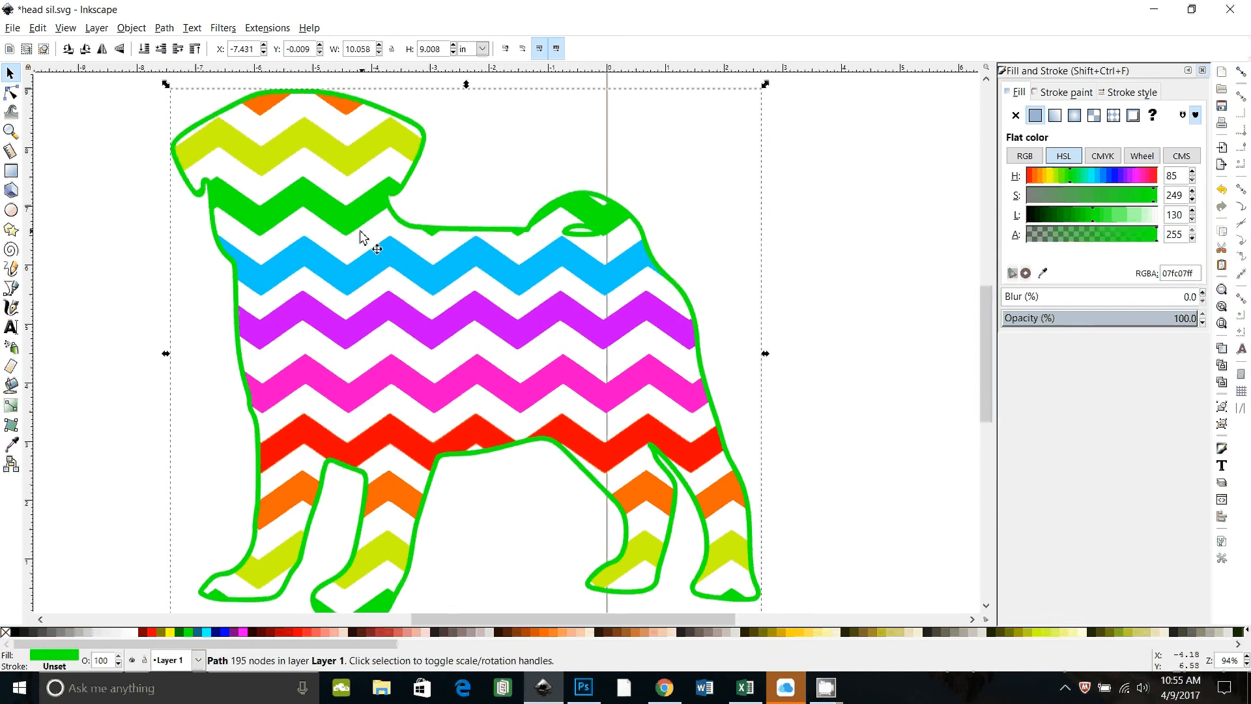
pyautogui.keyDown('shift'); pyautogui.click(311, 206); pyautogui.keyUp('shift')
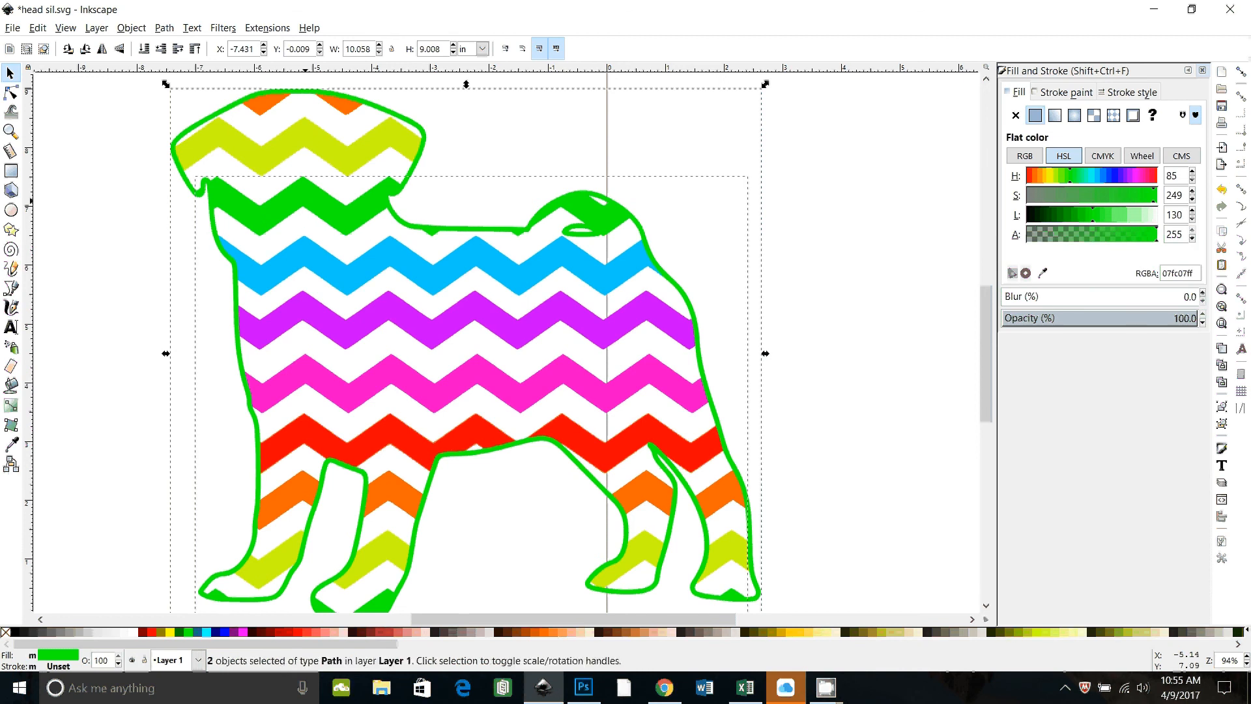
pyautogui.press('ctrl')
pyautogui.hotkey('ctrl', '+')
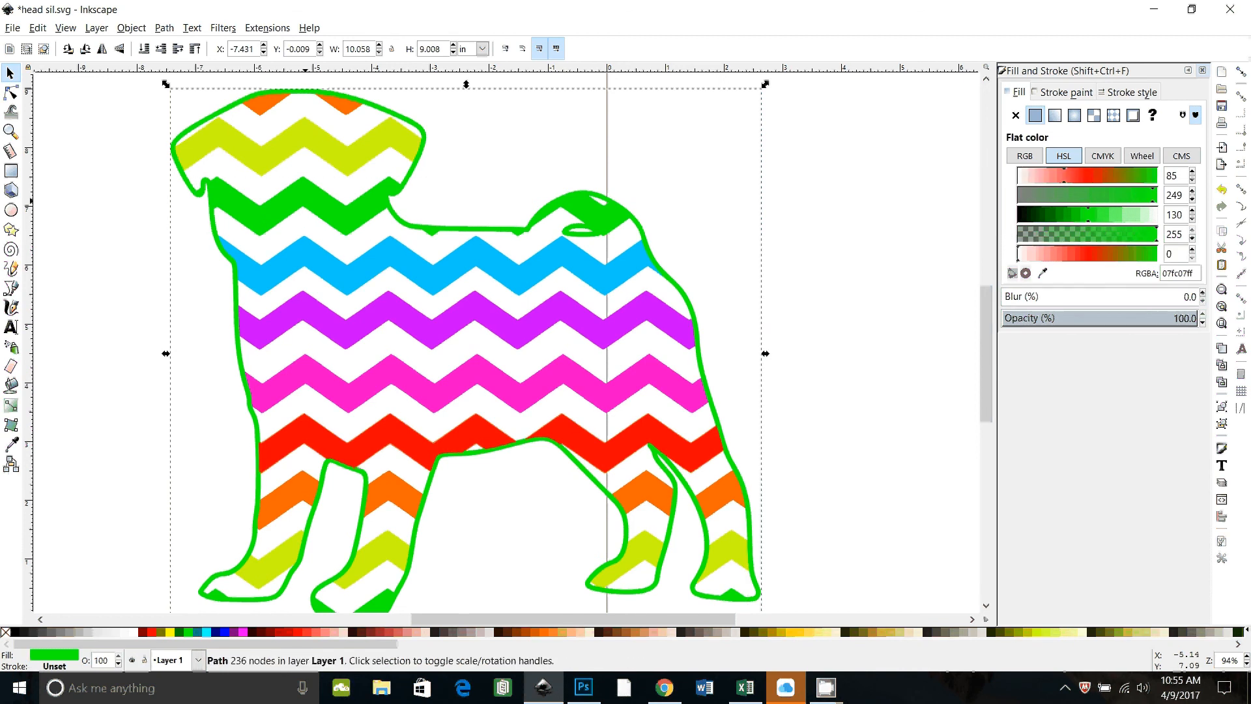
# - Move the merged green path aside to check the union with its stripe, and undo the move
pyautogui.click(164, 28)
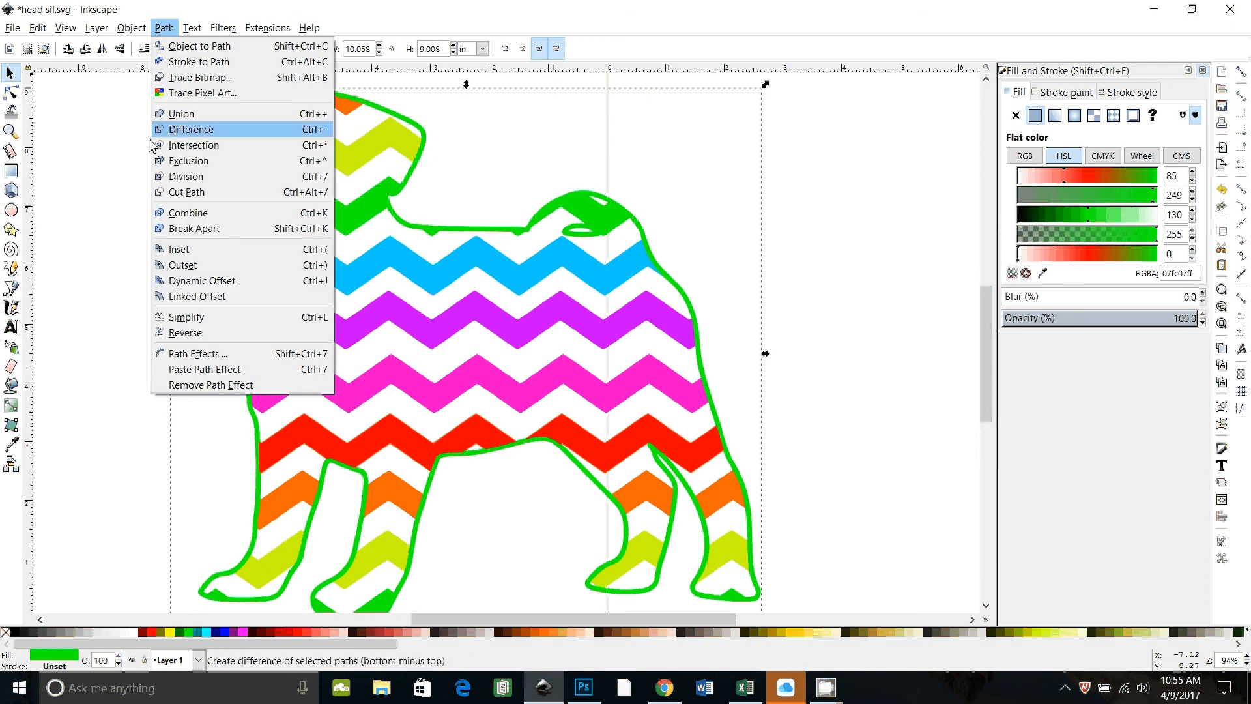
pyautogui.click(334, 222)
pyautogui.moveTo(333, 222); pyautogui.dragTo(533, 266)
pyautogui.press('ctrl')
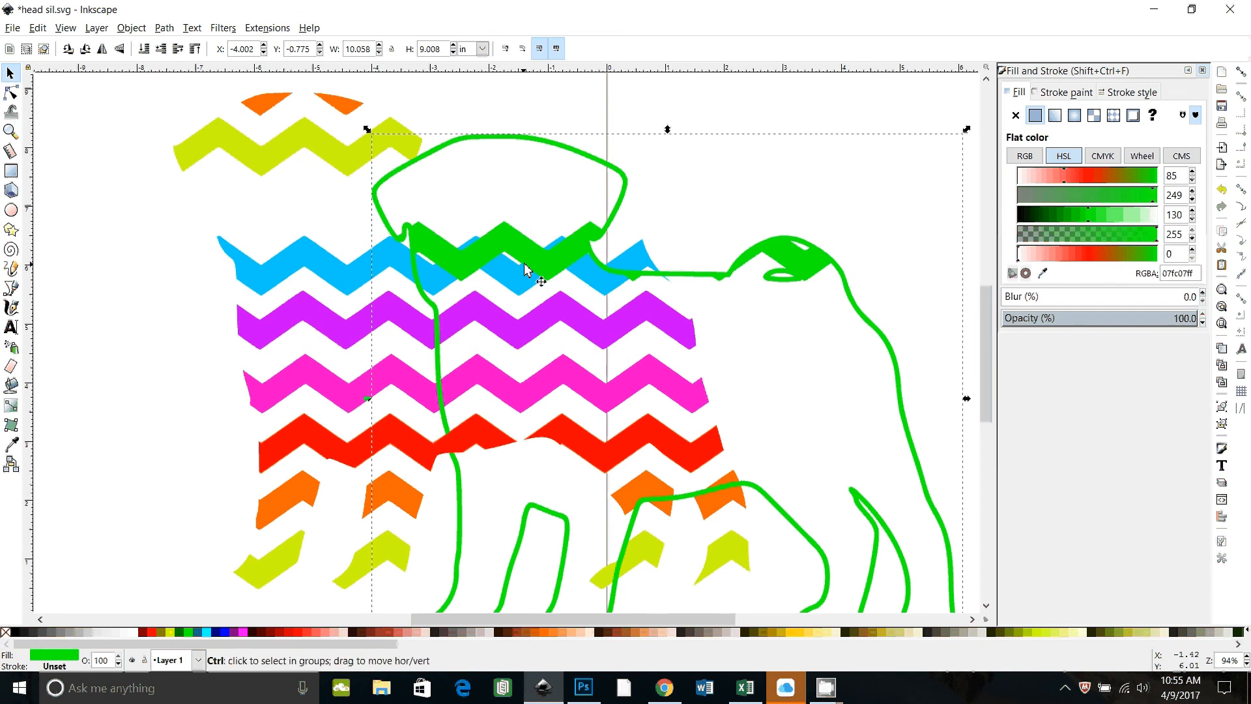
pyautogui.hotkey('ctrl', 'z')
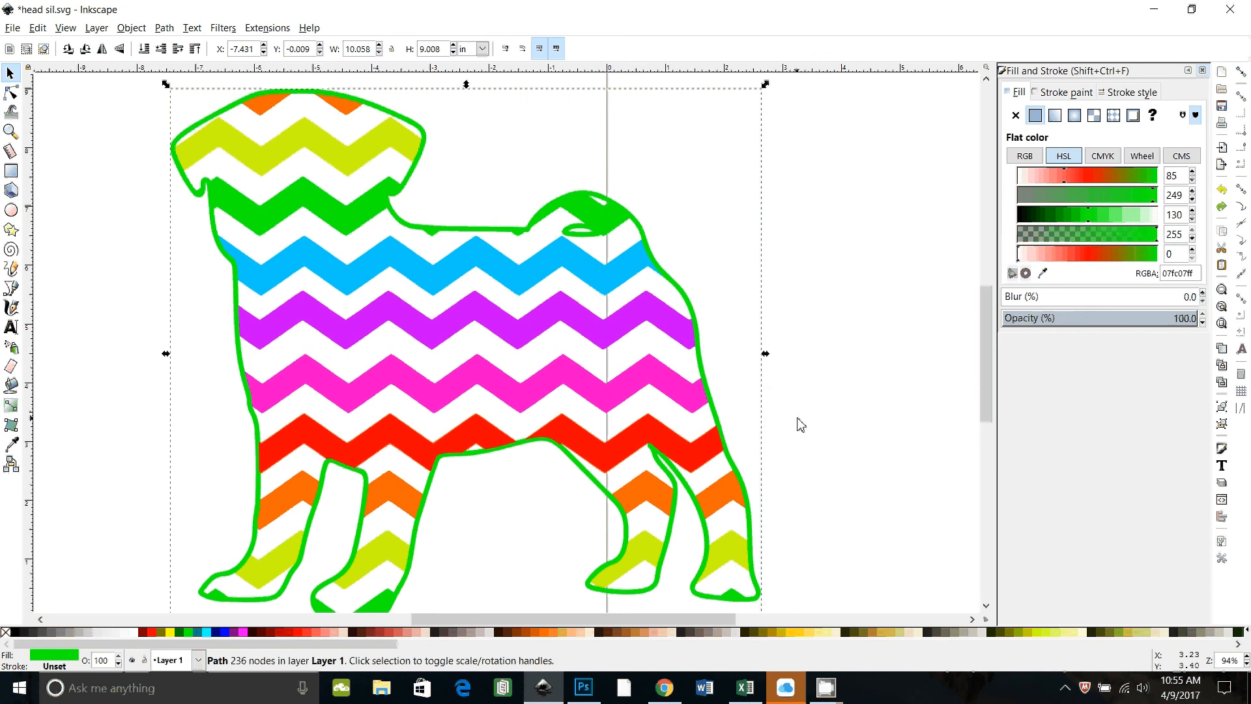
pyautogui.press('-')
pyautogui.press('-')
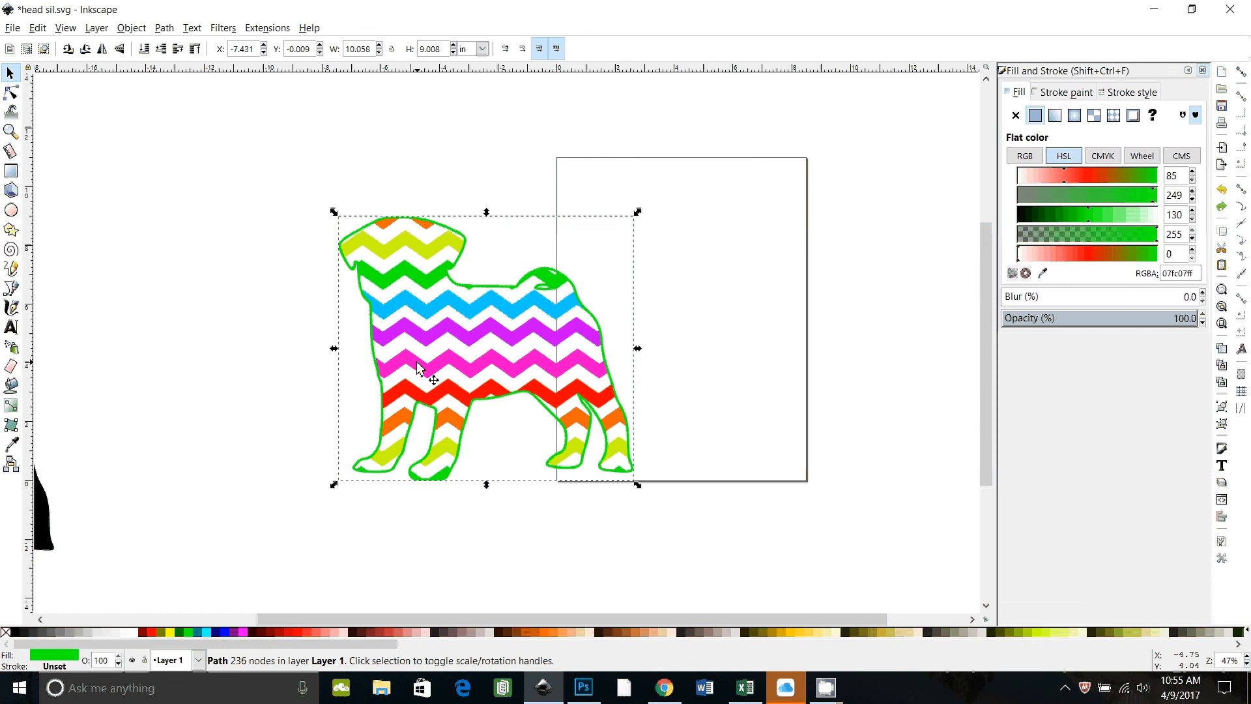
pyautogui.click(459, 562)
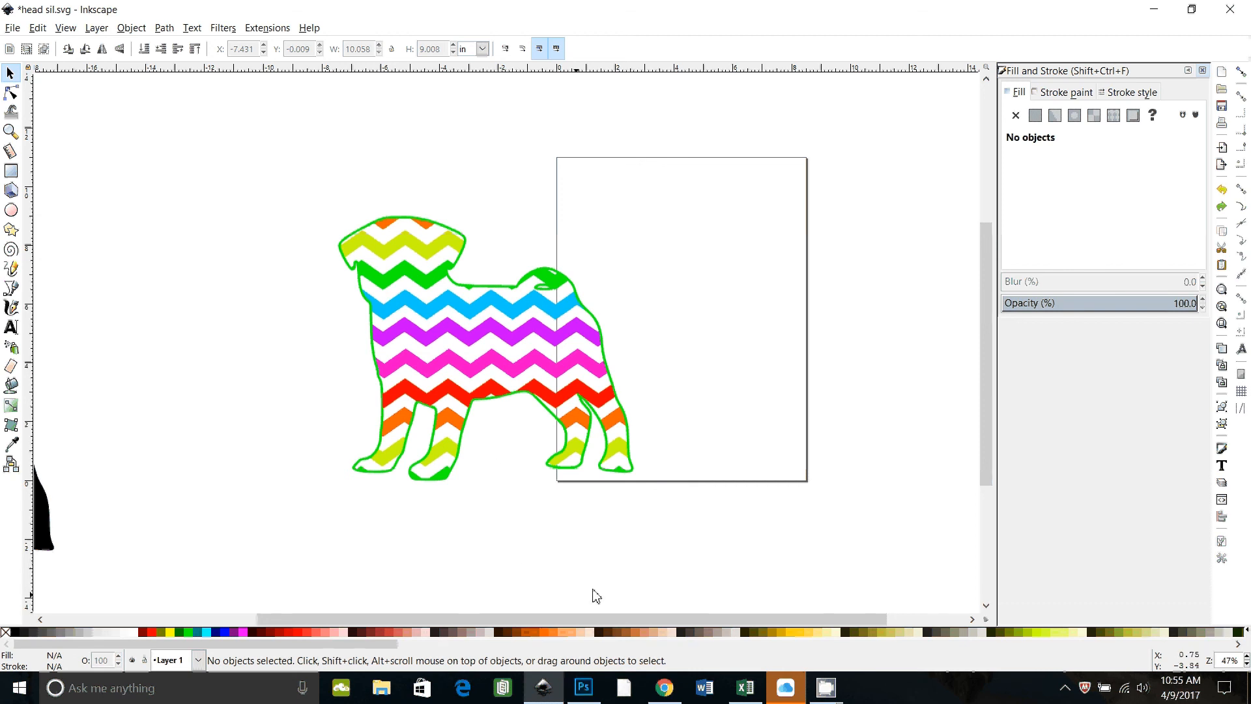
pyautogui.moveTo(824, 696)
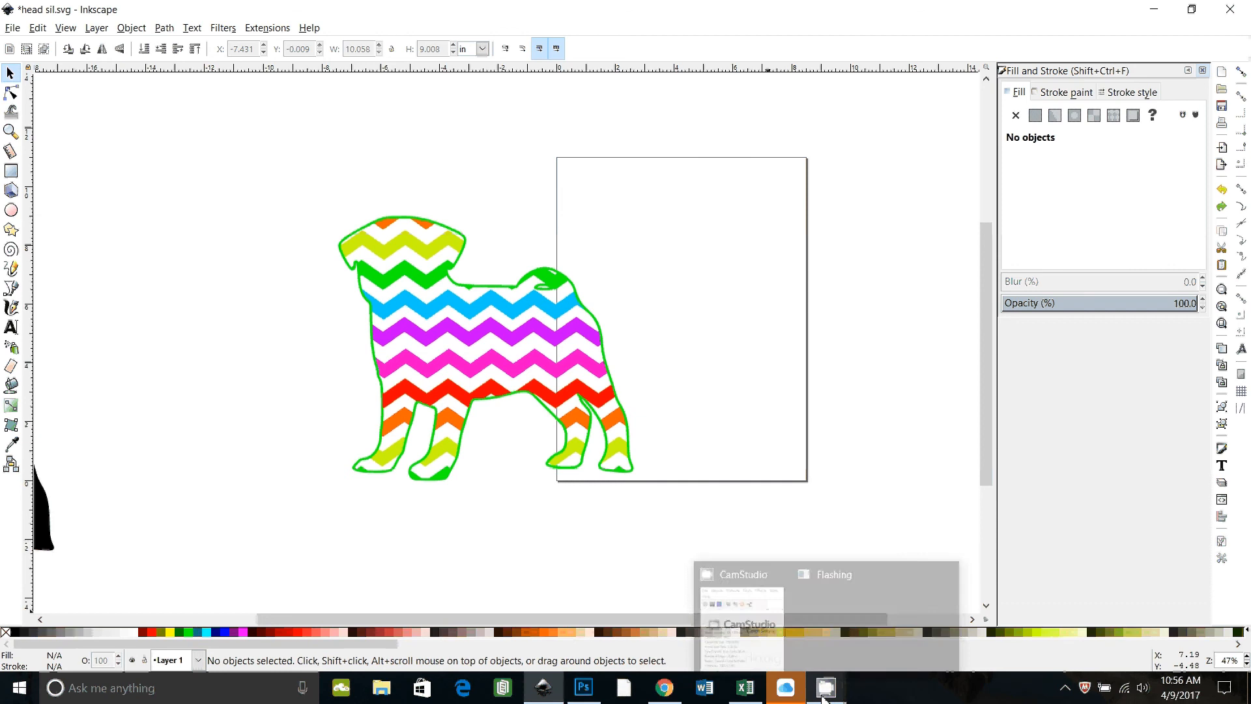
pyautogui.click(745, 630)
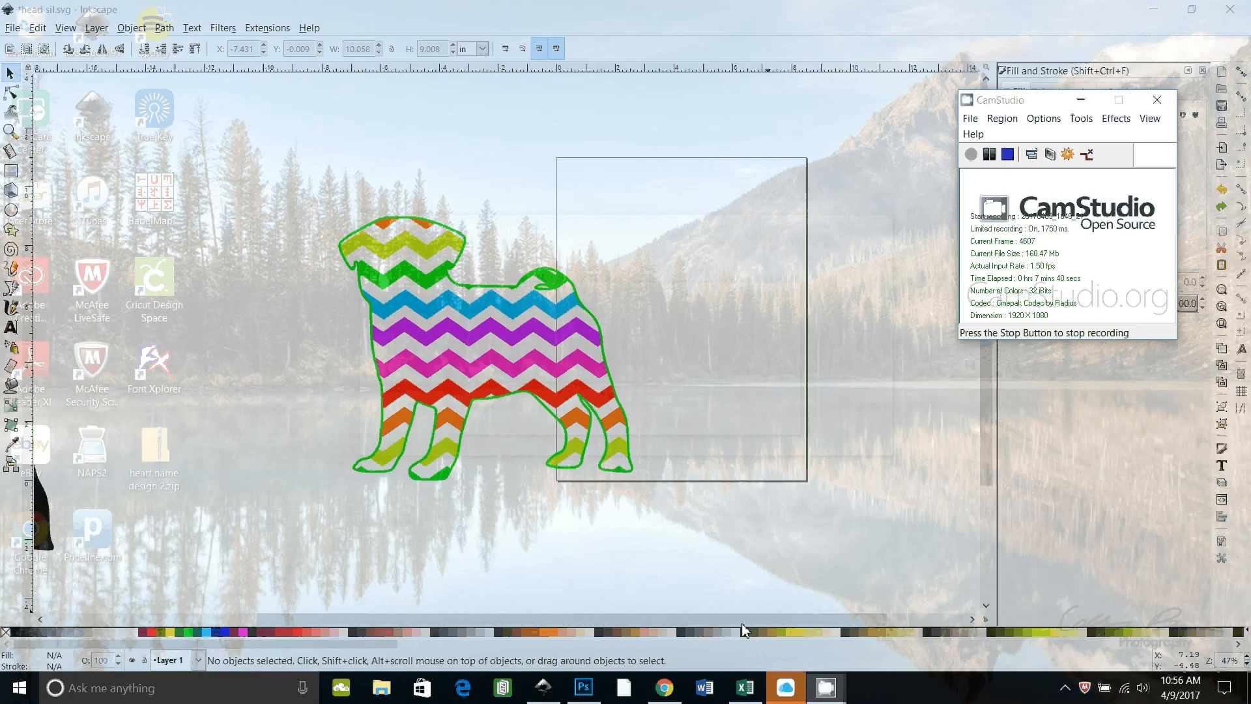